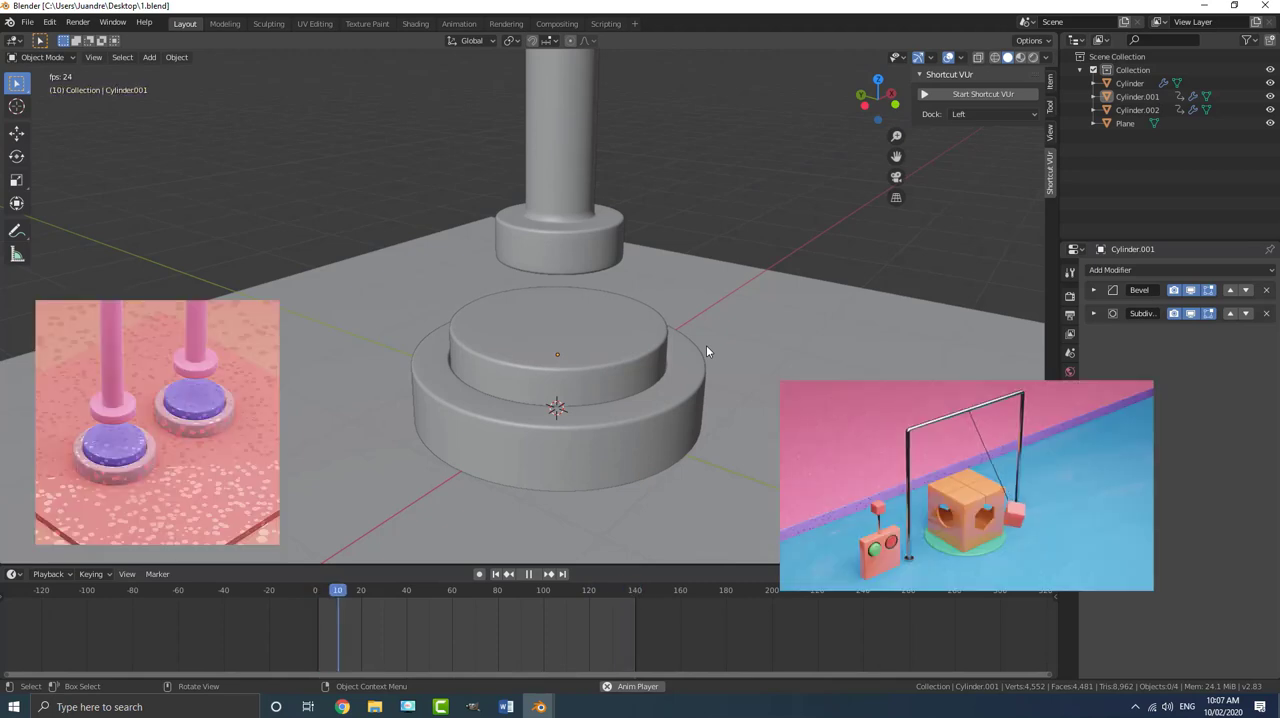
- Examine the playing animation of the single piston pressing the round button from closer and farther views
scroll(765, 337, down, 3)
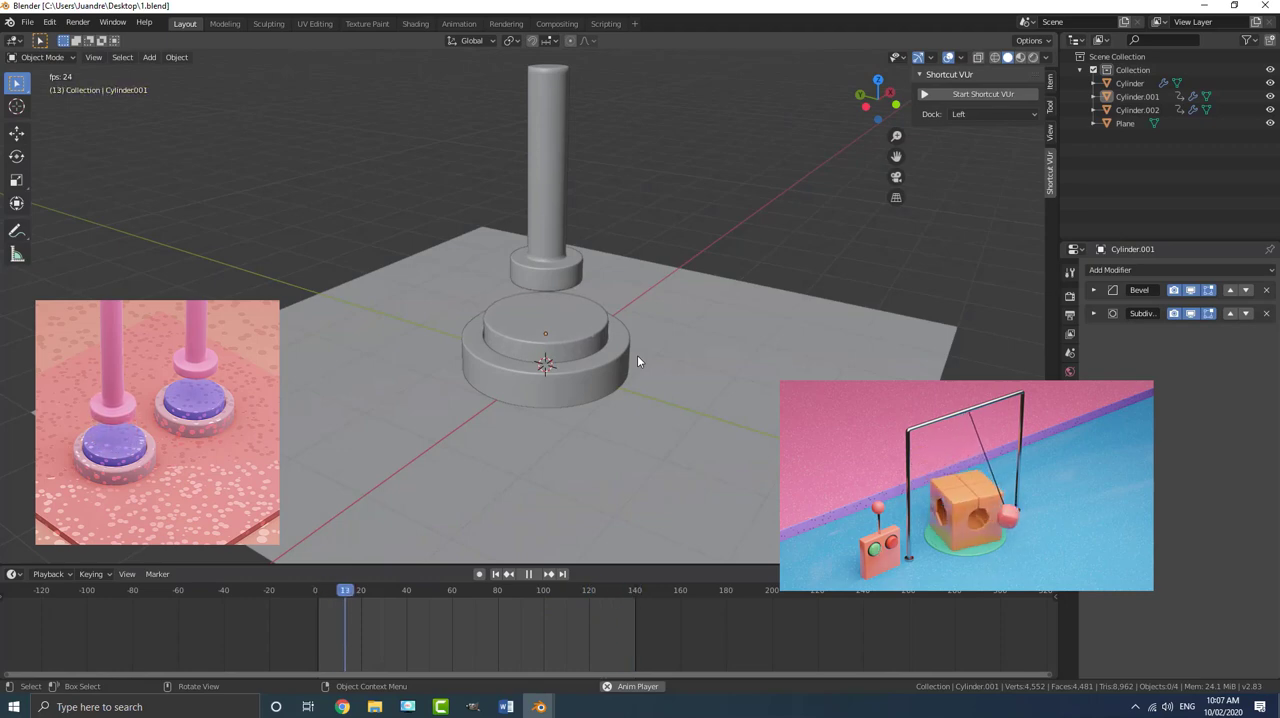
scroll(551, 517, up, 3)
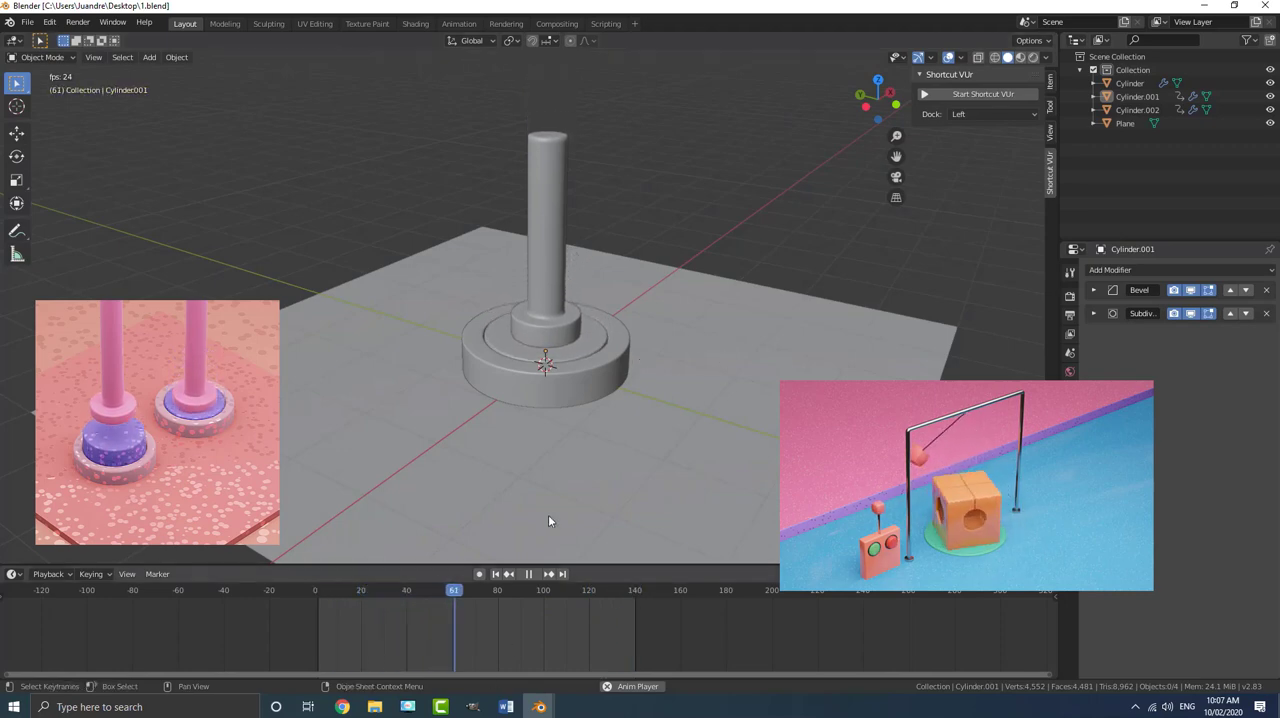
middle_drag(613, 315, 589, 341)
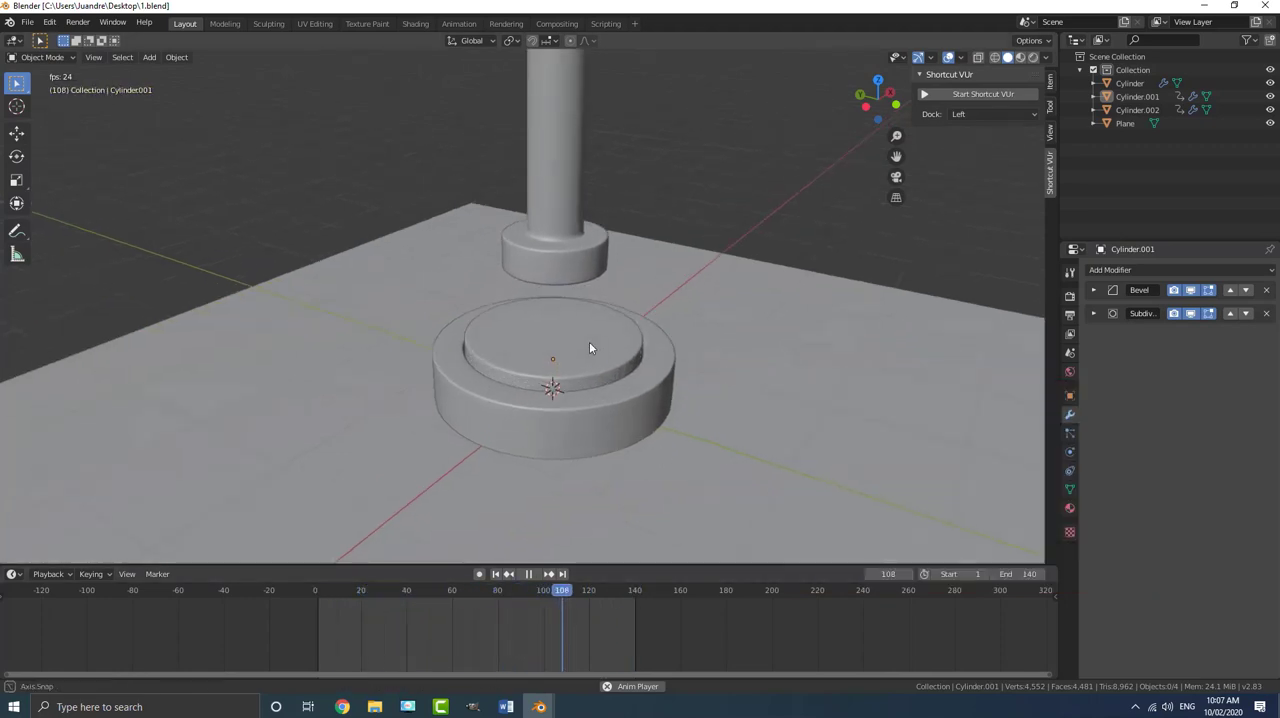
- Switch to the untitled.blend window and play its two-piston animation, examining both pistons and buttons from several angles
mouse_move(540, 707)
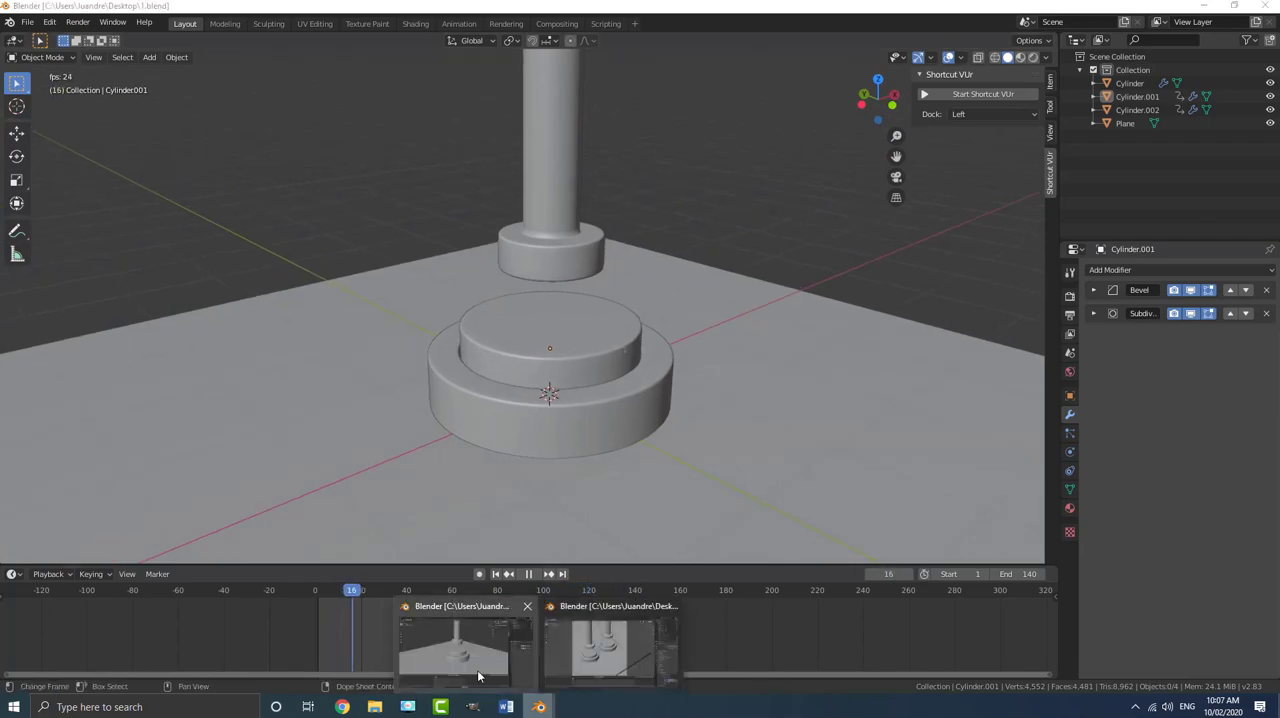
click(587, 650)
middle_drag(609, 264, 587, 283)
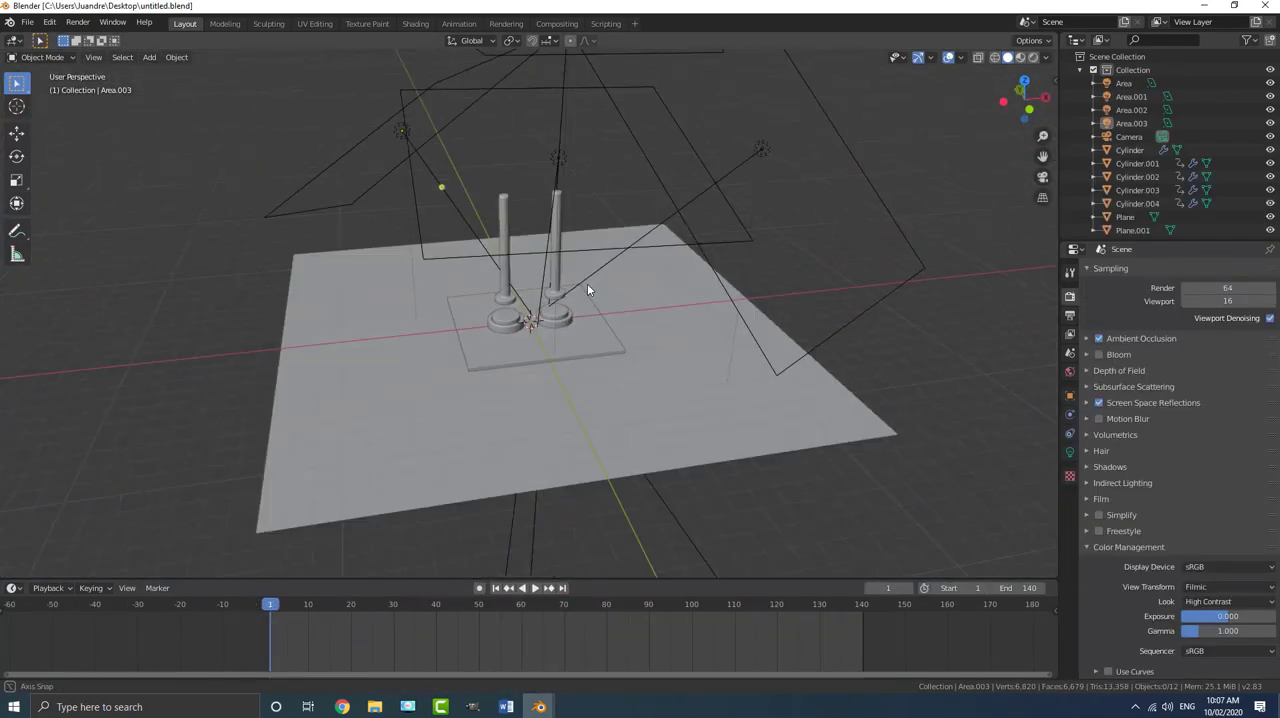
scroll(596, 288, up, 3)
scroll(576, 307, up, 2)
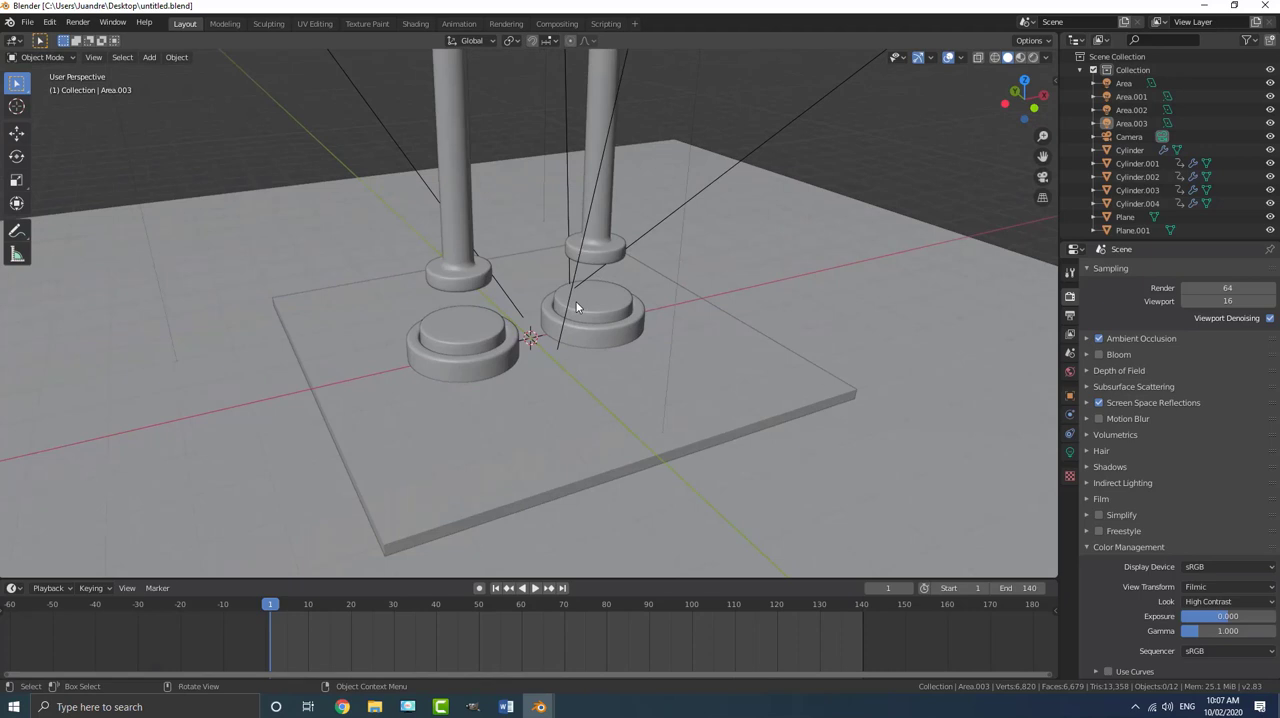
key(space)
scroll(590, 315, up, 3)
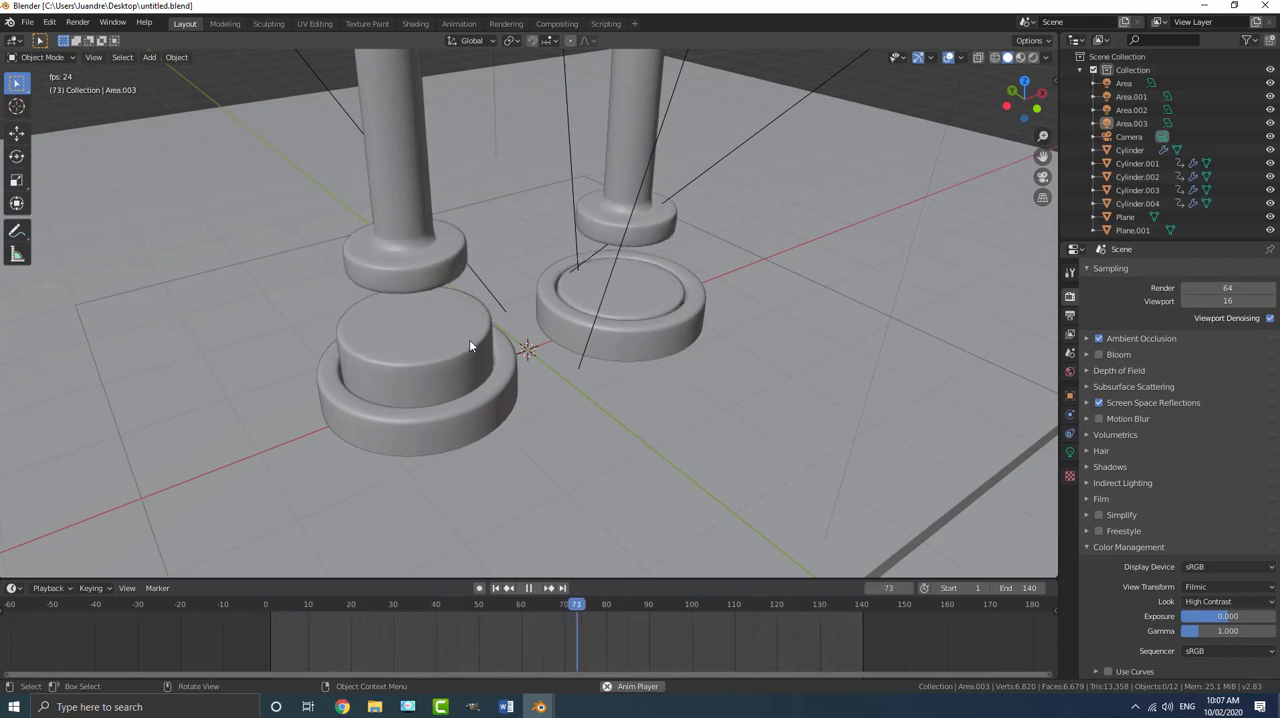
middle_drag(469, 339, 625, 351)
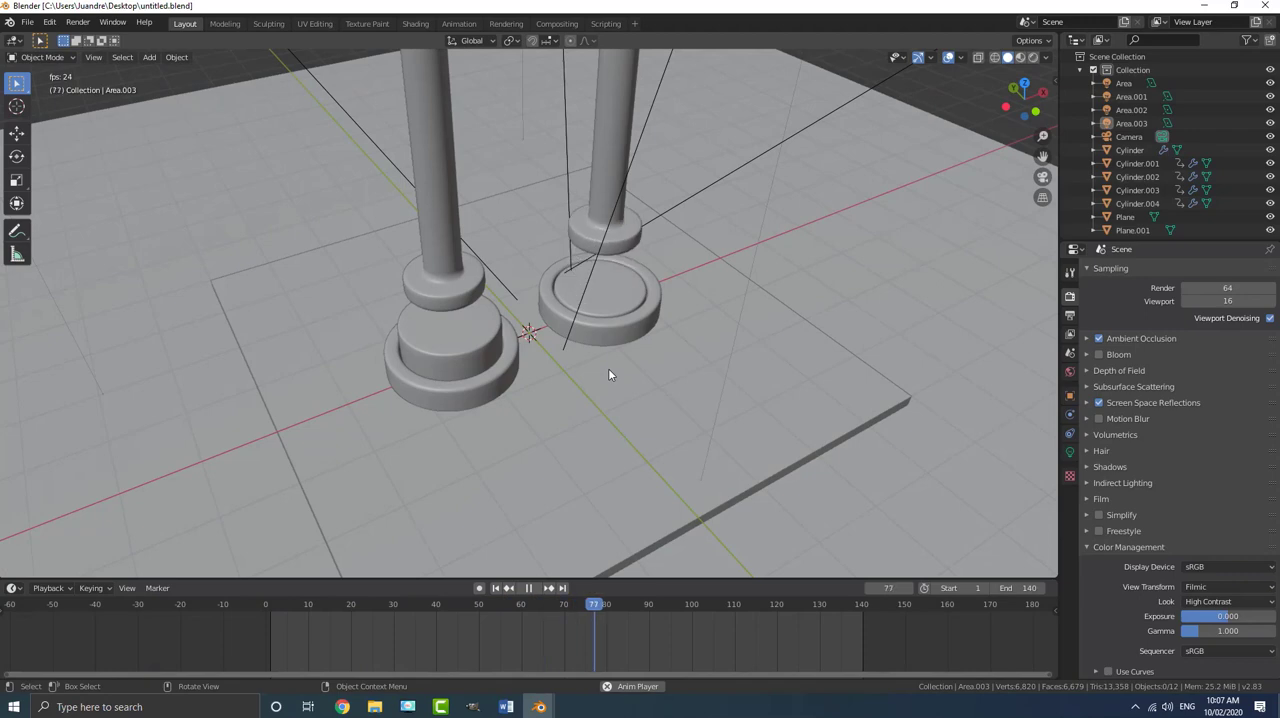
mouse_move(611, 391)
middle_down()
mouse_move(629, 366)
mouse_move(596, 375)
middle_up()
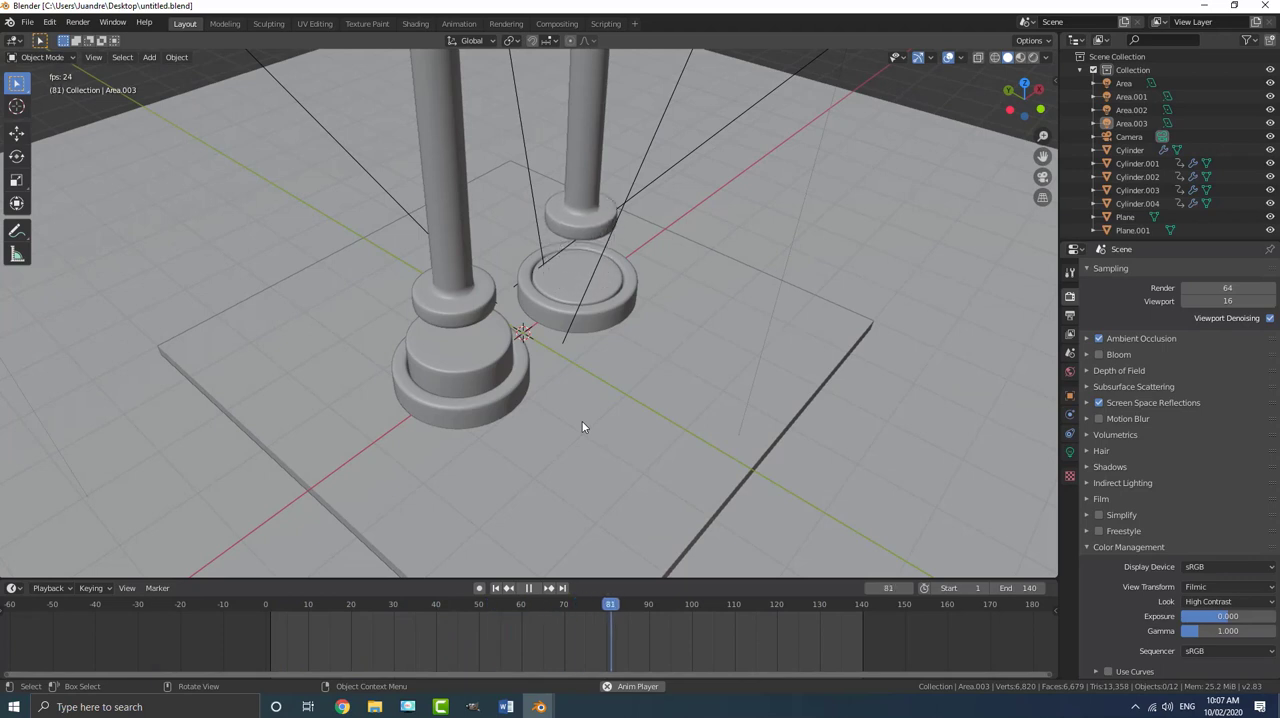
- Switch back to the 1.blend window and examine the single piston and button from different angles
mouse_move(539, 706)
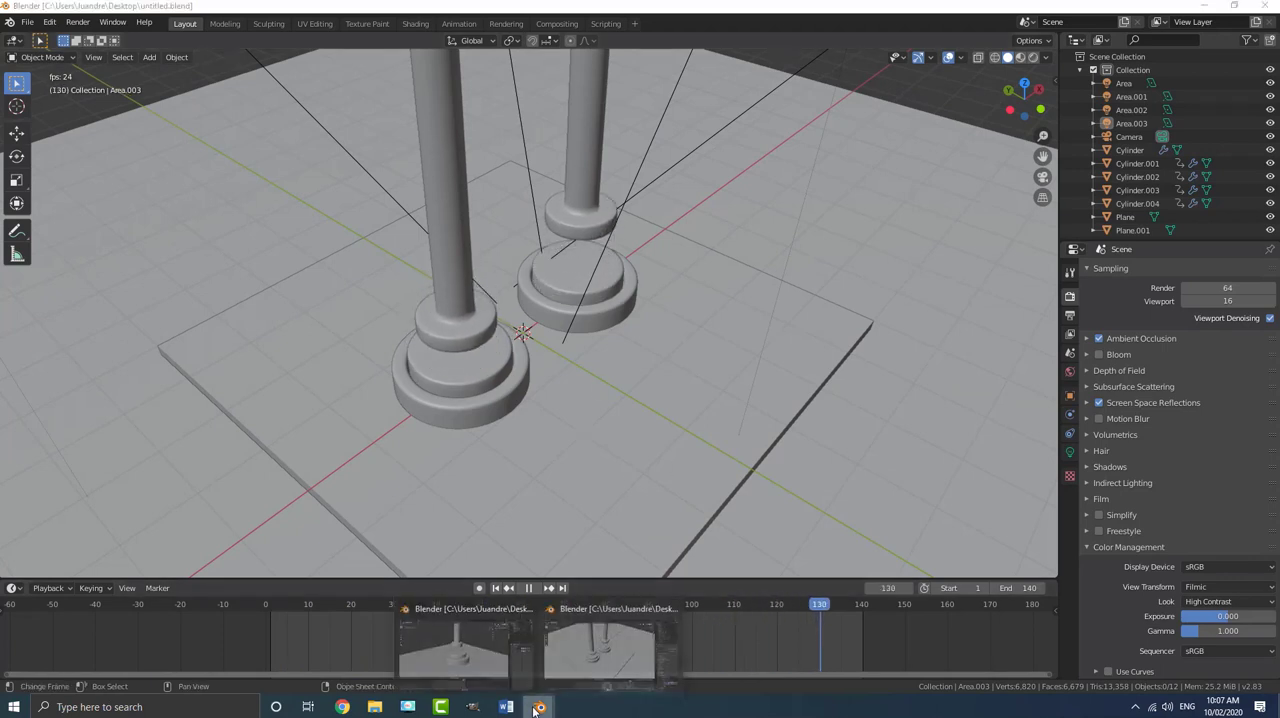
click(464, 649)
scroll(648, 334, down, 2)
middle_drag(554, 340, 608, 343)
scroll(608, 343, up, 1)
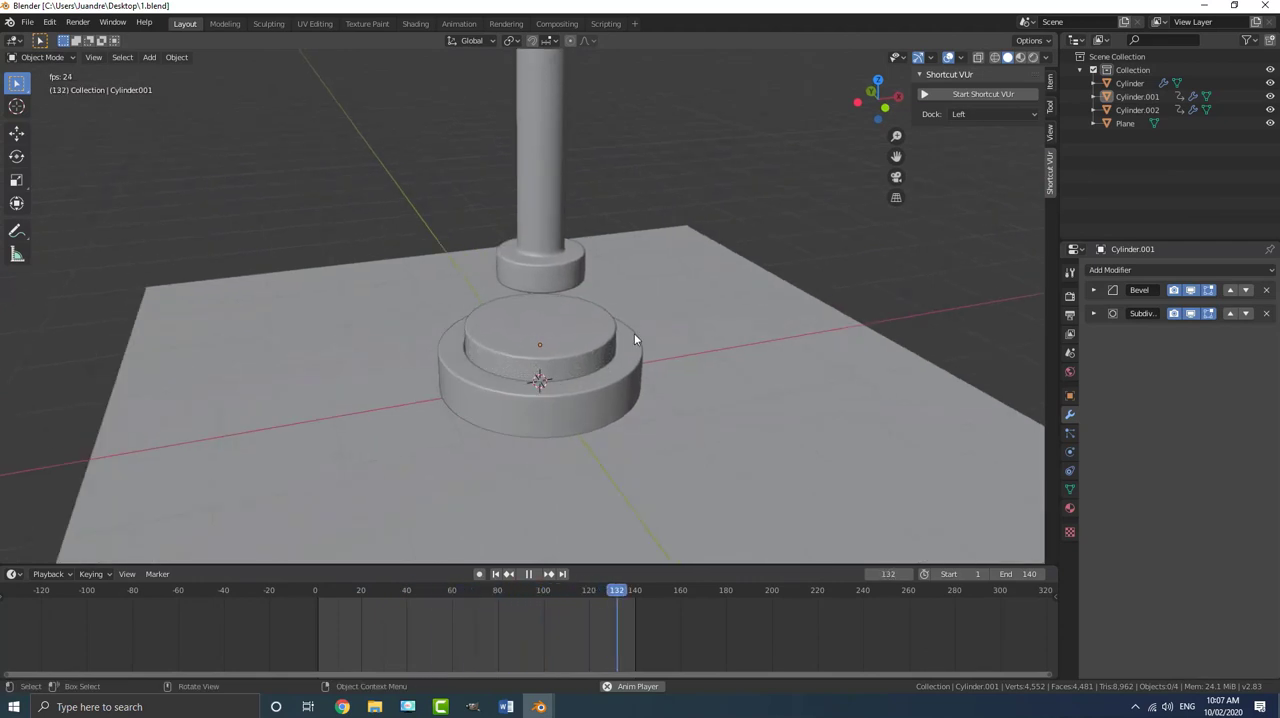
middle_drag(626, 332, 677, 370)
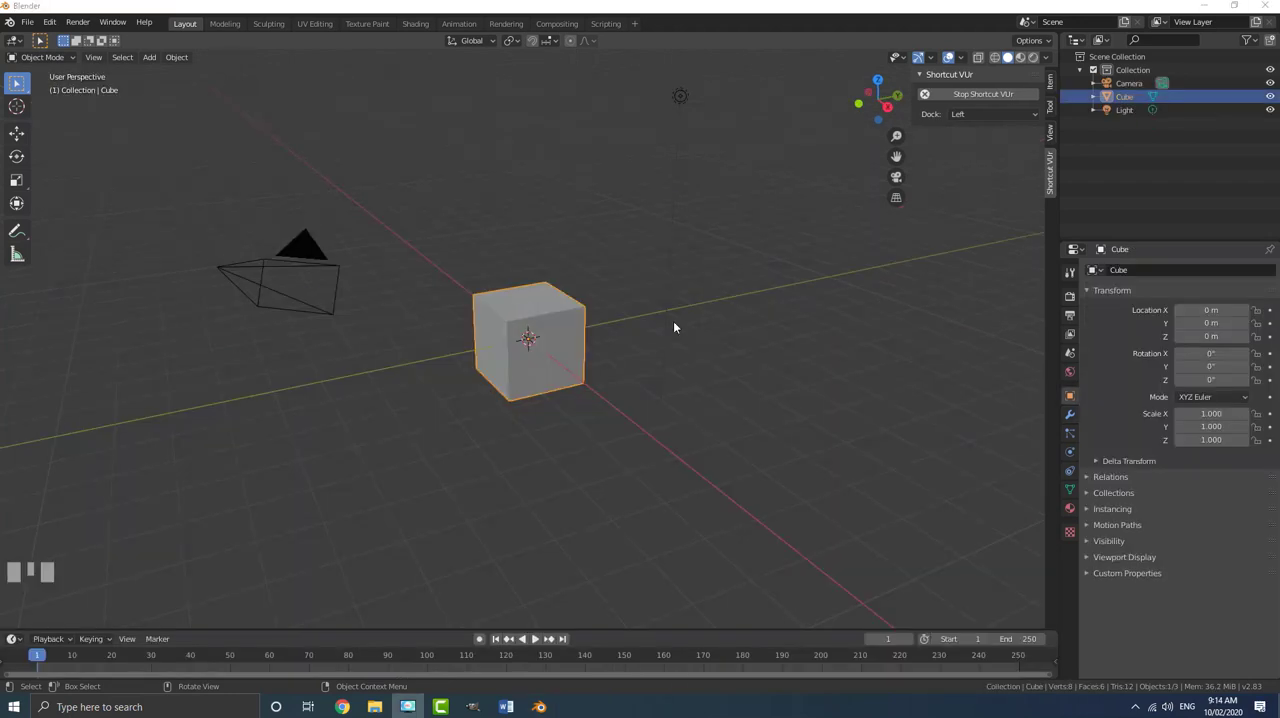
- Delete all default objects from the scene: the cube, camera and light
ctrl+middle_drag(673, 321, 546, 307)
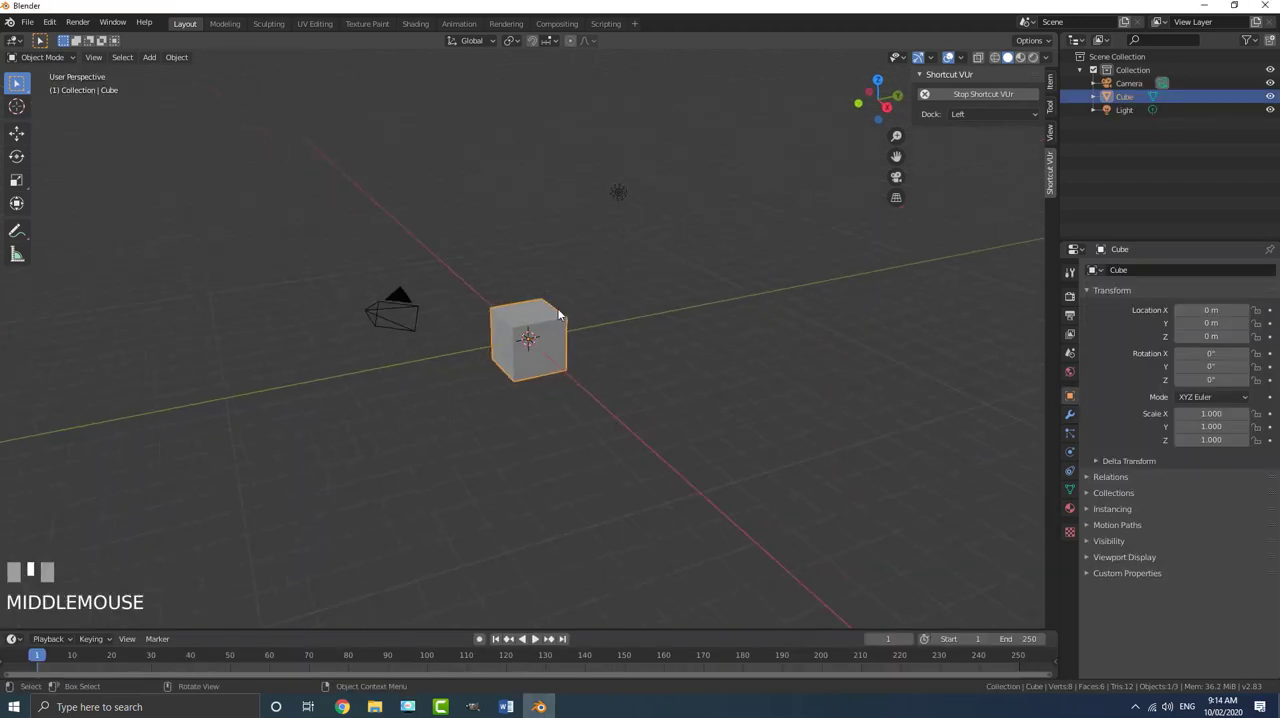
key(a)
key(x)
click(537, 311)
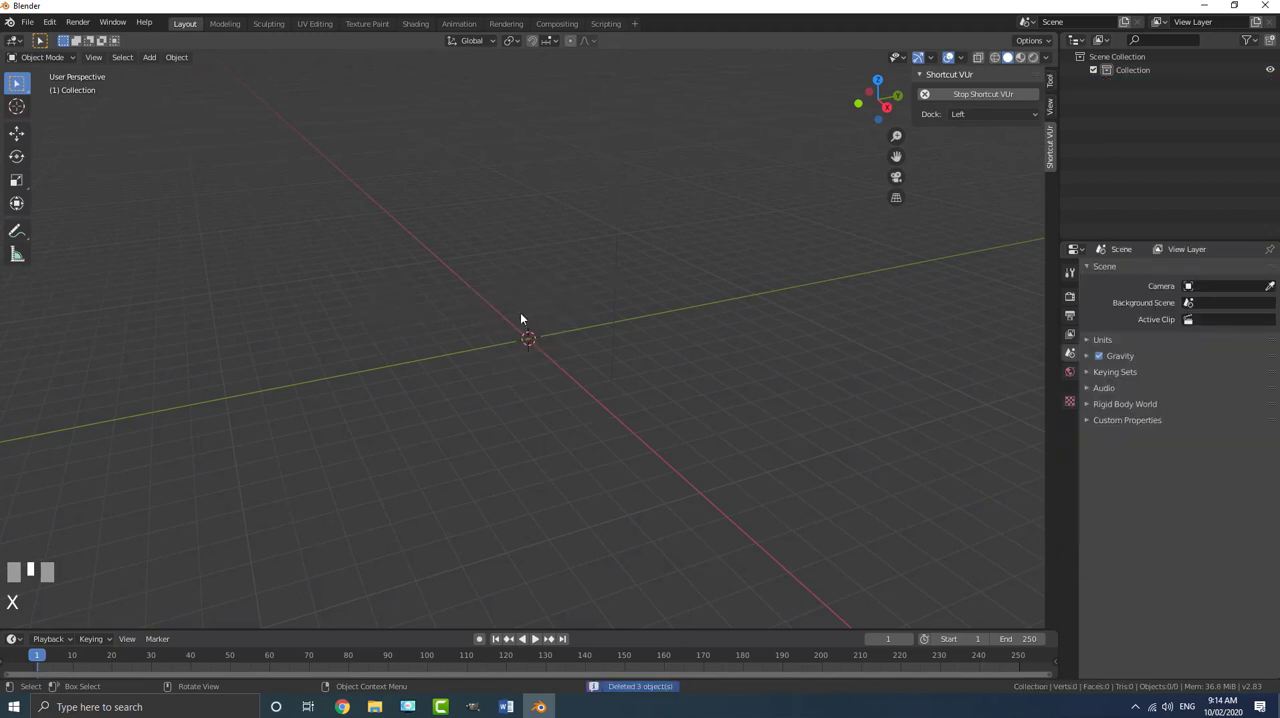
- Add a plane mesh at the origin and scale it by 4 as the floor
middle_drag(520, 312, 507, 313)
scroll(507, 313, up, 1)
key(shift+a)
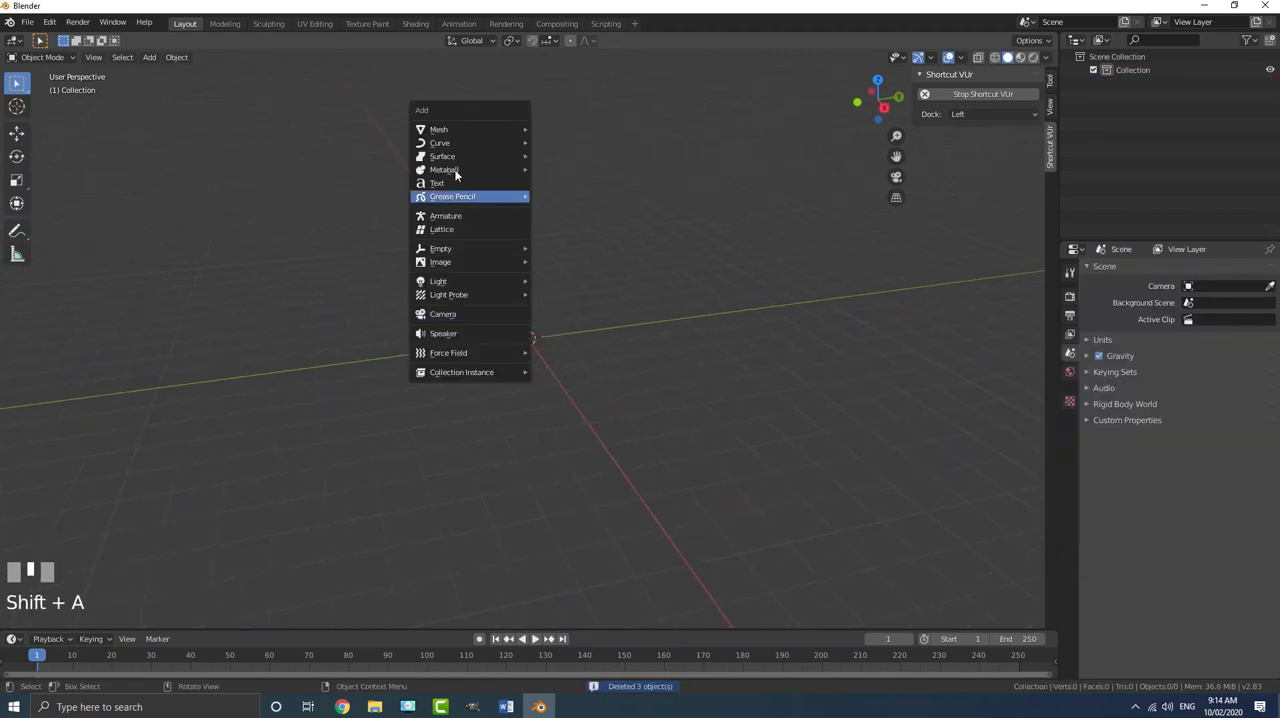
mouse_move(444, 134)
click(573, 131)
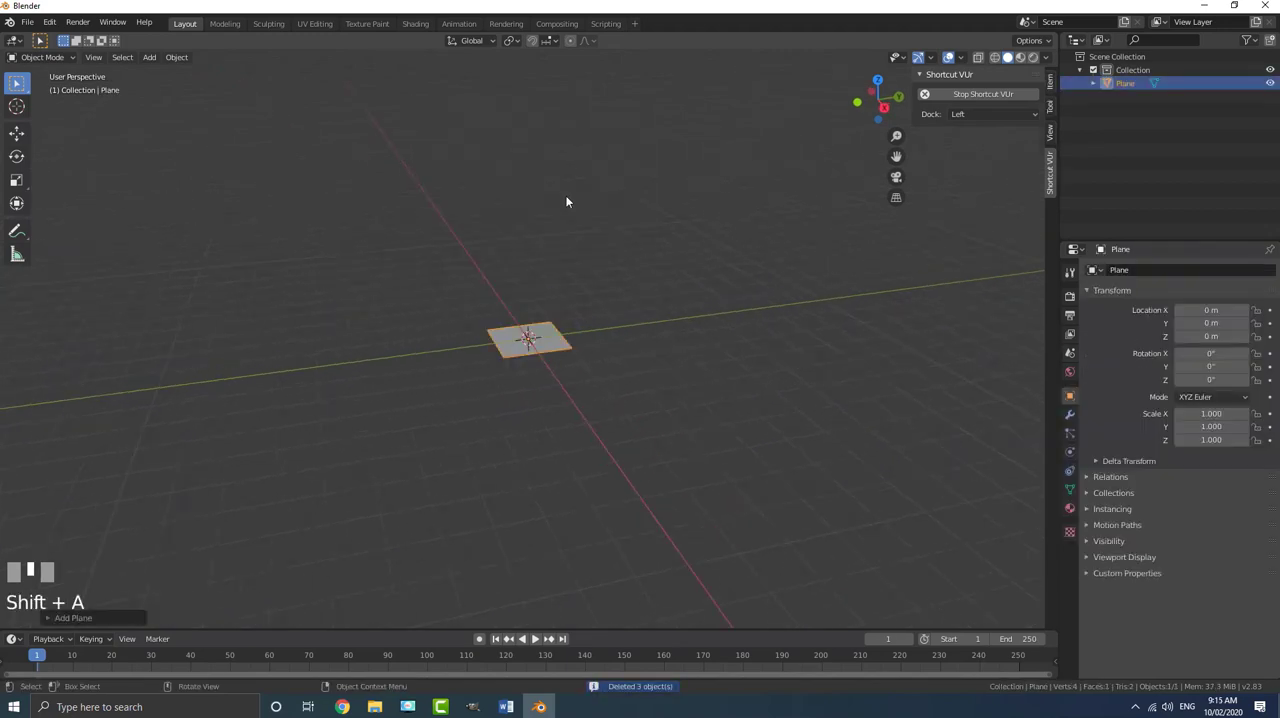
scroll(575, 325, up, 1)
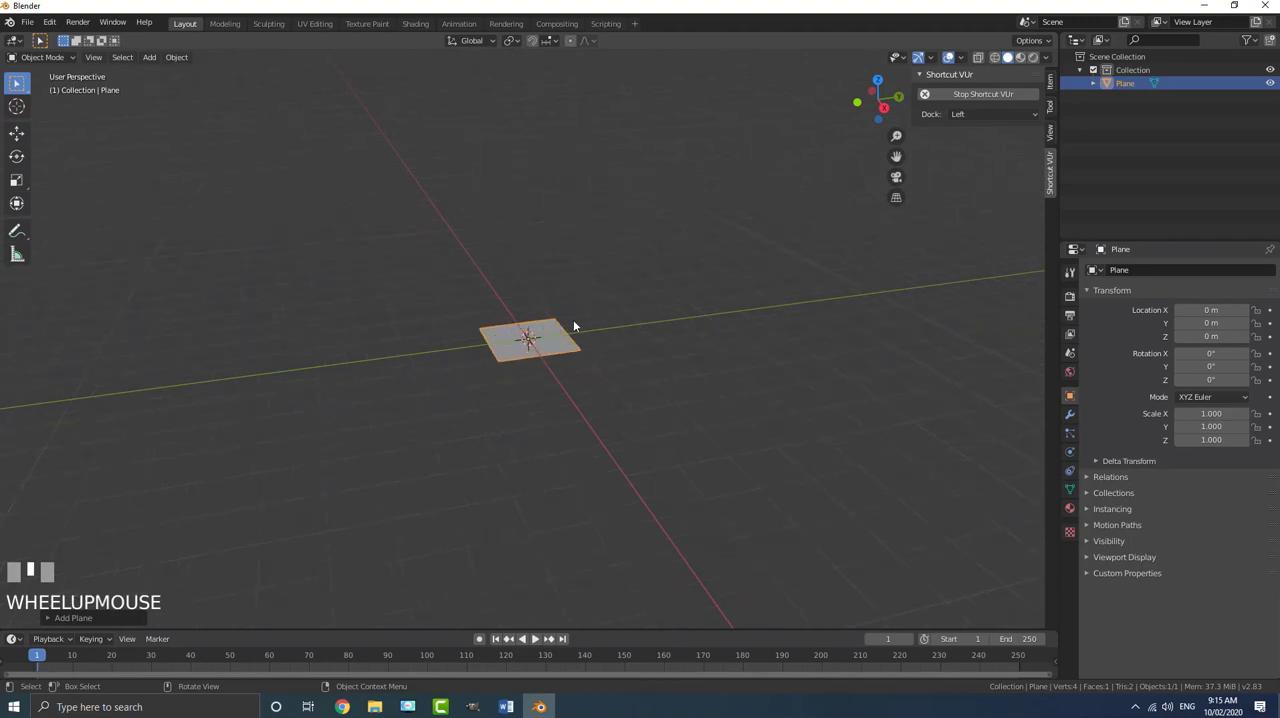
text(s4)
key(Return)
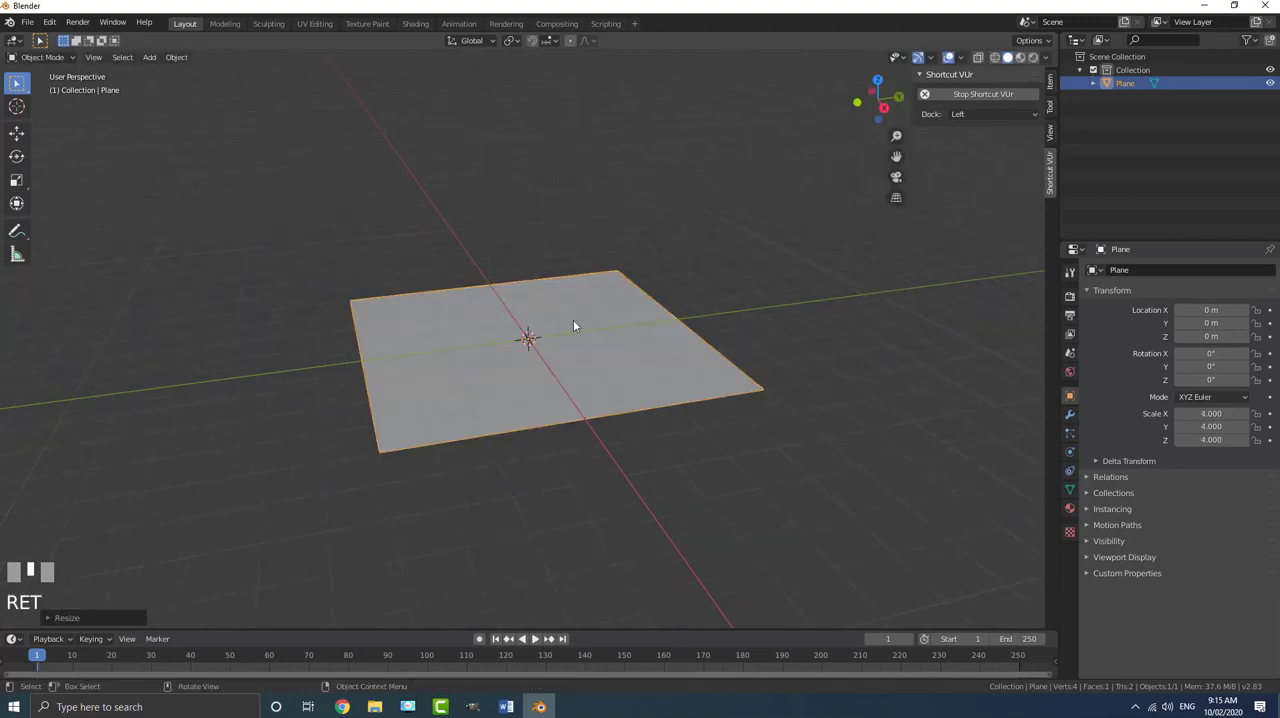
- Add a cylinder mesh at the centre of the plane
middle_drag(583, 340, 562, 349)
scroll(562, 352, up, 1)
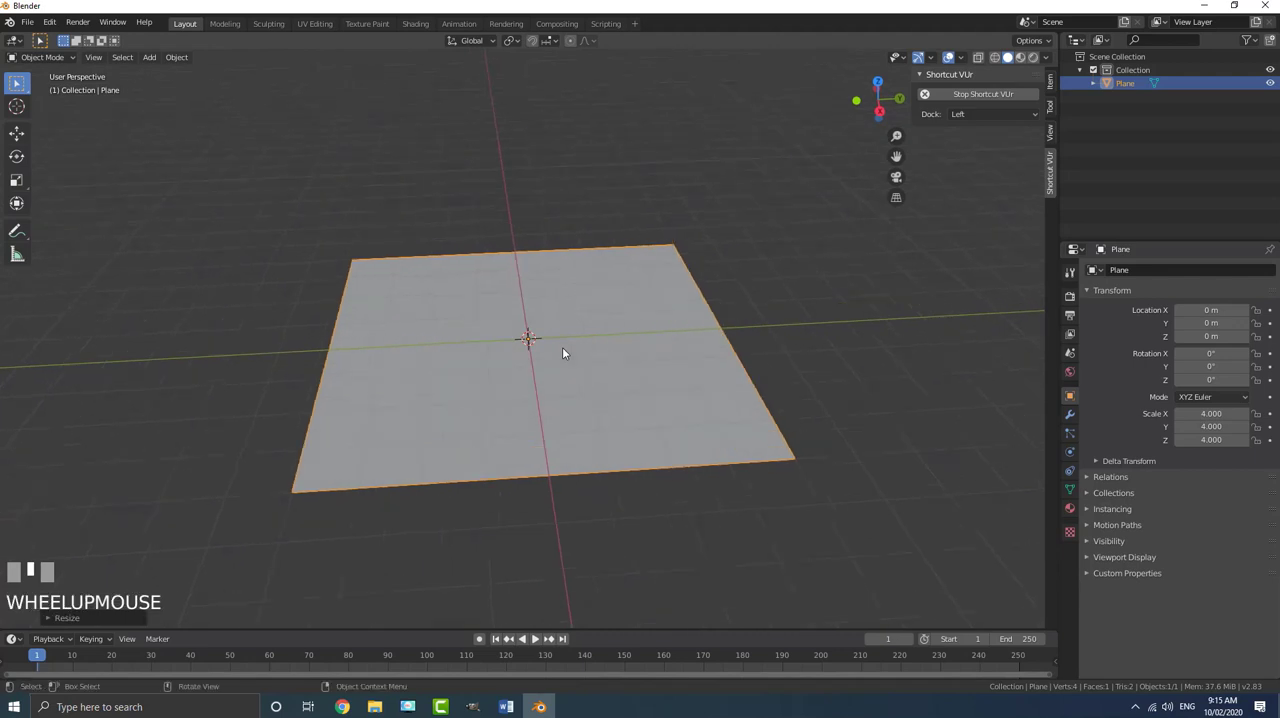
key(shift+a)
mouse_move(562, 346)
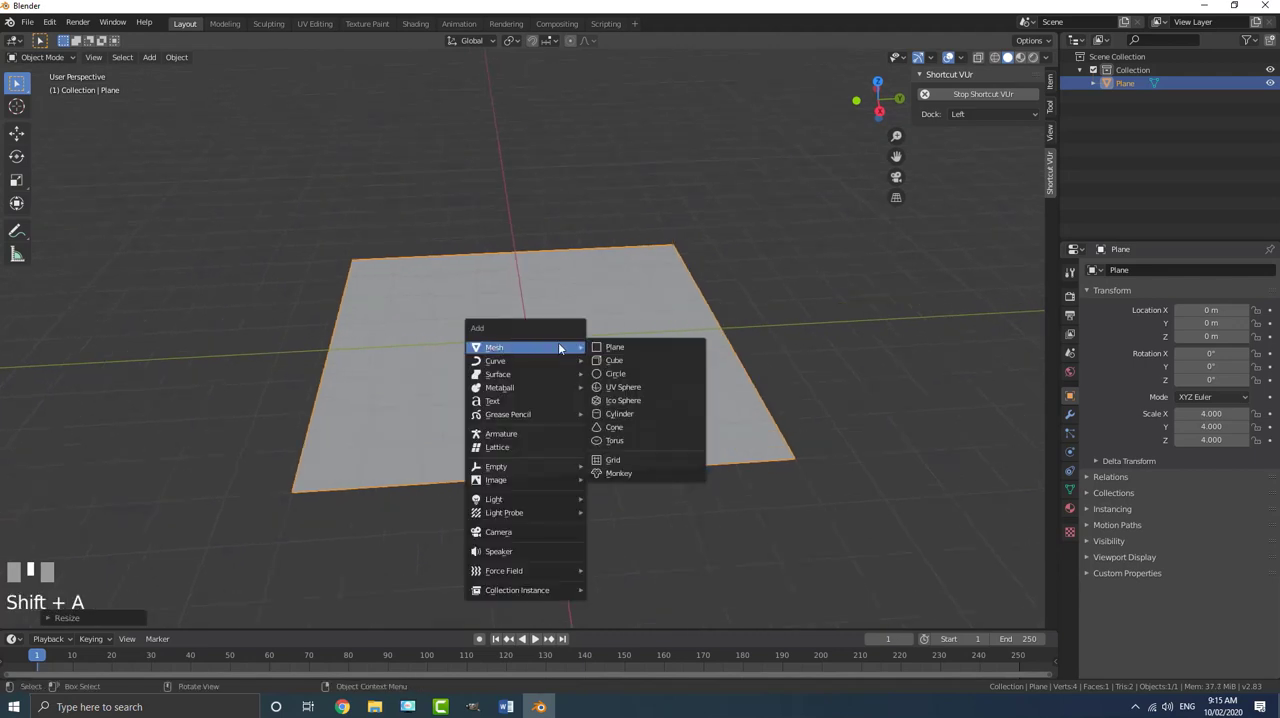
click(620, 414)
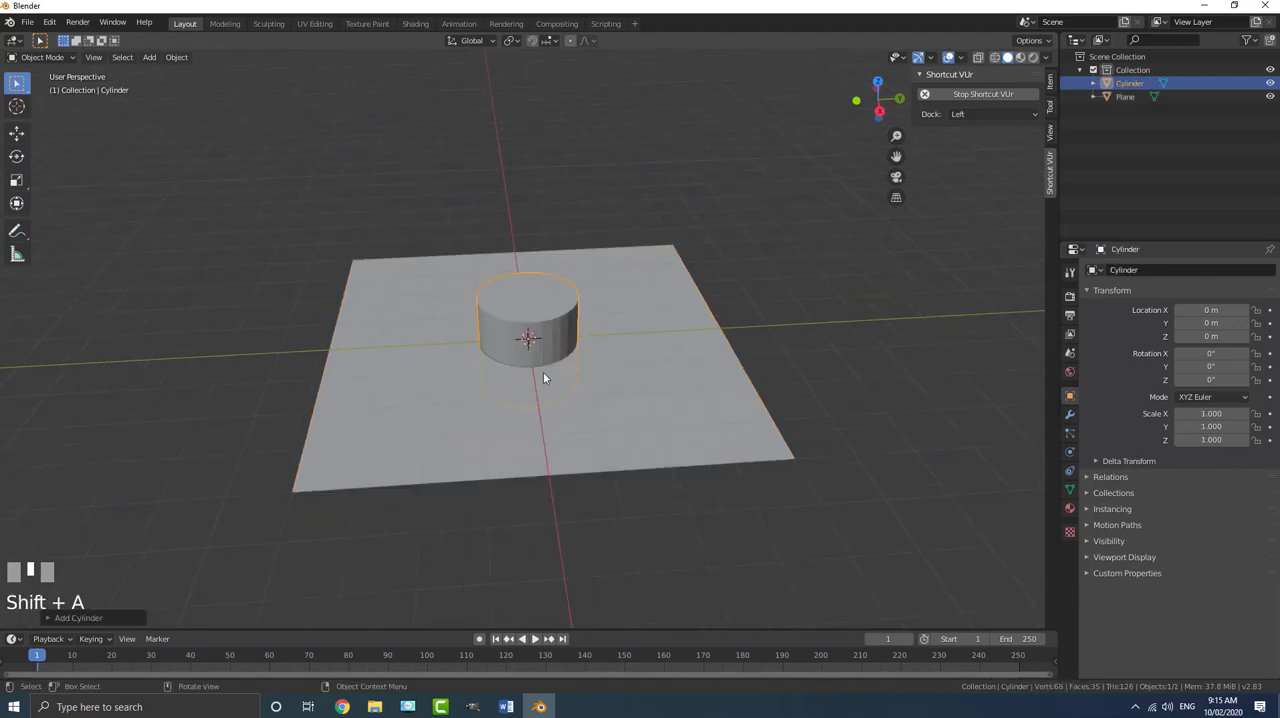
- Flatten the cylinder along the Z axis to a scale of about 0.323
middle_drag(543, 372, 546, 338)
scroll(575, 374, up, 3)
scroll(521, 361, down, 1)
key(s)
key(z)
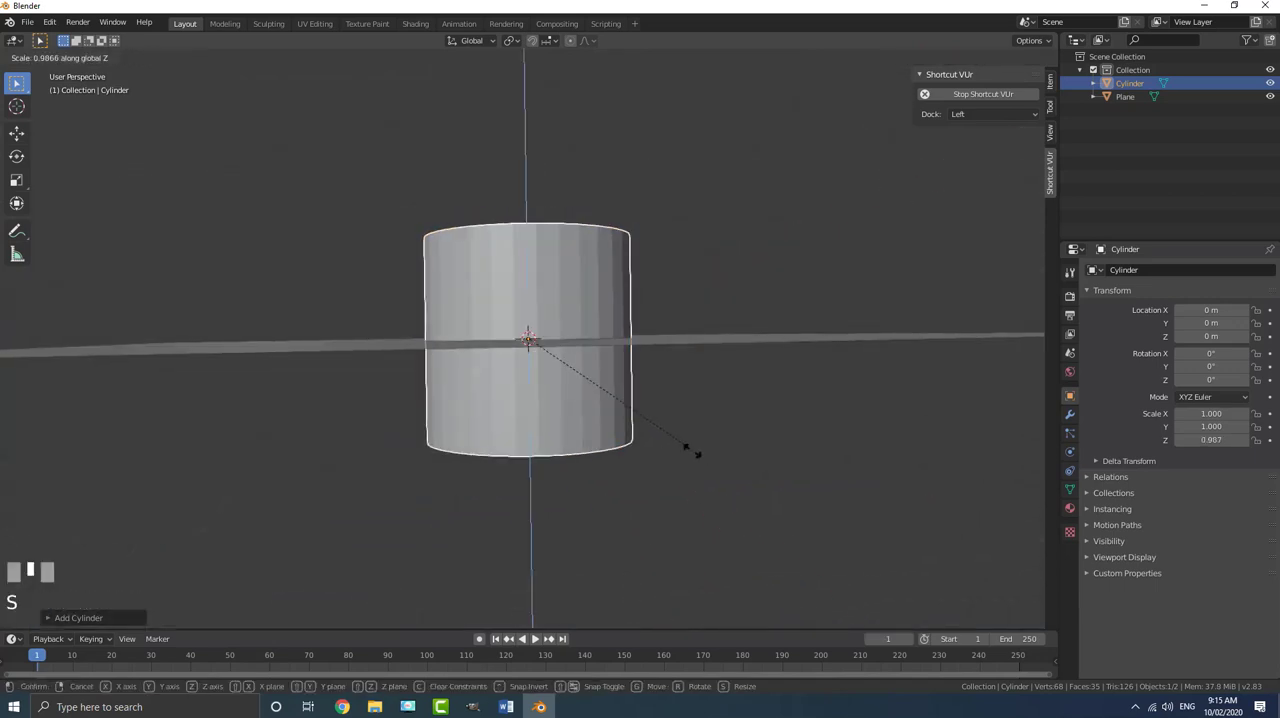
click(585, 385)
- Raise the flattened cylinder along the Z axis by about 0.103 m
mouse_move(585, 385)
middle_down()
mouse_move(506, 300)
mouse_move(587, 357)
mouse_move(534, 371)
mouse_move(600, 371)
middle_up()
scroll(506, 311, up, 2)
key(g)
key(z)
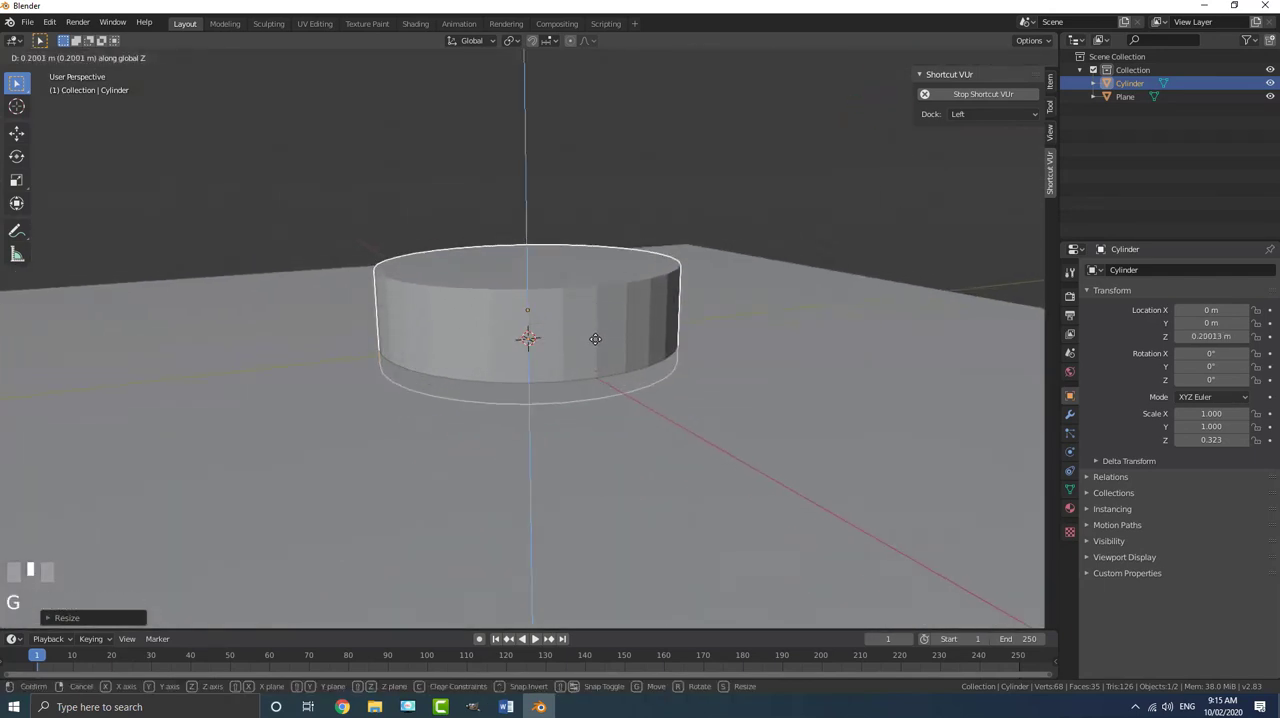
click(595, 352)
middle_drag(570, 342, 578, 351)
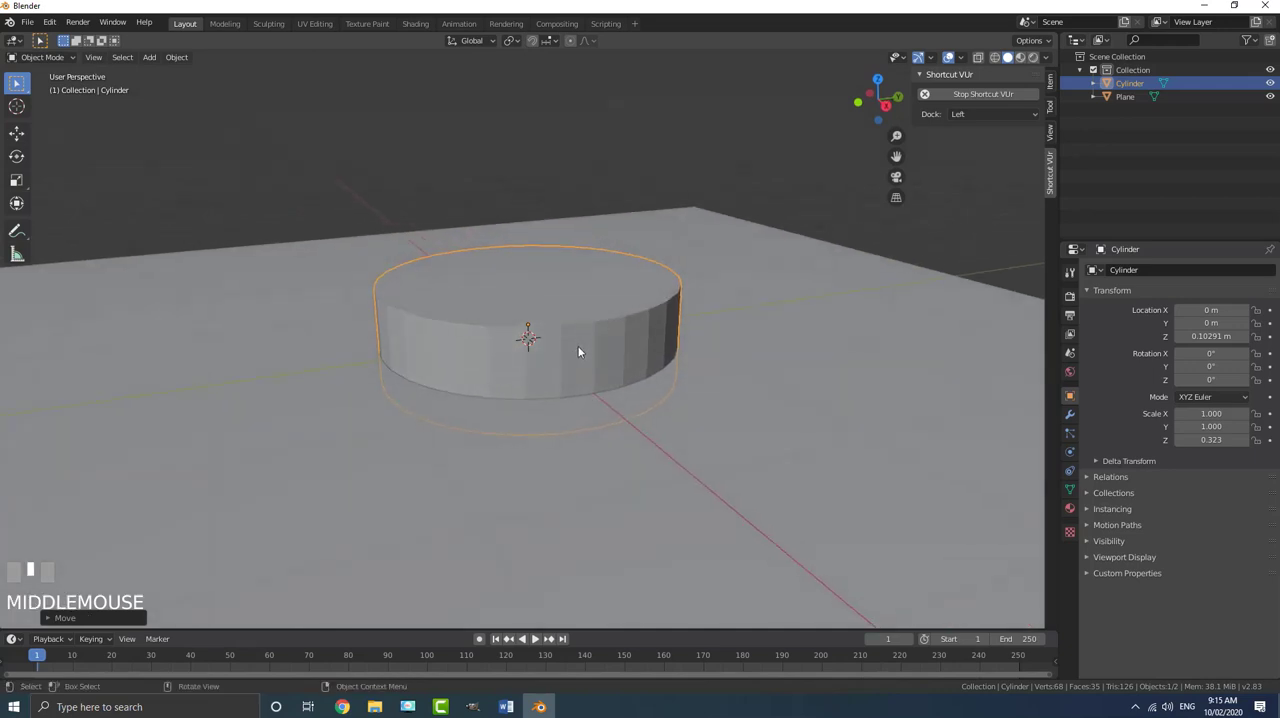
- Put the cylinder into Edit Mode with face selection and select only its top face
click(44, 57)
click(54, 92)
middle_drag(540, 350, 548, 357)
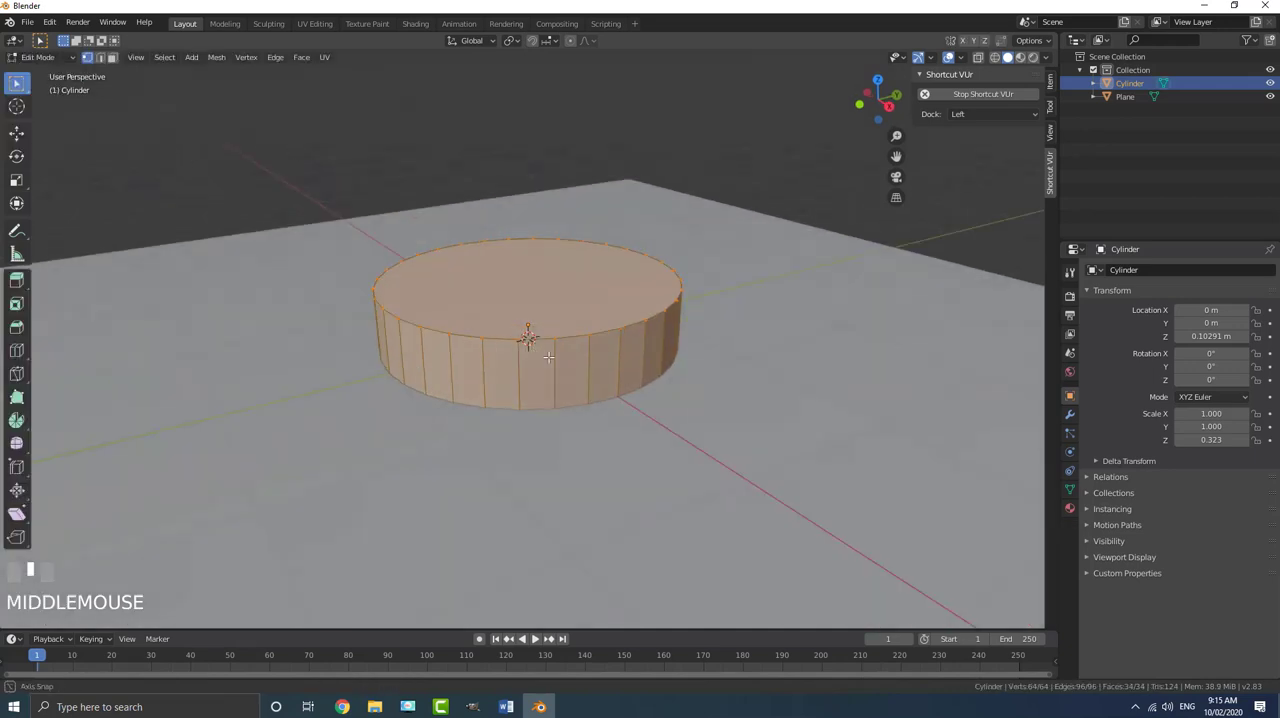
click(112, 58)
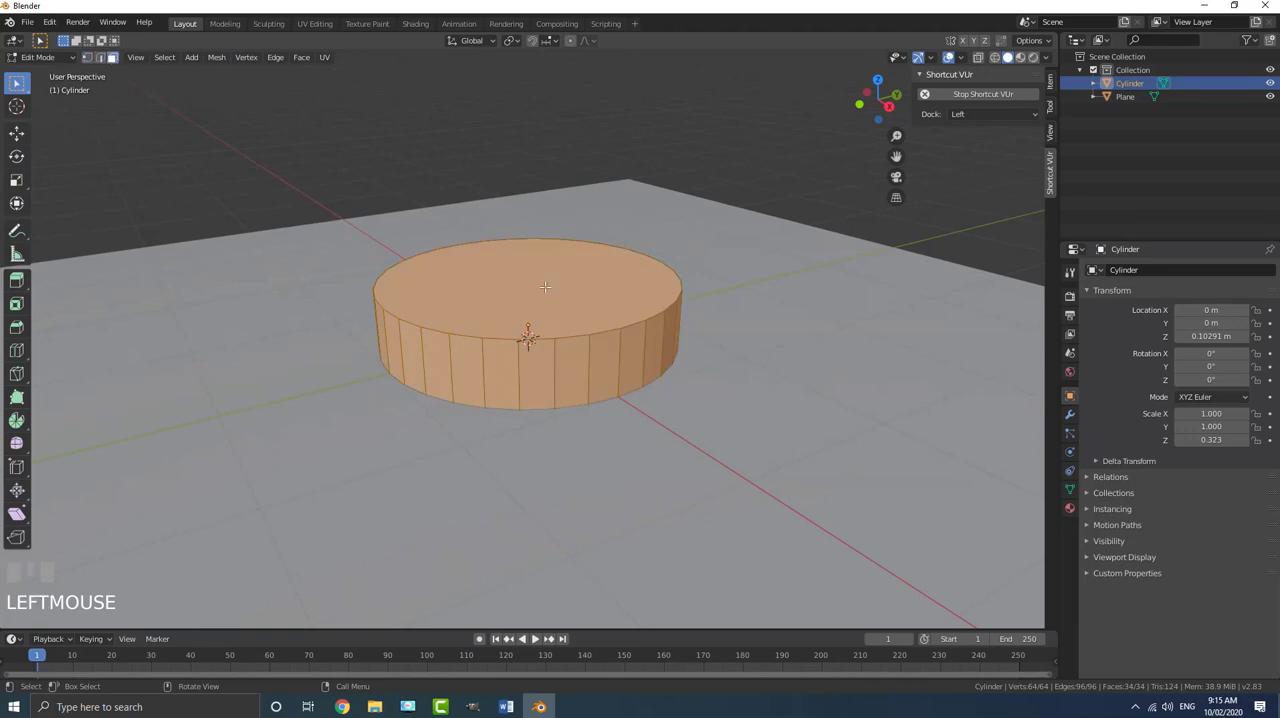
click(545, 287)
- Extrude the top face in place and scale it inward to about three quarters, leaving a flat rim
middle_drag(399, 306, 434, 313)
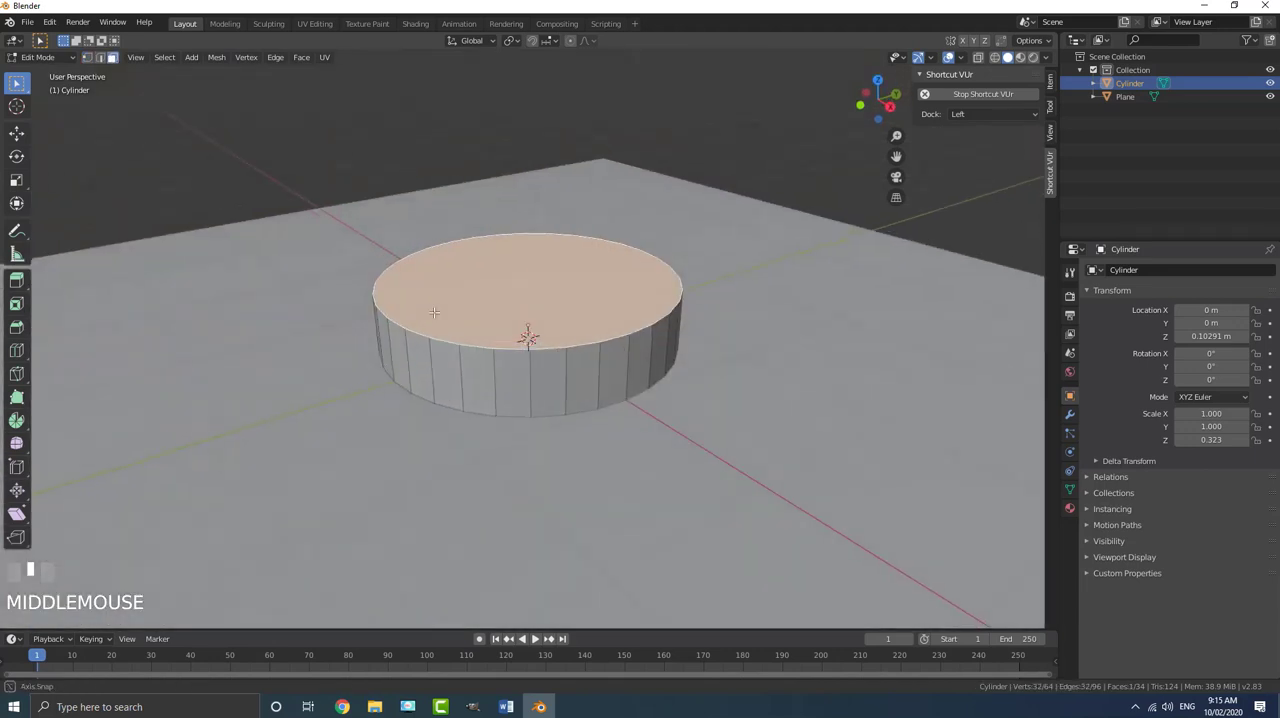
scroll(434, 313, up, 1)
scroll(710, 444, up, 1)
key(e)
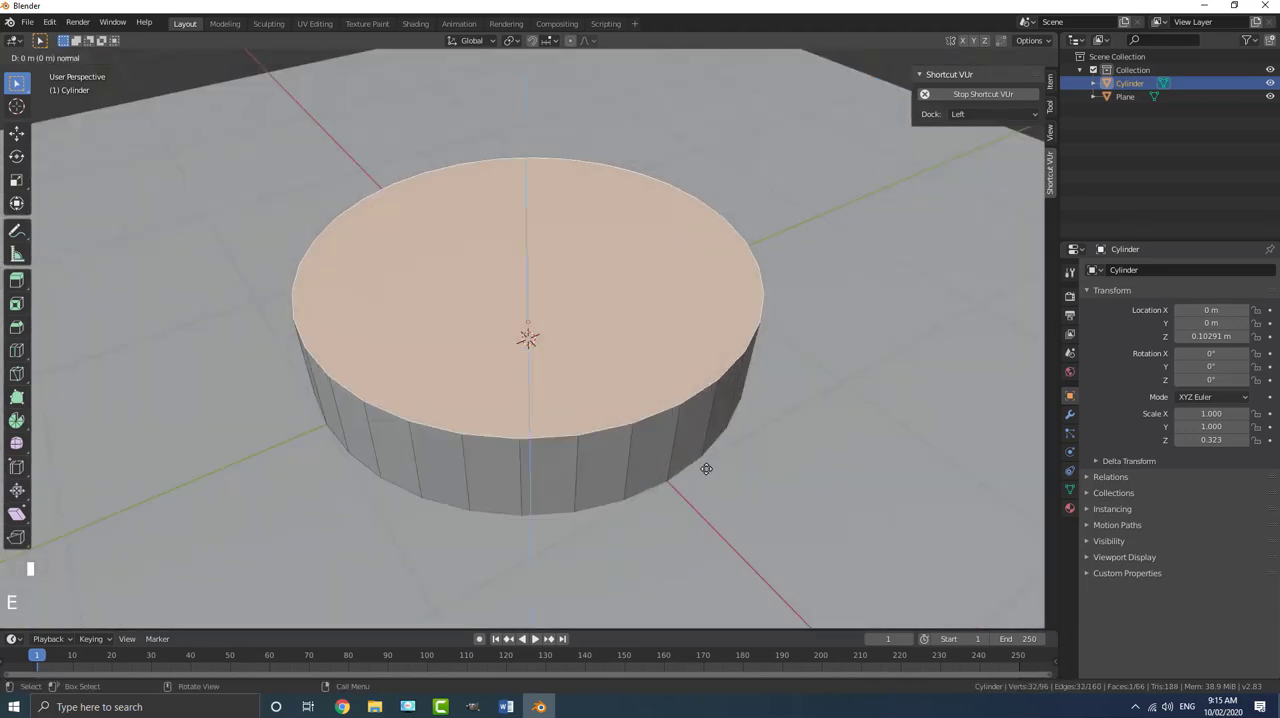
key(s)
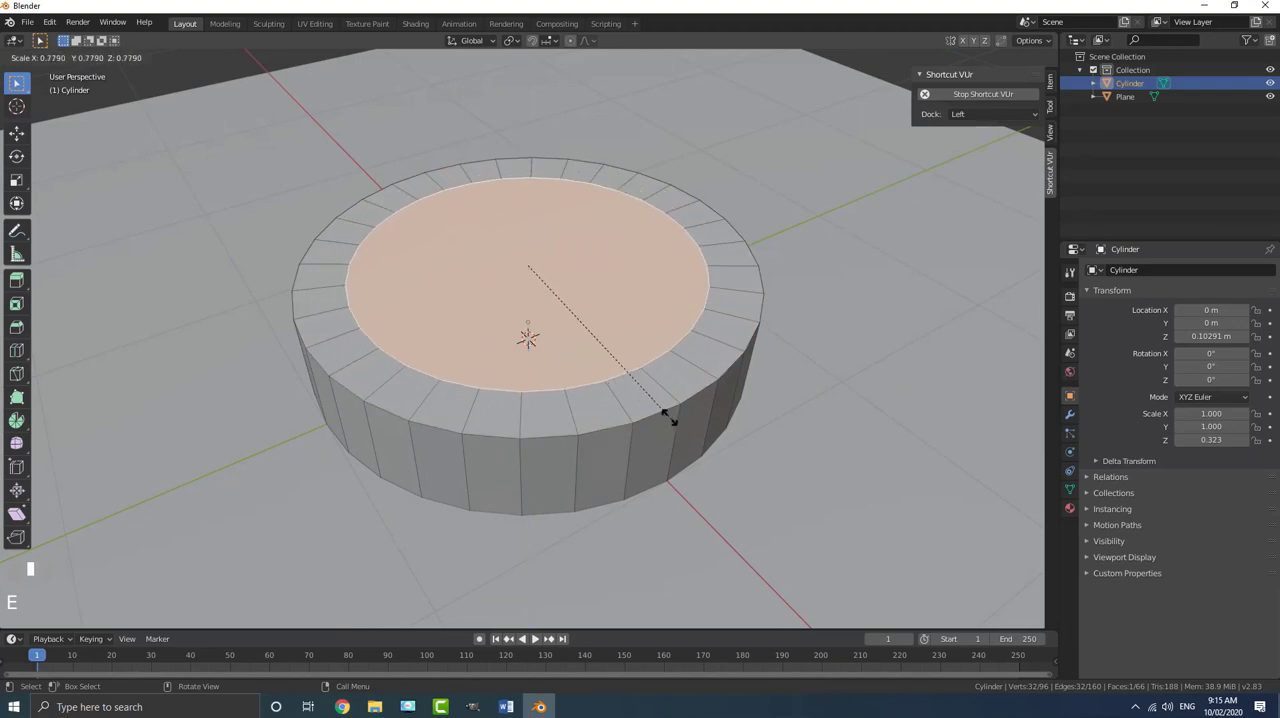
click(655, 418)
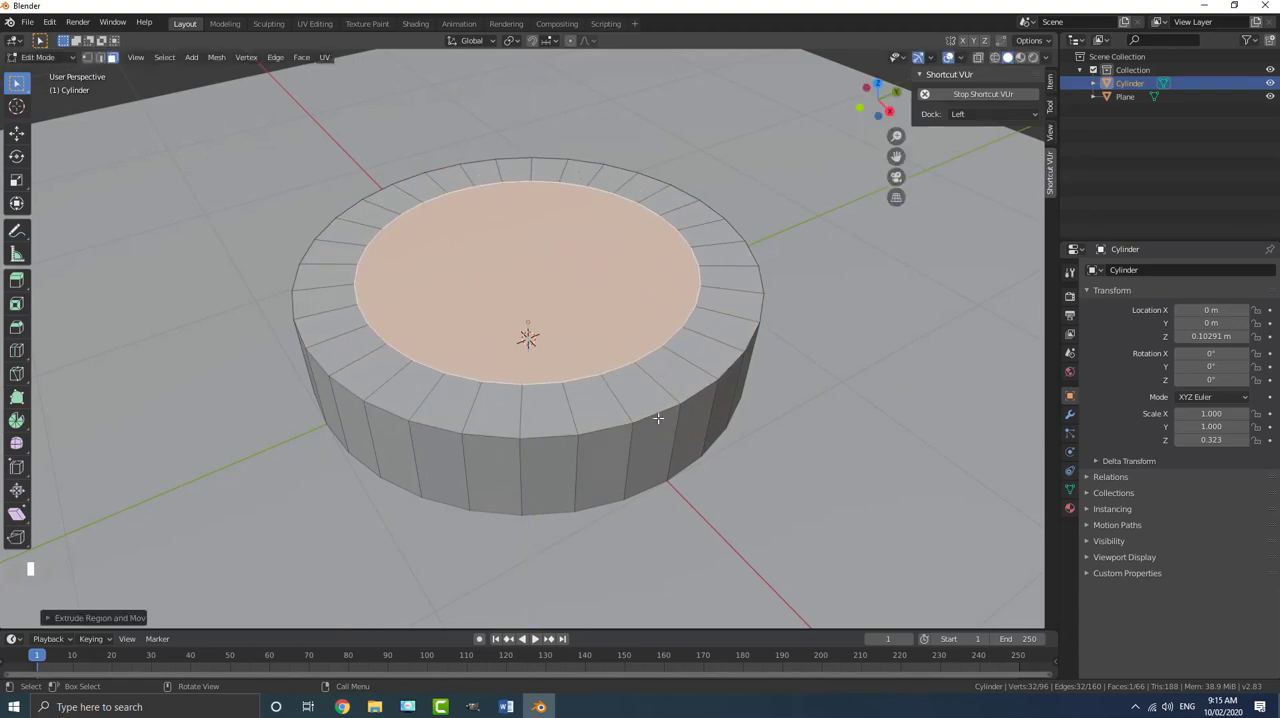
- Extrude the inner top face downward to hollow out the cylinder inside the rim
middle_drag(657, 420, 615, 313)
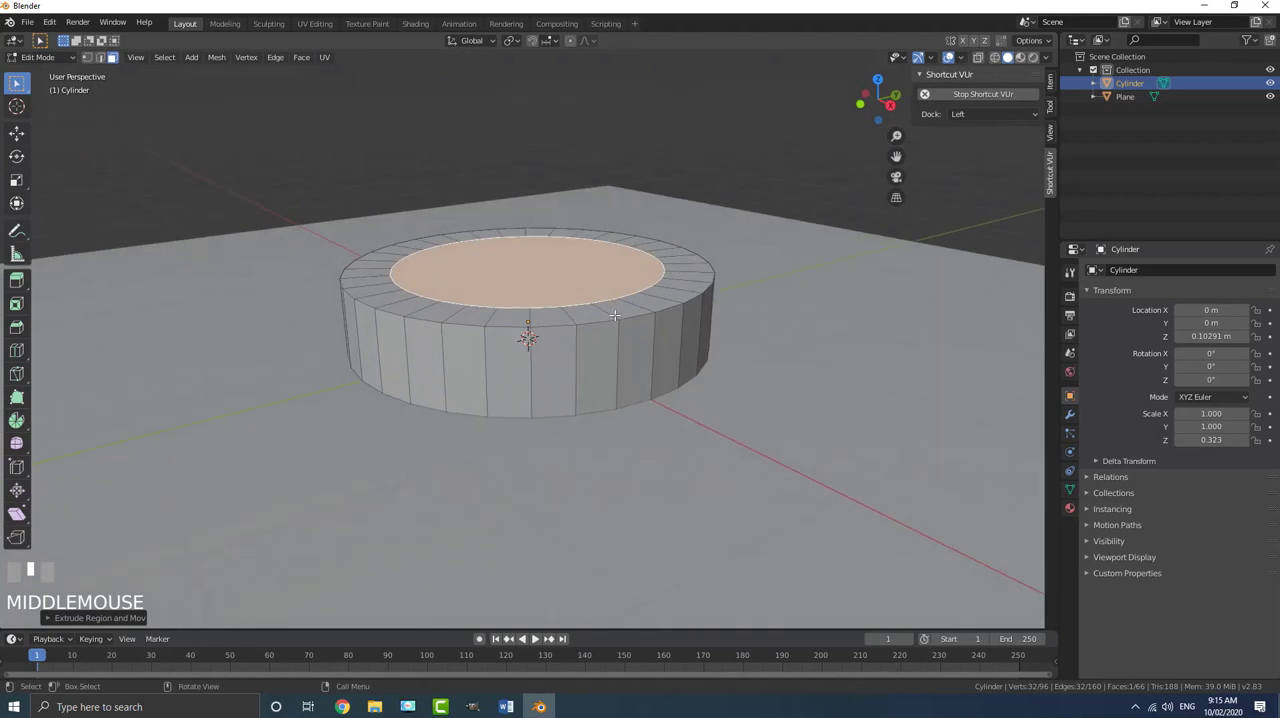
key(e)
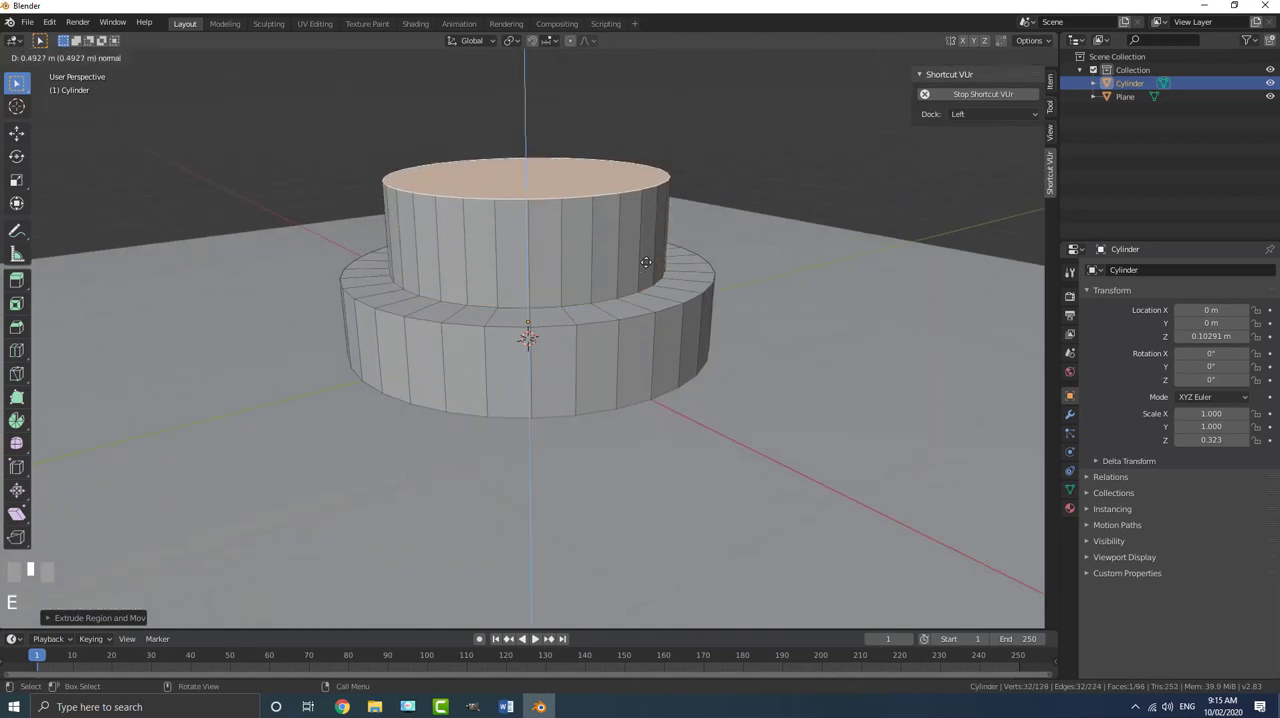
click(705, 406)
- Delete the cylinder's bottom face and the extruded inner face to leave an open ring
middle_drag(705, 406, 604, 498)
key(x)
click(538, 373)
click(560, 354)
key(x)
click(560, 355)
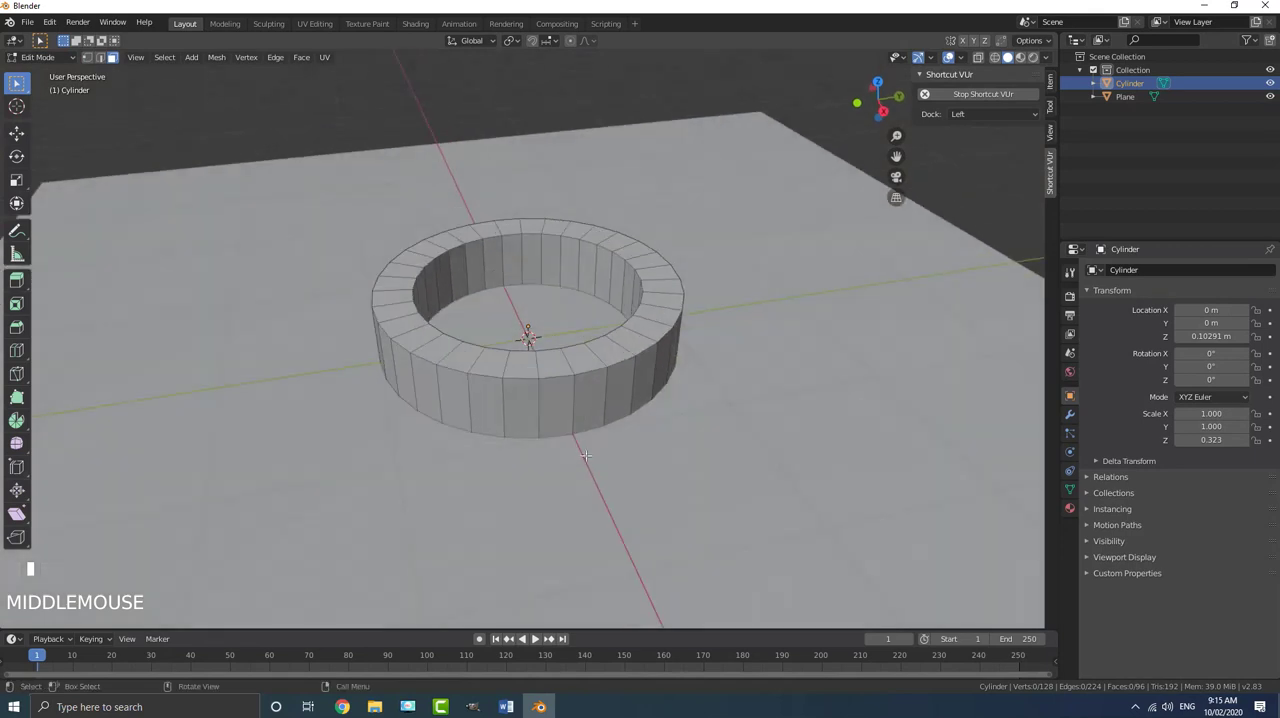
- Return the finished ring to Object Mode
middle_drag(636, 262, 646, 264)
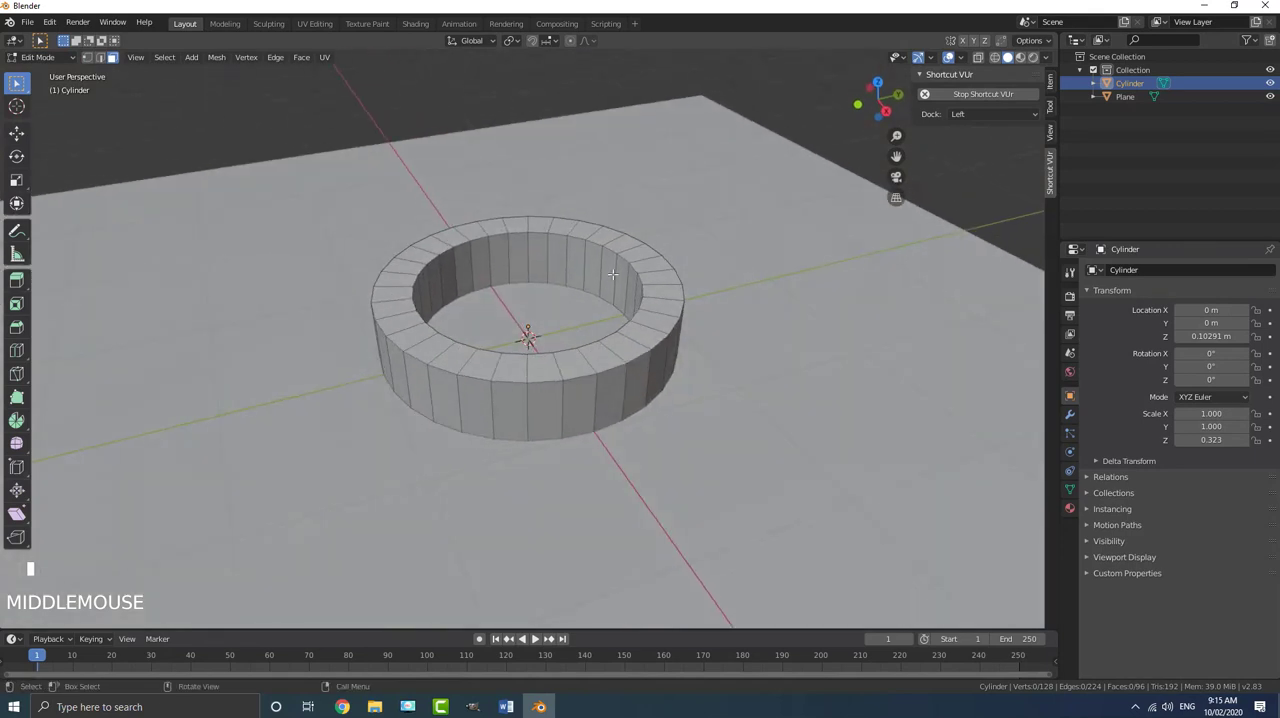
click(61, 59)
click(60, 69)
scroll(558, 258, down, 2)
scroll(558, 258, up, 2)
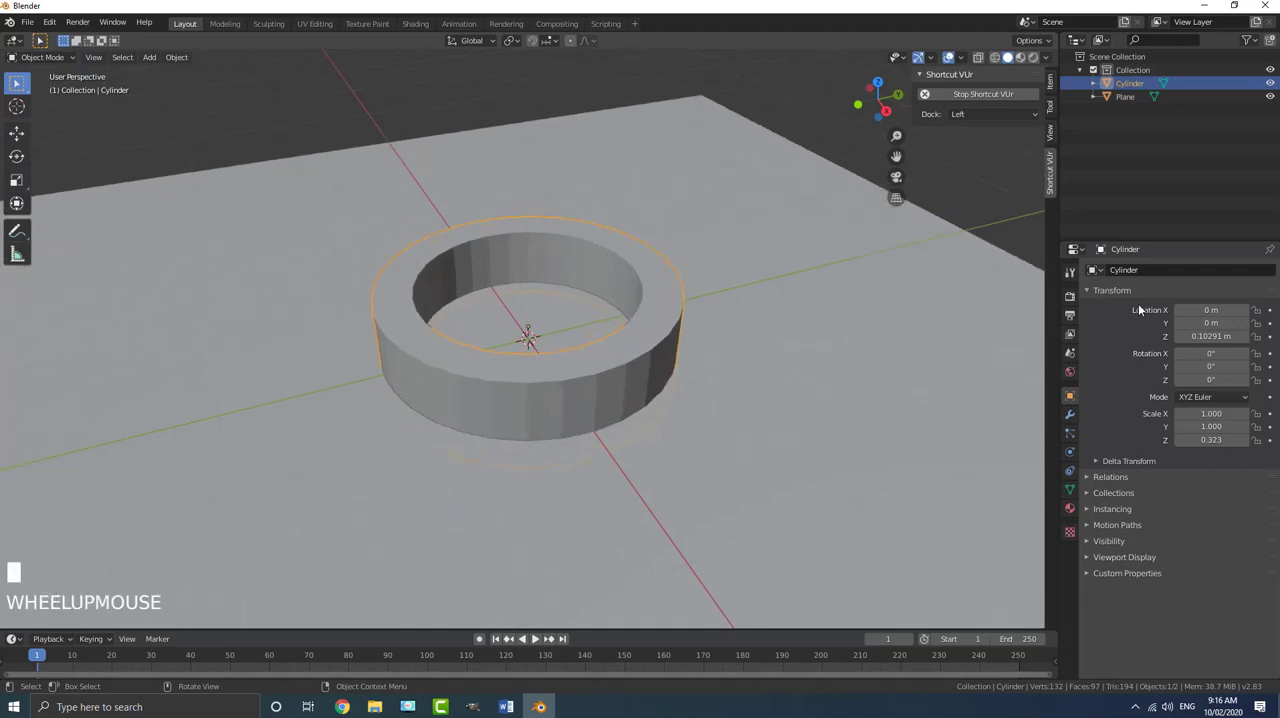
- Add a Bevel modifier to the ring and apply the ring's object transform
click(1070, 414)
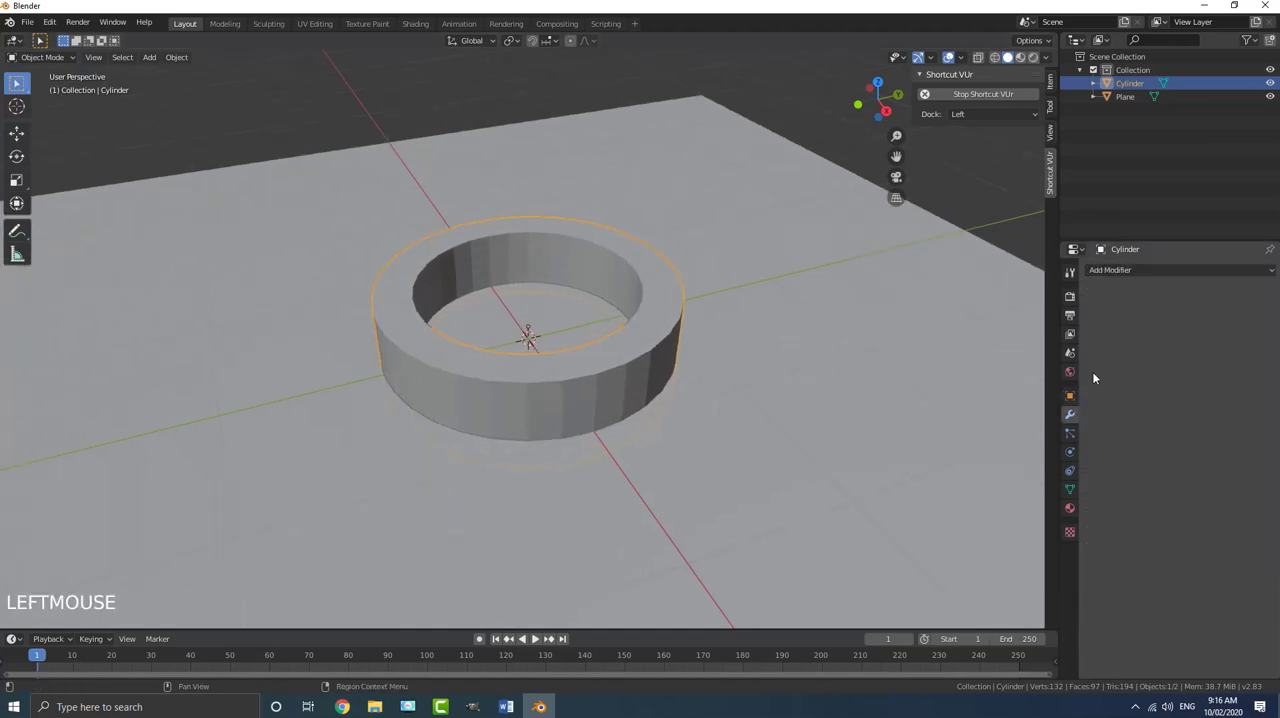
click(1110, 268)
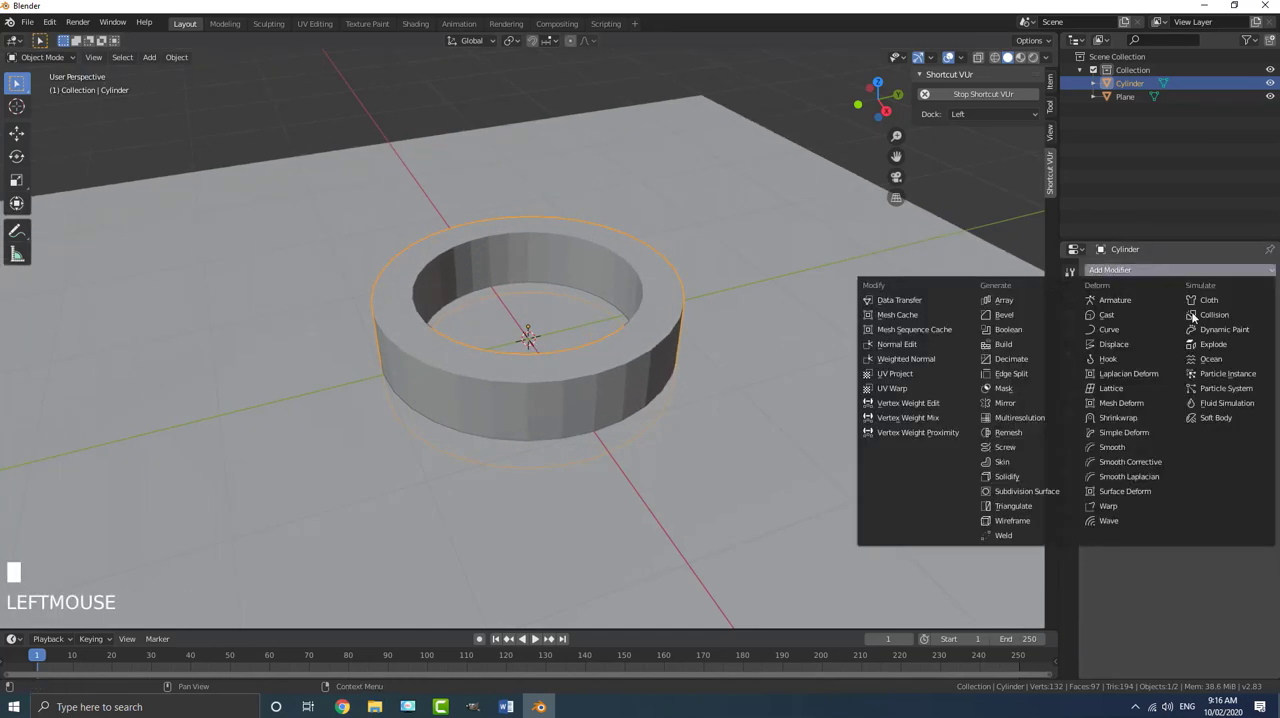
click(1023, 316)
middle_drag(652, 356, 644, 338)
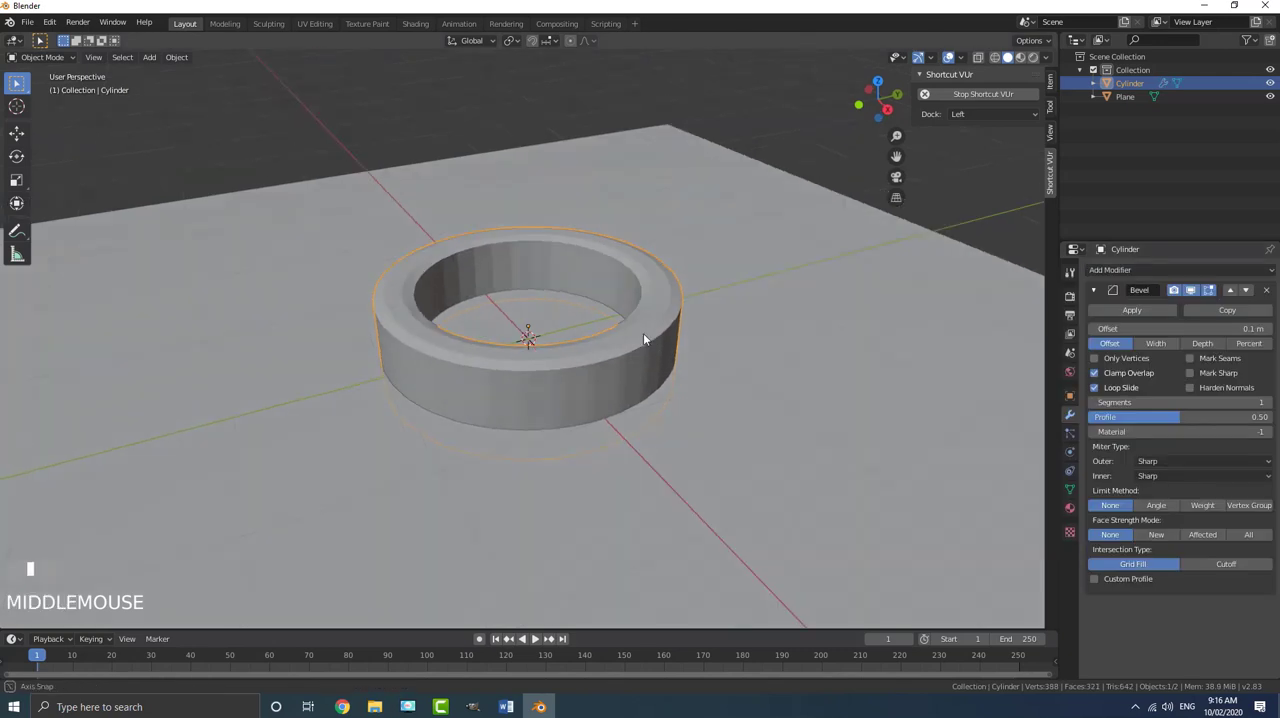
key(ctrl+a)
click(598, 346)
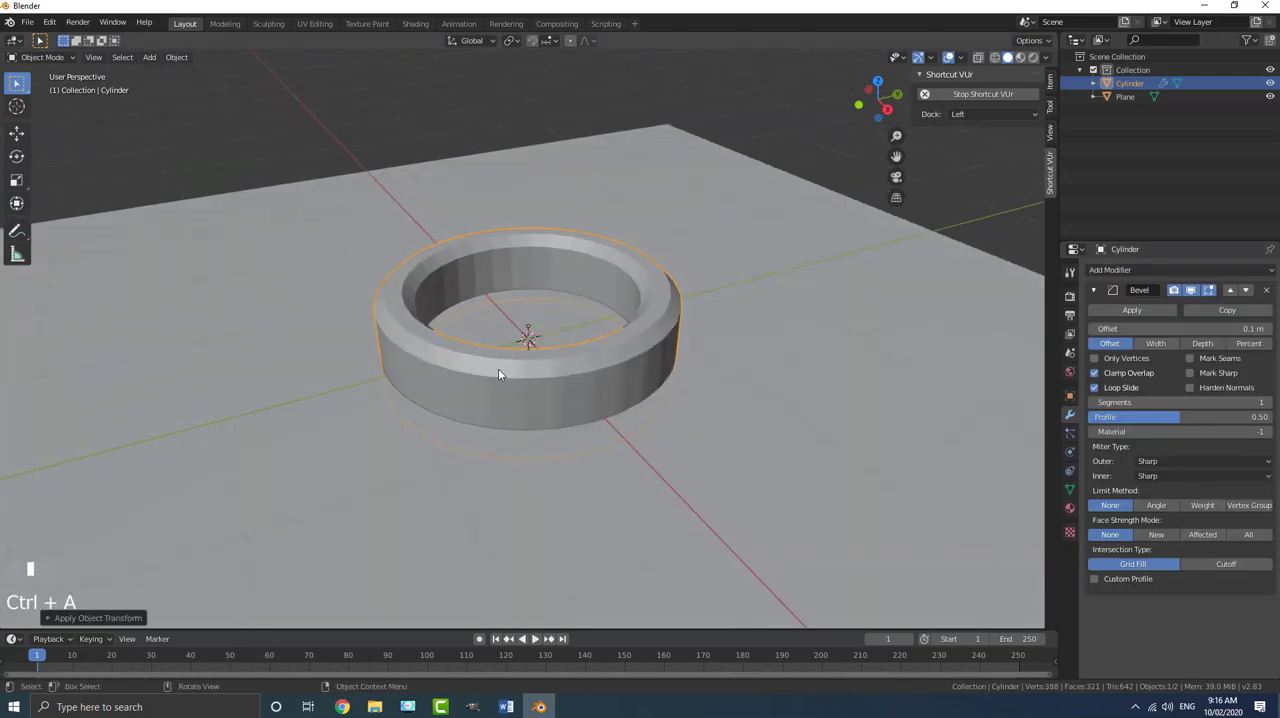
- Limit the ring's bevel by Angle and set its offset to 0.02 m with 3 segments
scroll(580, 383, down, 4)
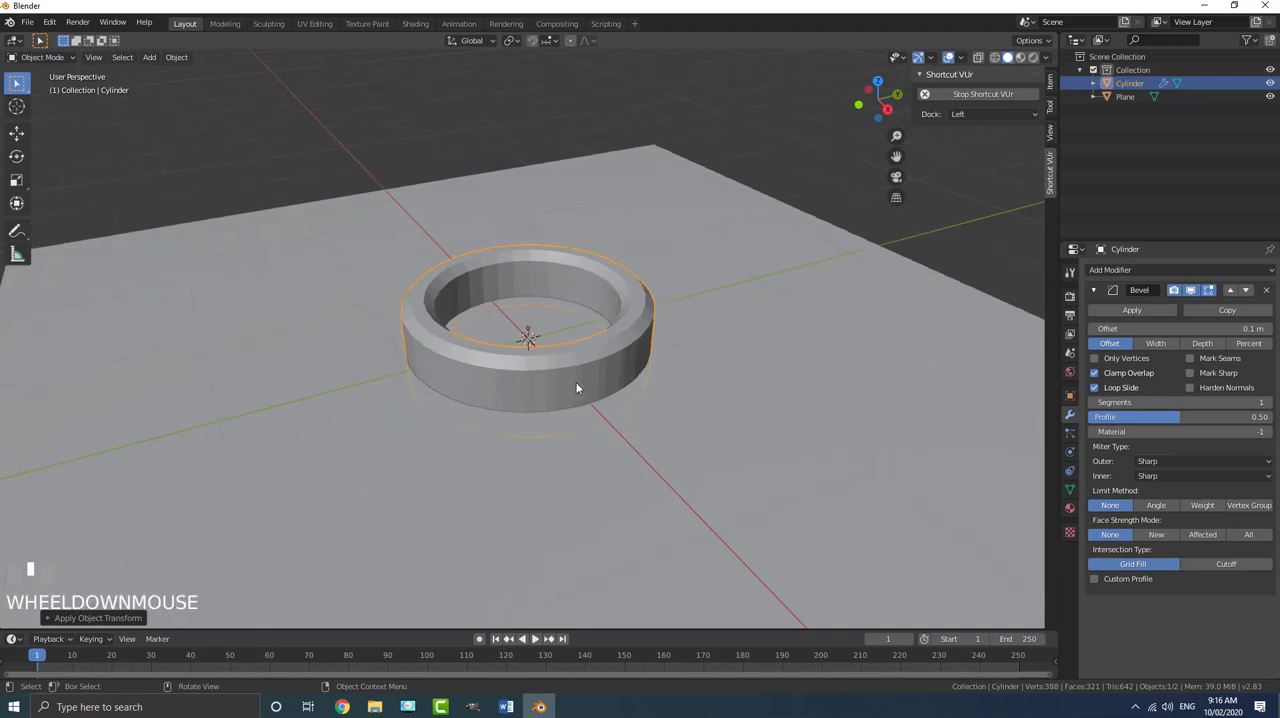
scroll(618, 387, up, 3)
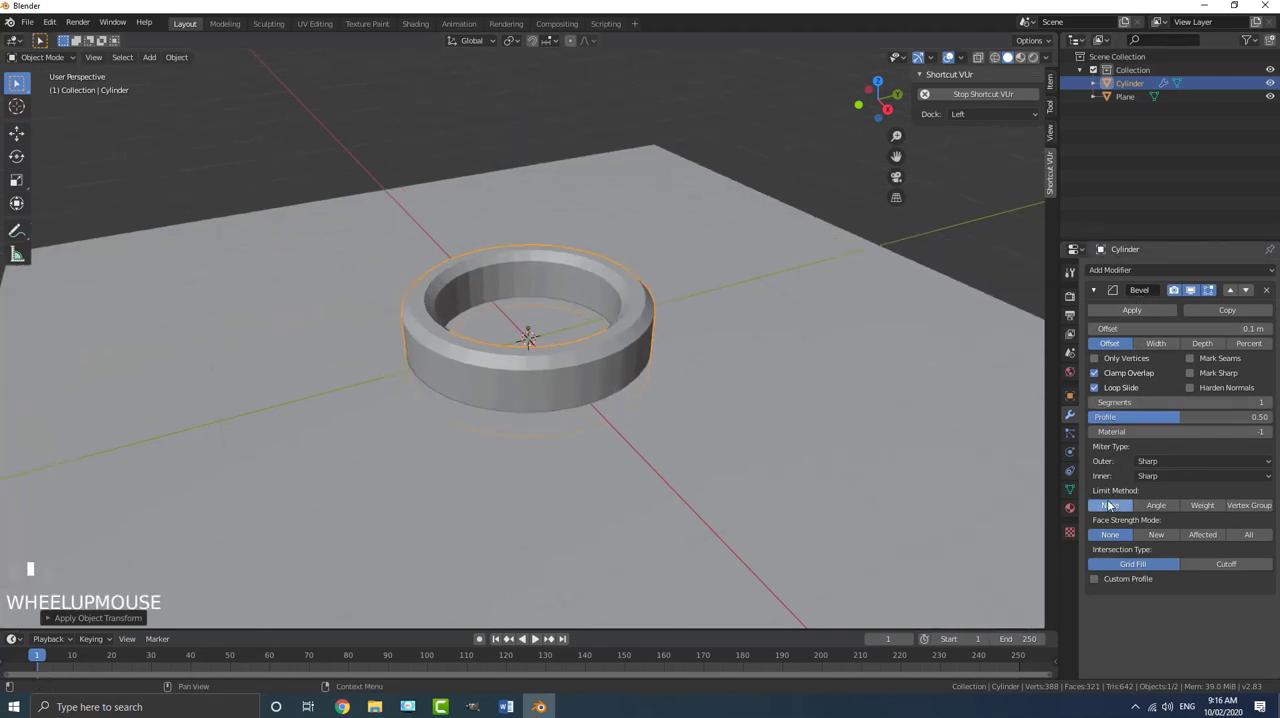
click(1156, 505)
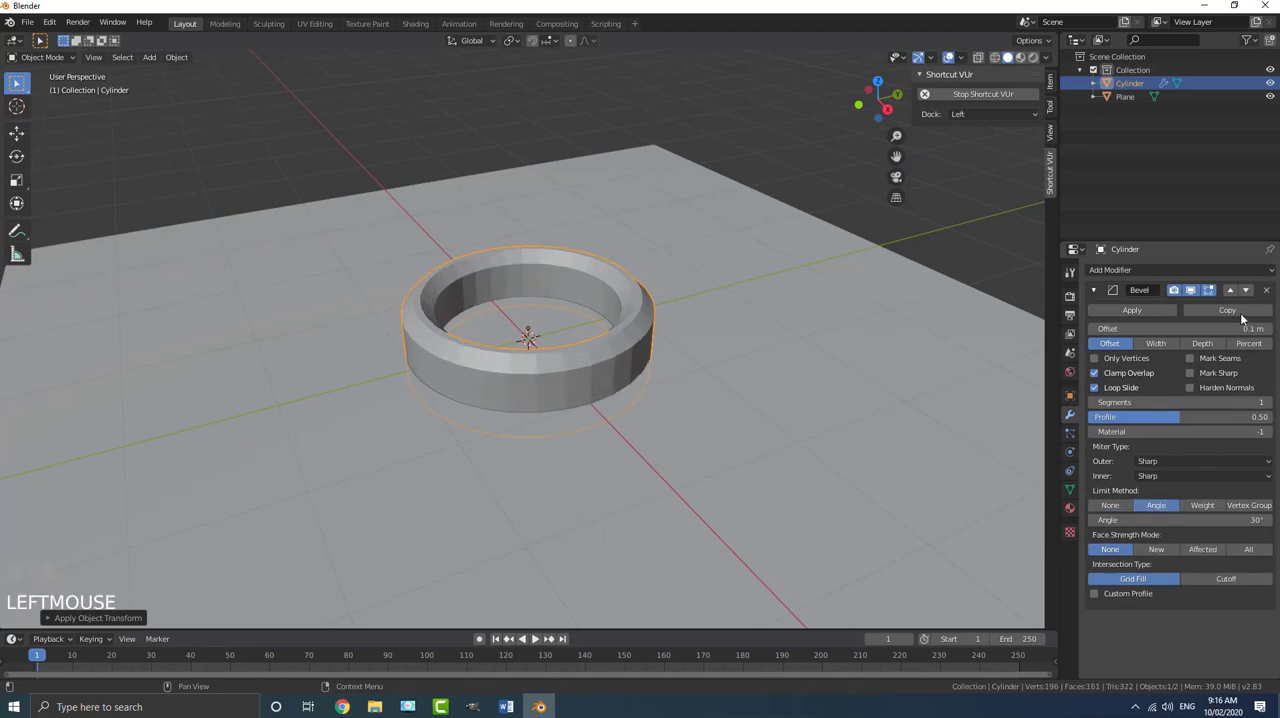
scroll(709, 332, up, 3)
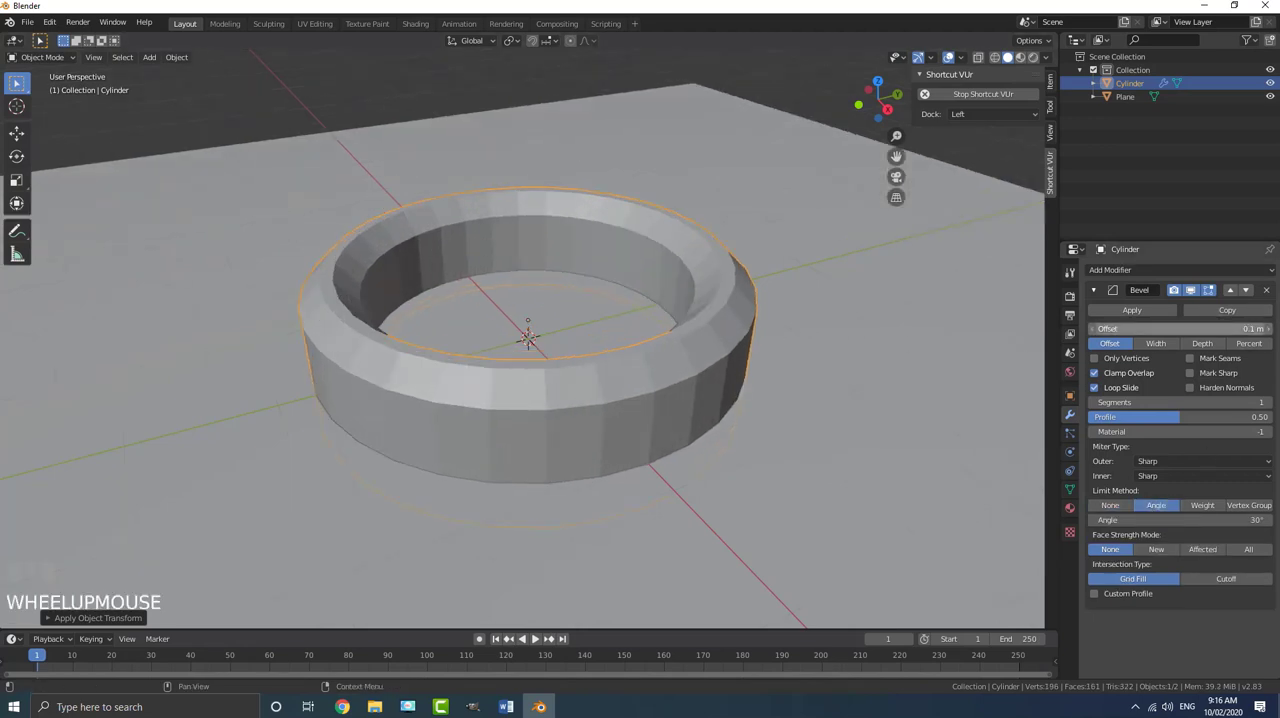
drag(1228, 329, 1188, 329)
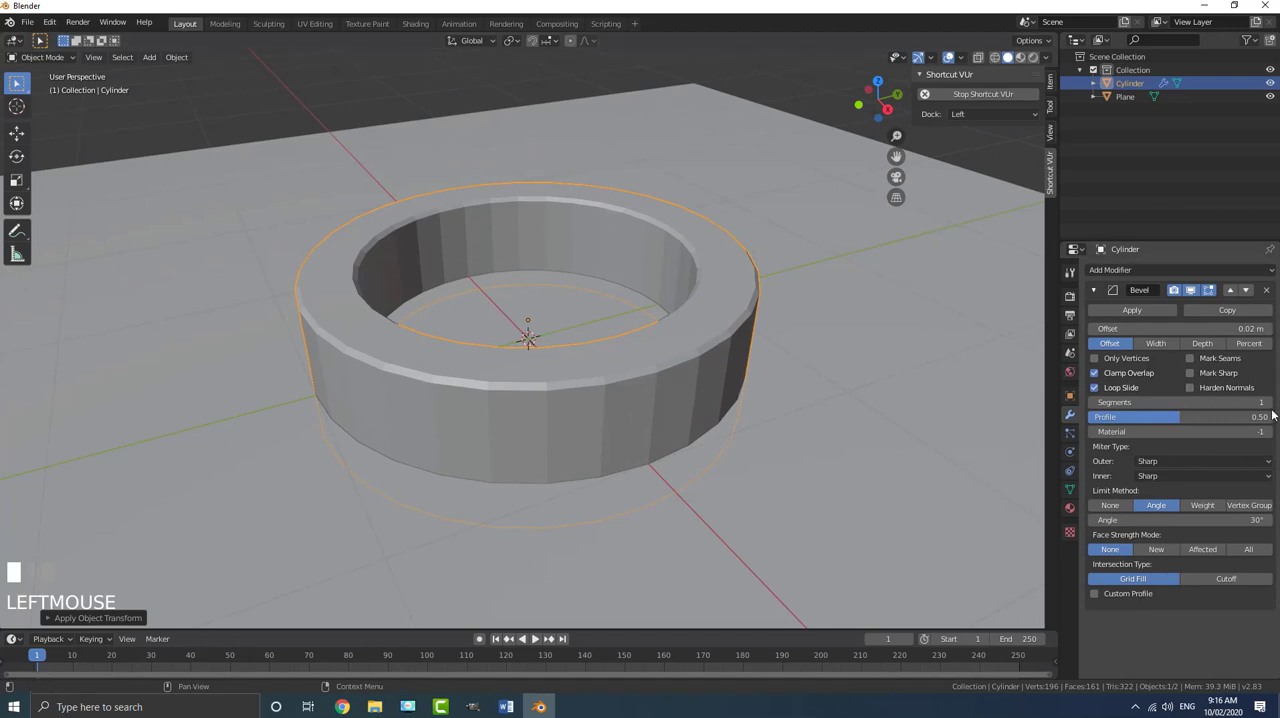
drag(1224, 402, 1244, 402)
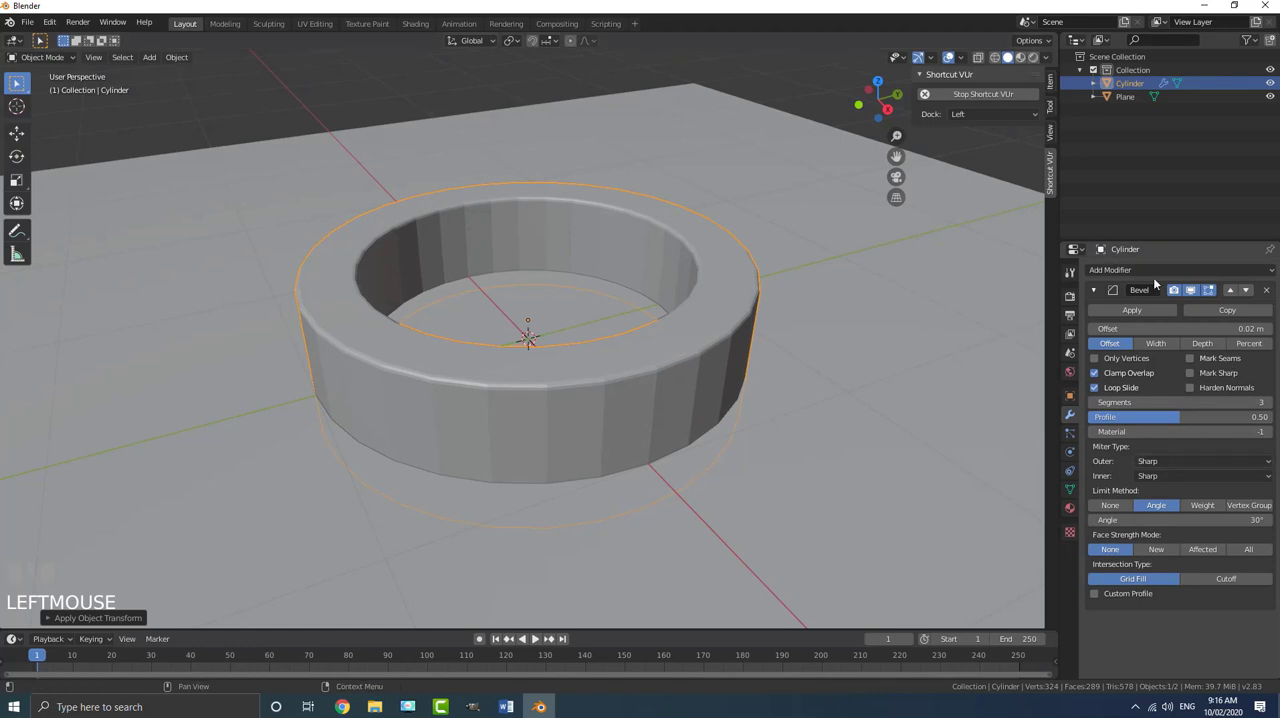
click(1094, 290)
- Add a Subdivision Surface modifier to the ring and shade it smooth
click(1103, 270)
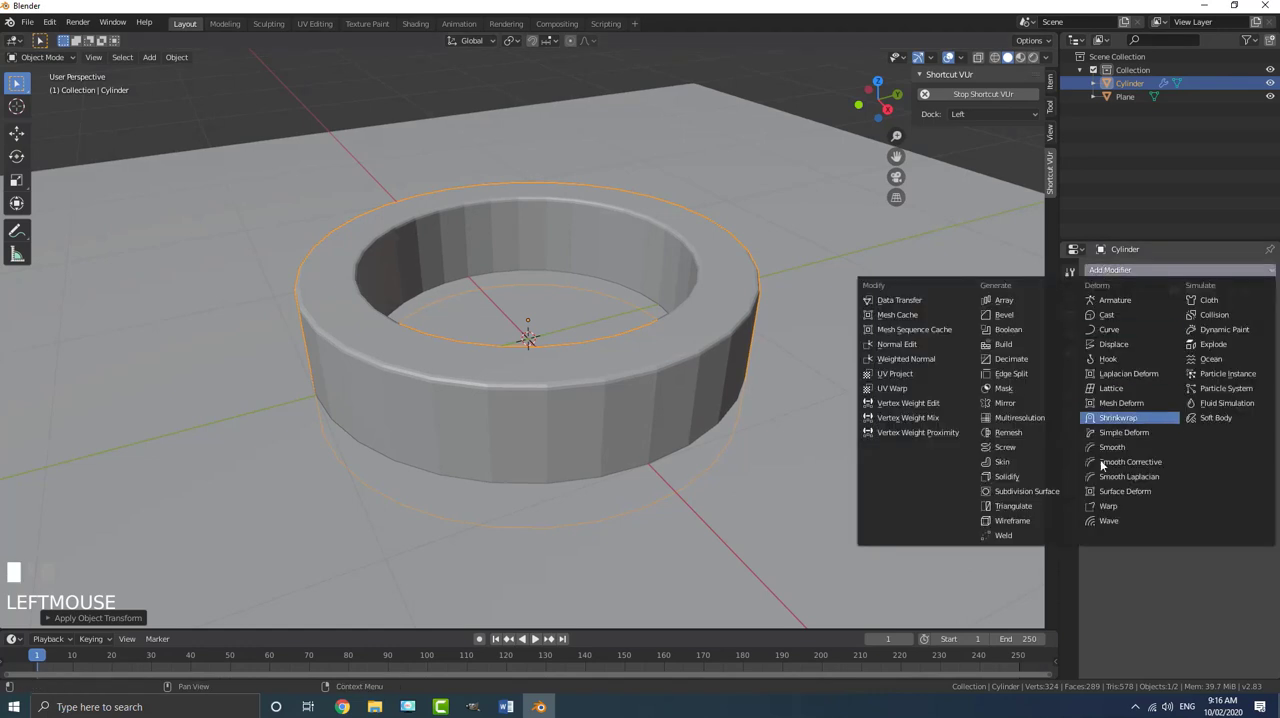
click(1040, 492)
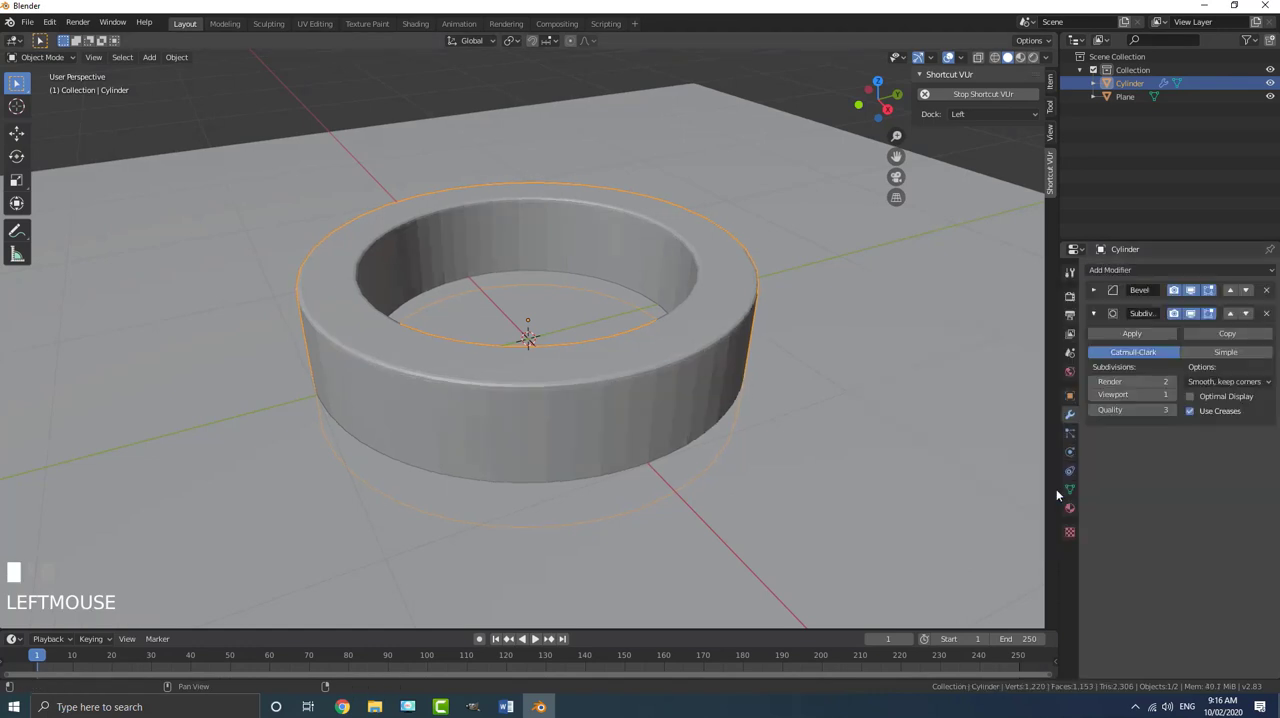
click(177, 58)
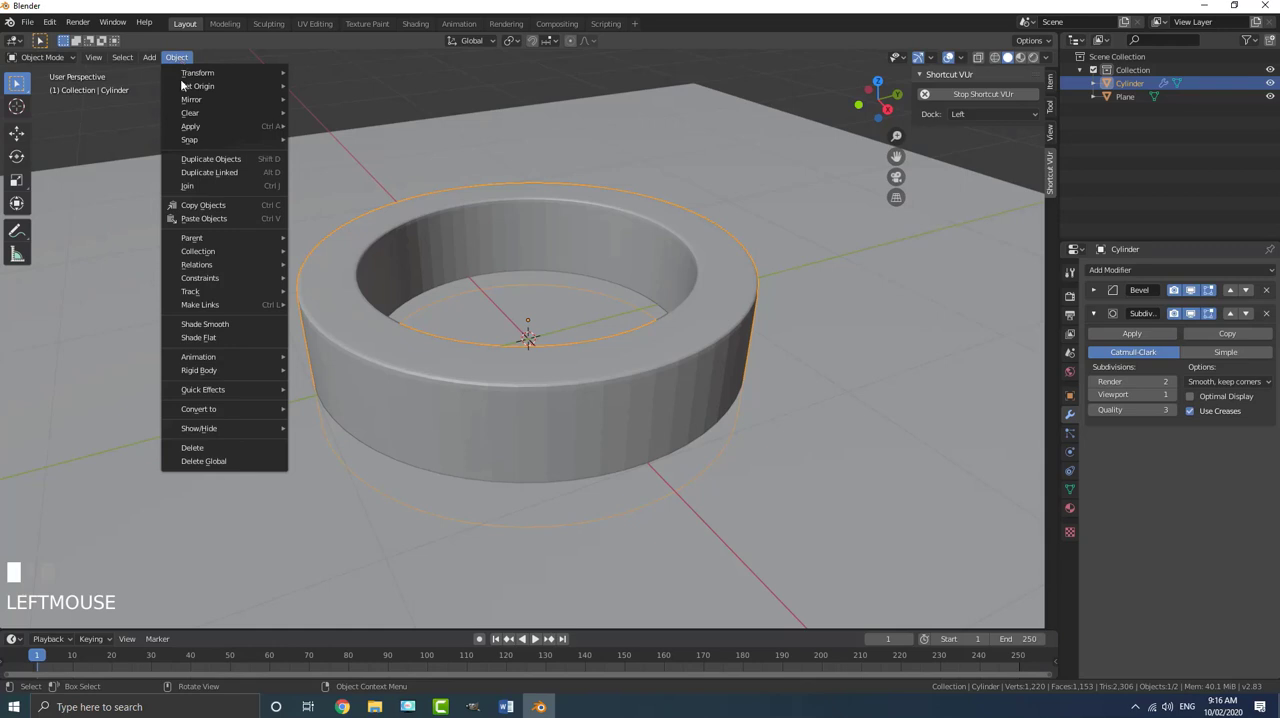
click(219, 327)
- Inspect the ring's smoothed surface and bevelled rim from several angles and distances
middle_drag(533, 265, 586, 306)
key(alt+a)
click(592, 331)
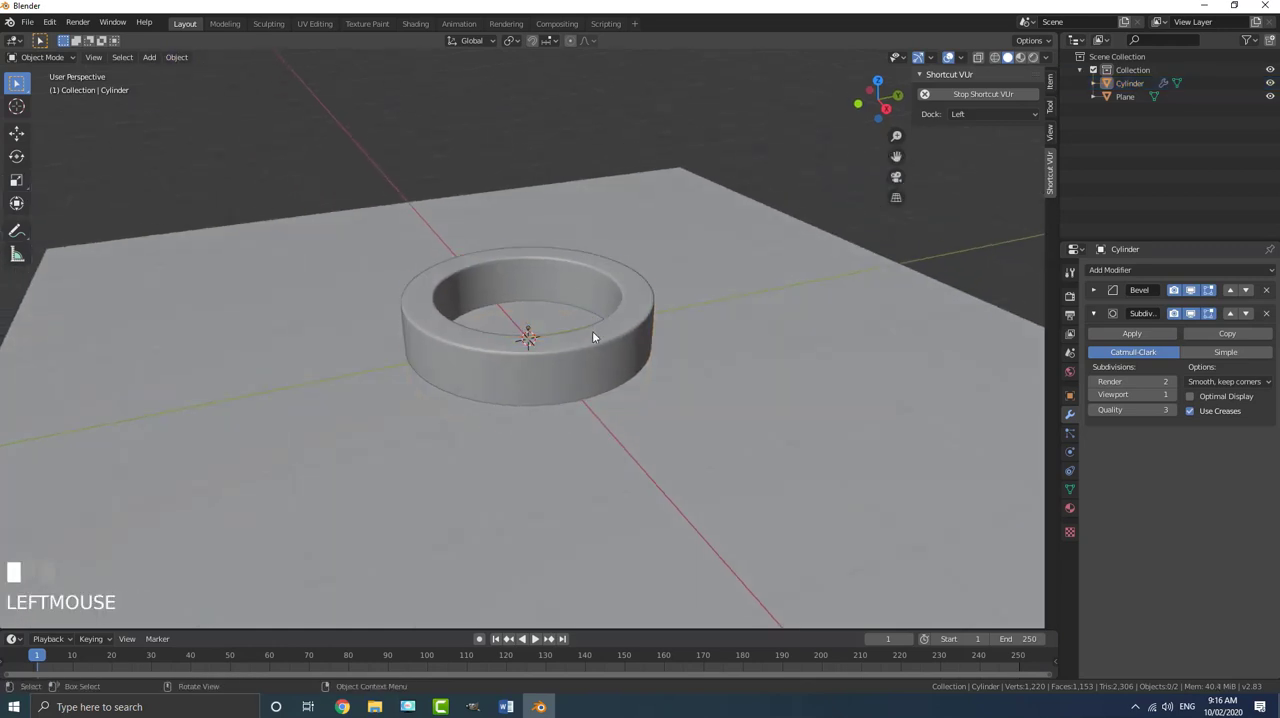
middle_drag(564, 367, 566, 306)
scroll(471, 323, up, 5)
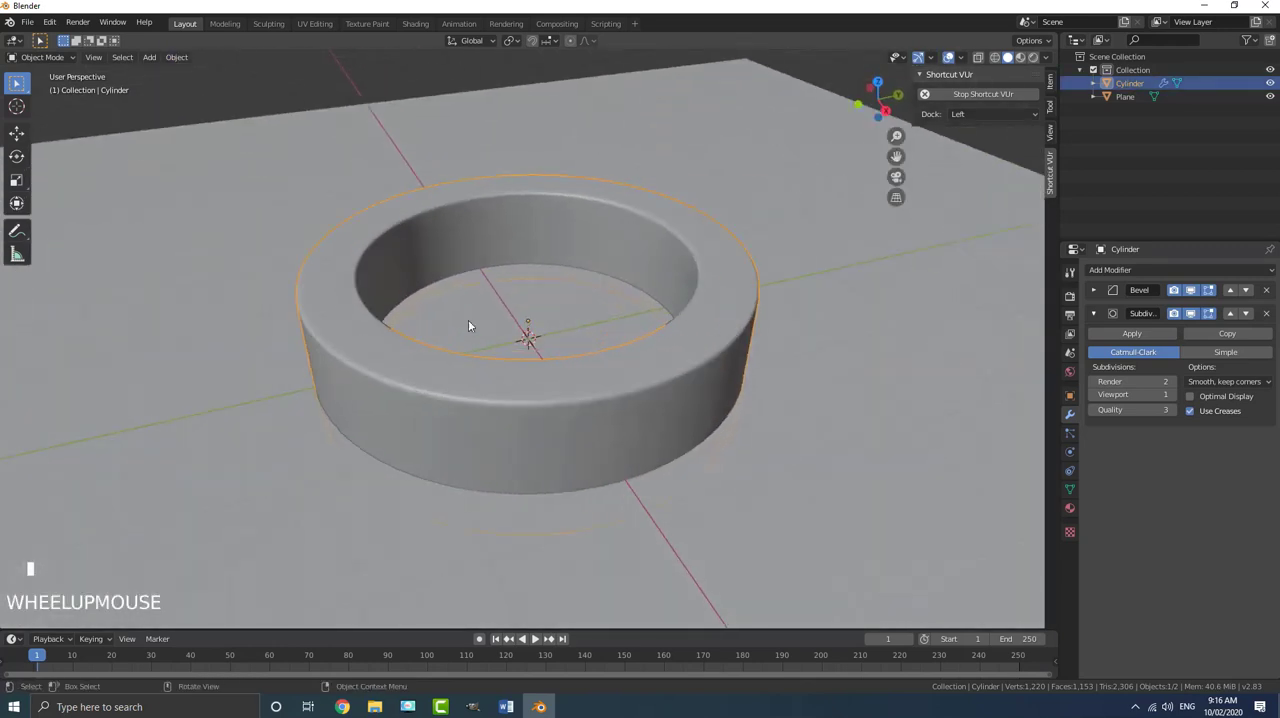
key(alt+a)
scroll(546, 320, down, 4)
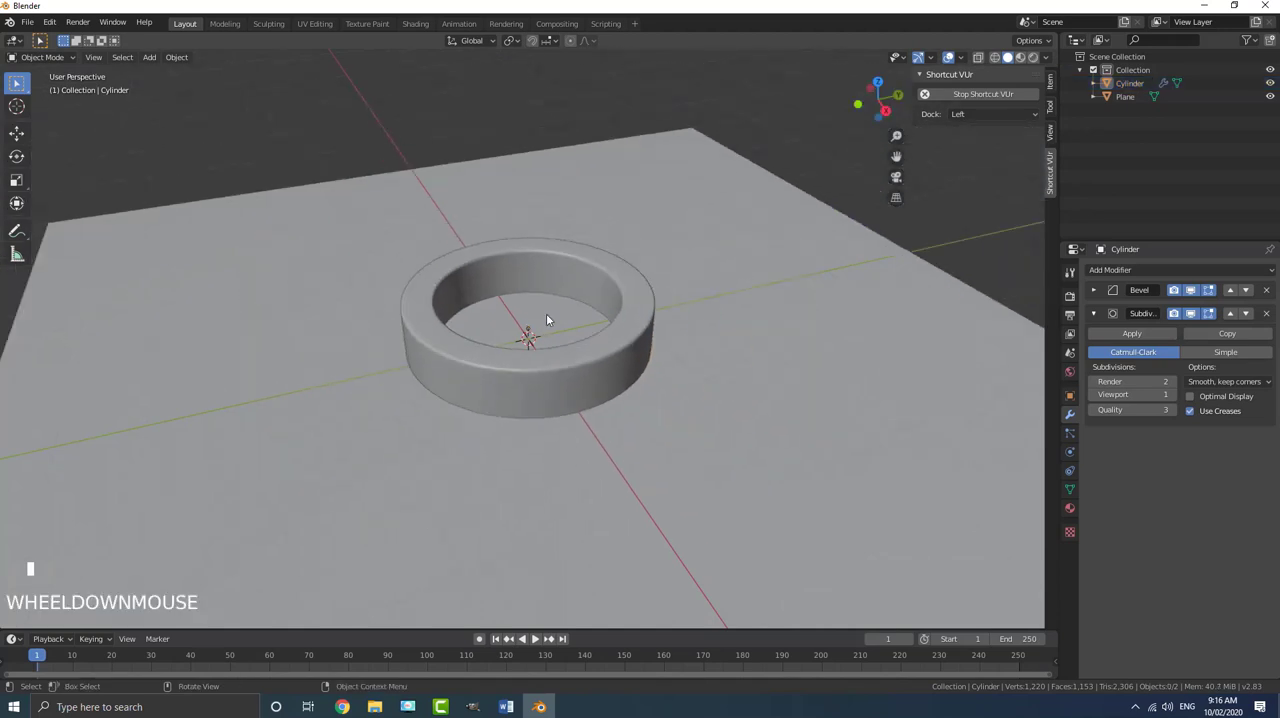
click(1093, 313)
scroll(591, 361, up, 2)
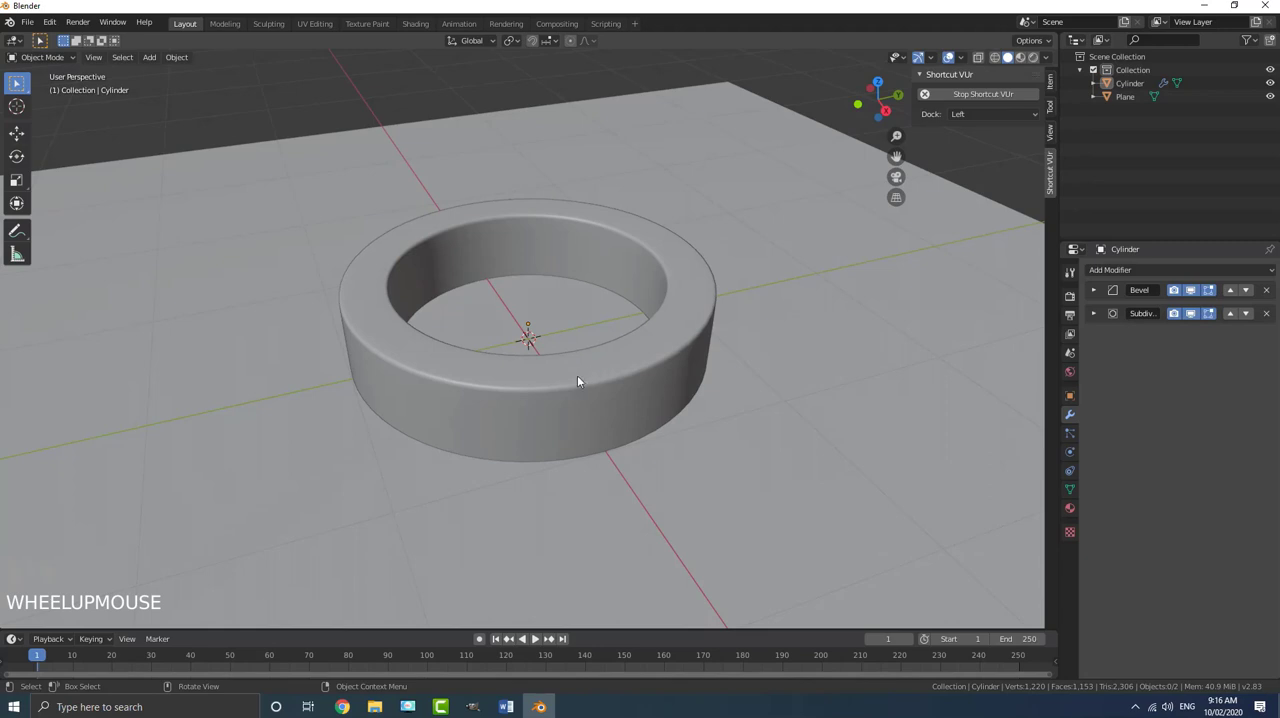
middle_drag(577, 381, 558, 359)
scroll(617, 366, up, 1)
- Duplicate the ring in place without moving the copy
click(617, 366)
scroll(585, 366, down, 1)
scroll(585, 366, down, 1)
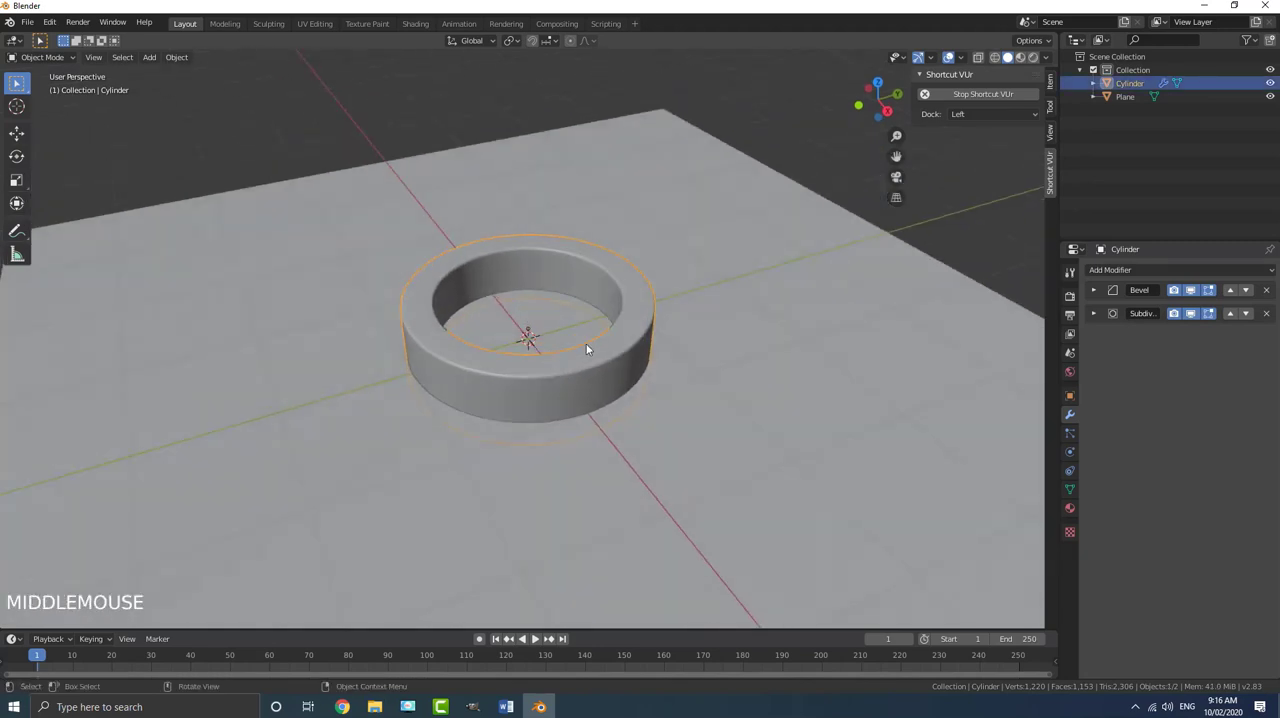
scroll(558, 360, up, 1)
key(shift+d)
right_click(713, 389)
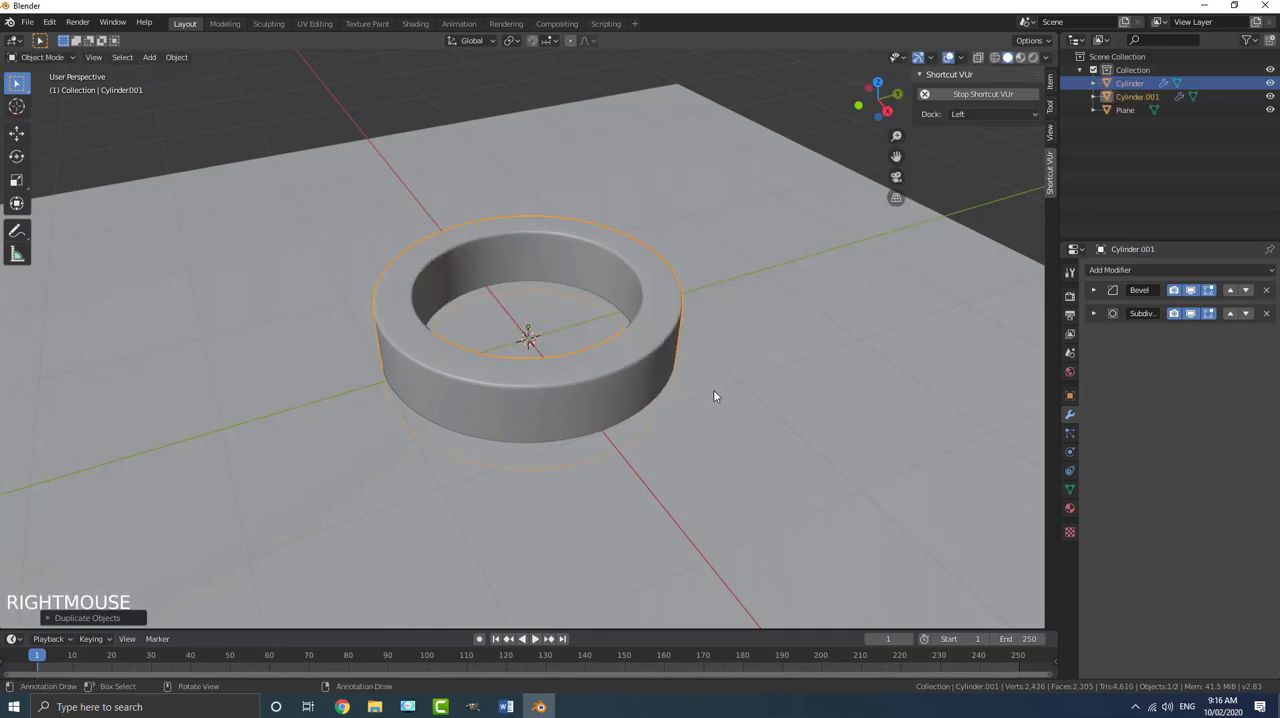
scroll(713, 403, up, 1)
- Scale the duplicate ring's whole mesh to about 0.735 in Edit Mode so it fits inside the base ring's opening
key(Tab)
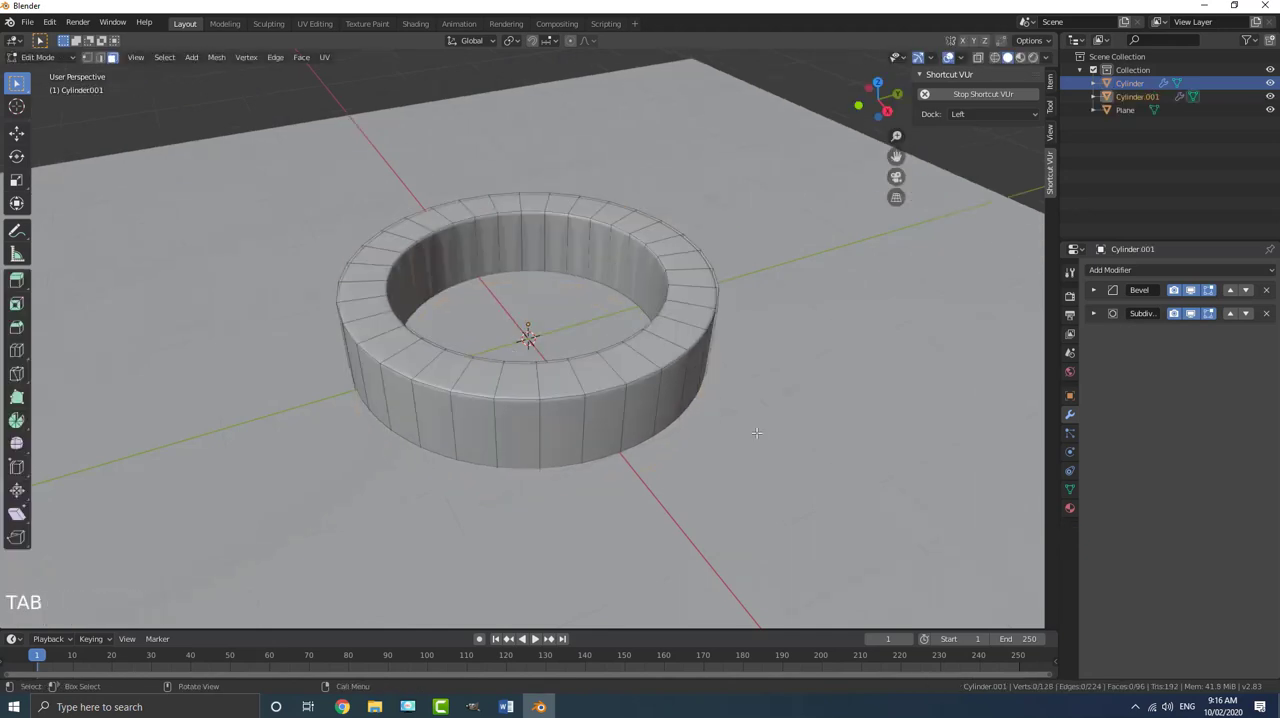
key(a)
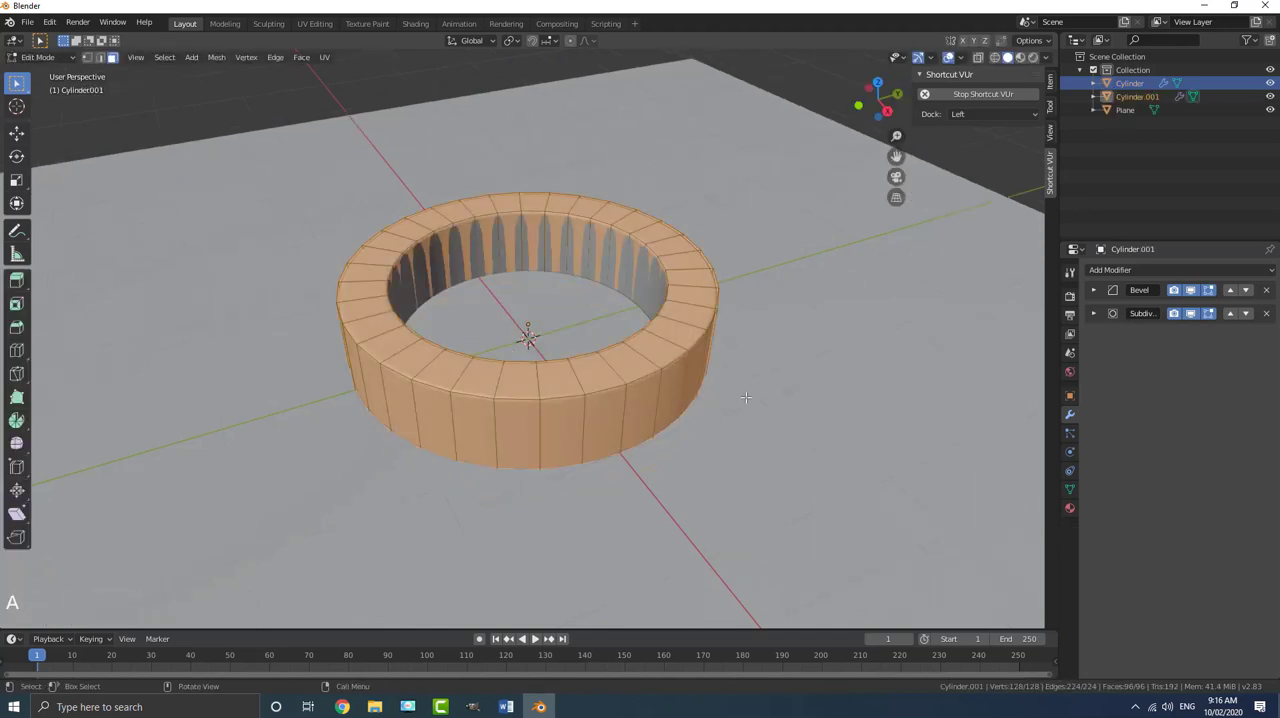
middle_drag(745, 397, 776, 404)
key(s)
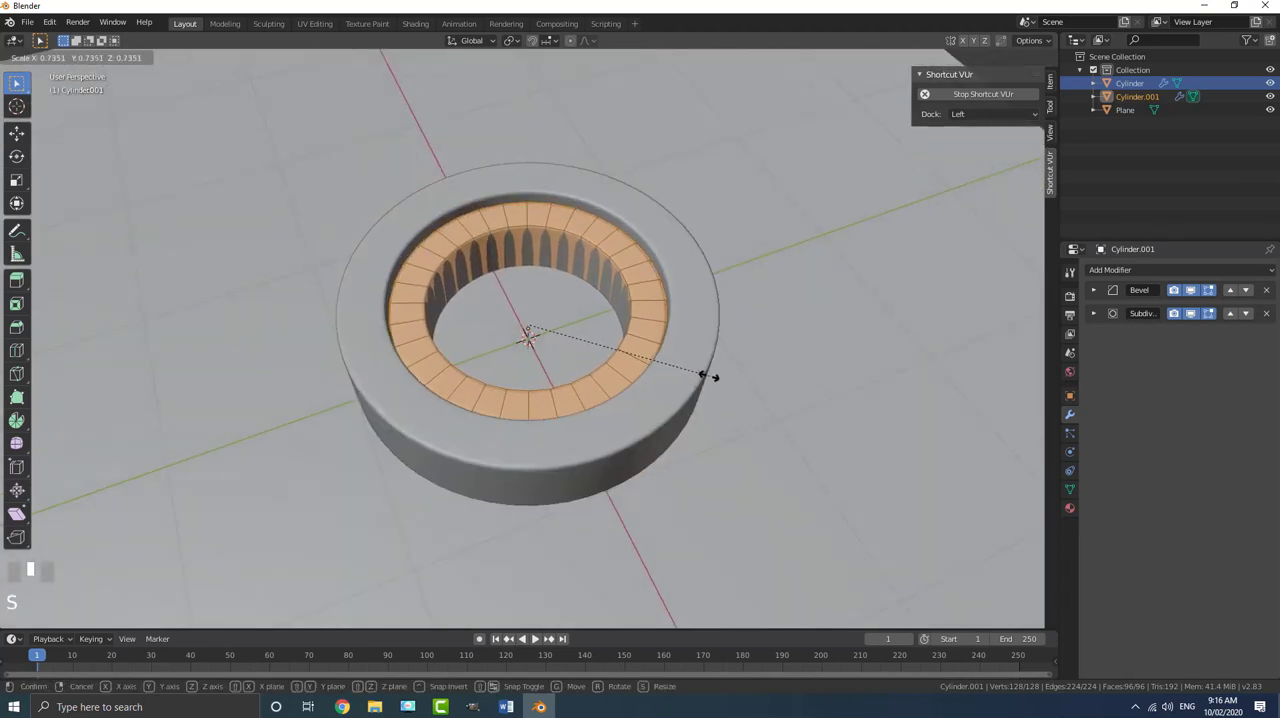
click(709, 376)
- Move the scaled inner ring up along Z by about 0.29 m, above the base ring
key(g)
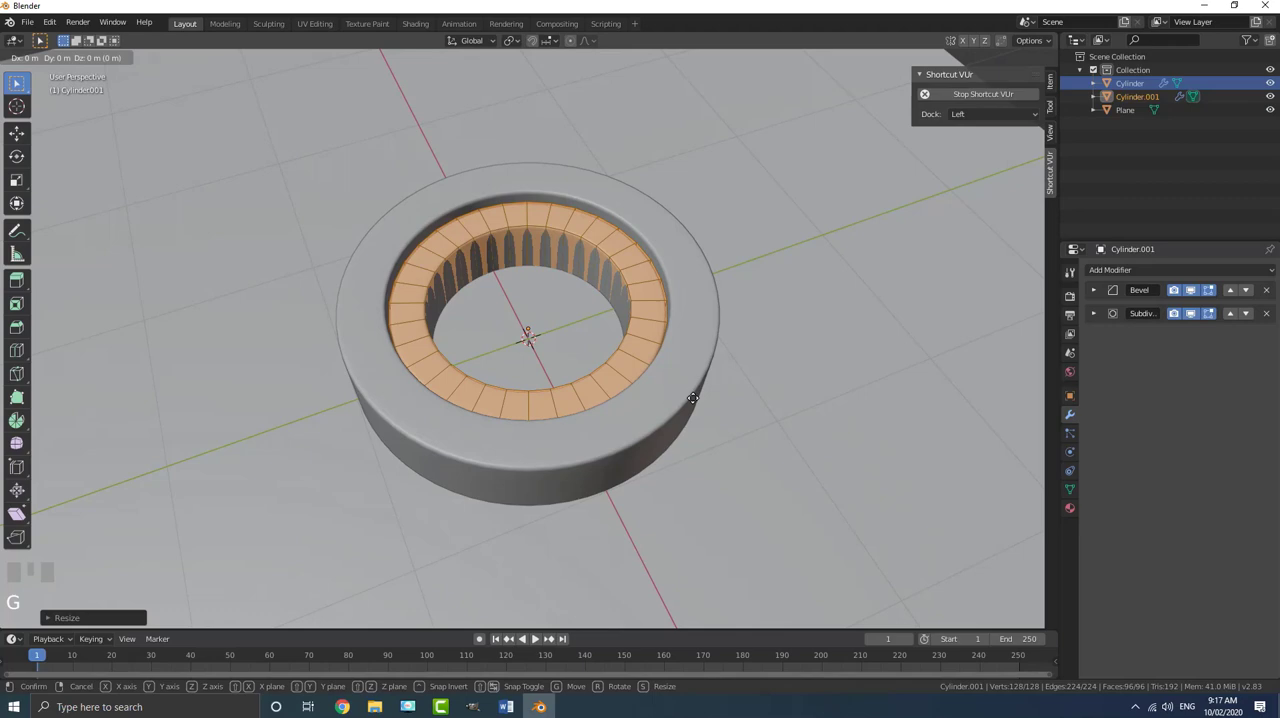
key(z)
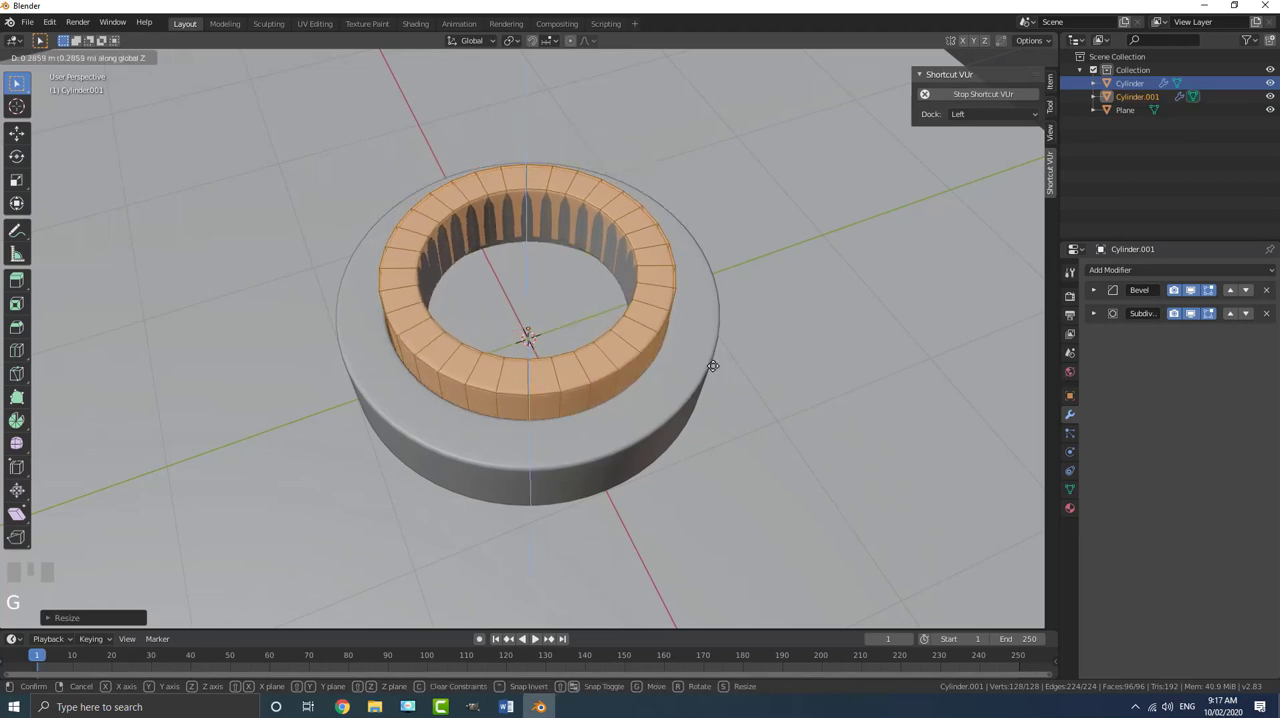
click(712, 366)
scroll(712, 366, down, 3)
middle_drag(712, 366, 585, 308)
scroll(524, 315, up, 4)
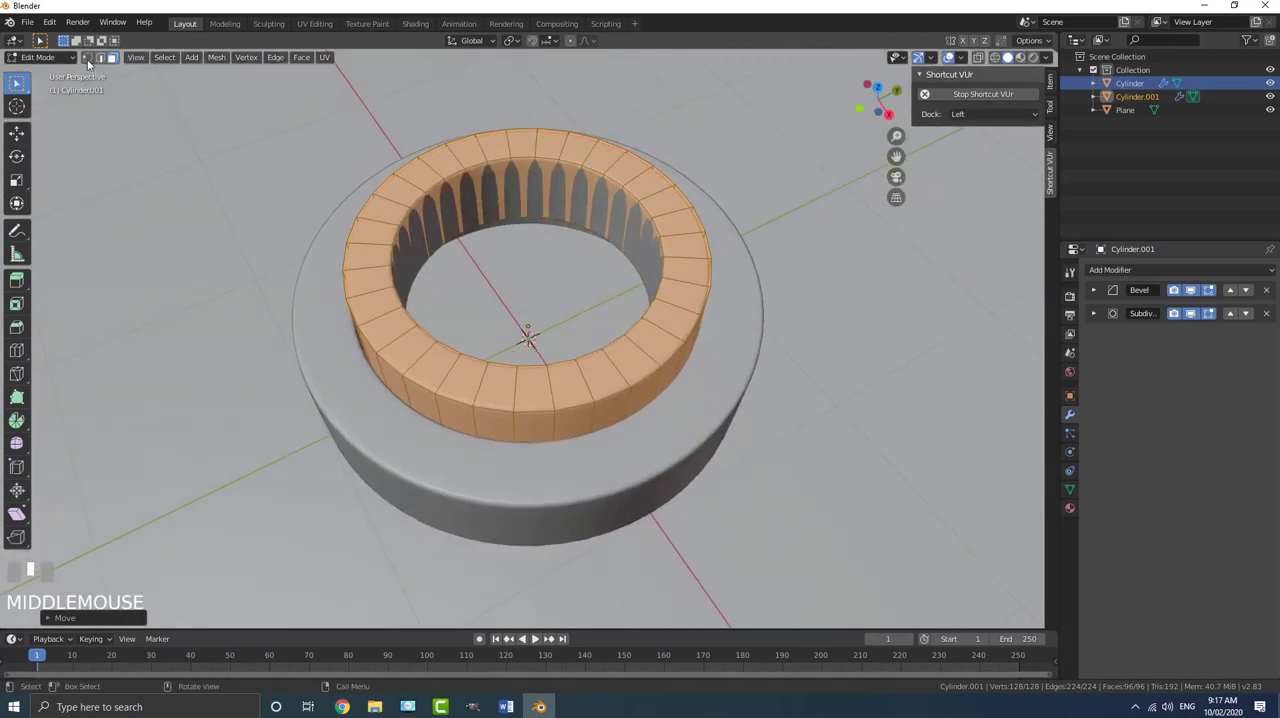
- Delete all faces of the inner ring except its flat top loop
click(114, 59)
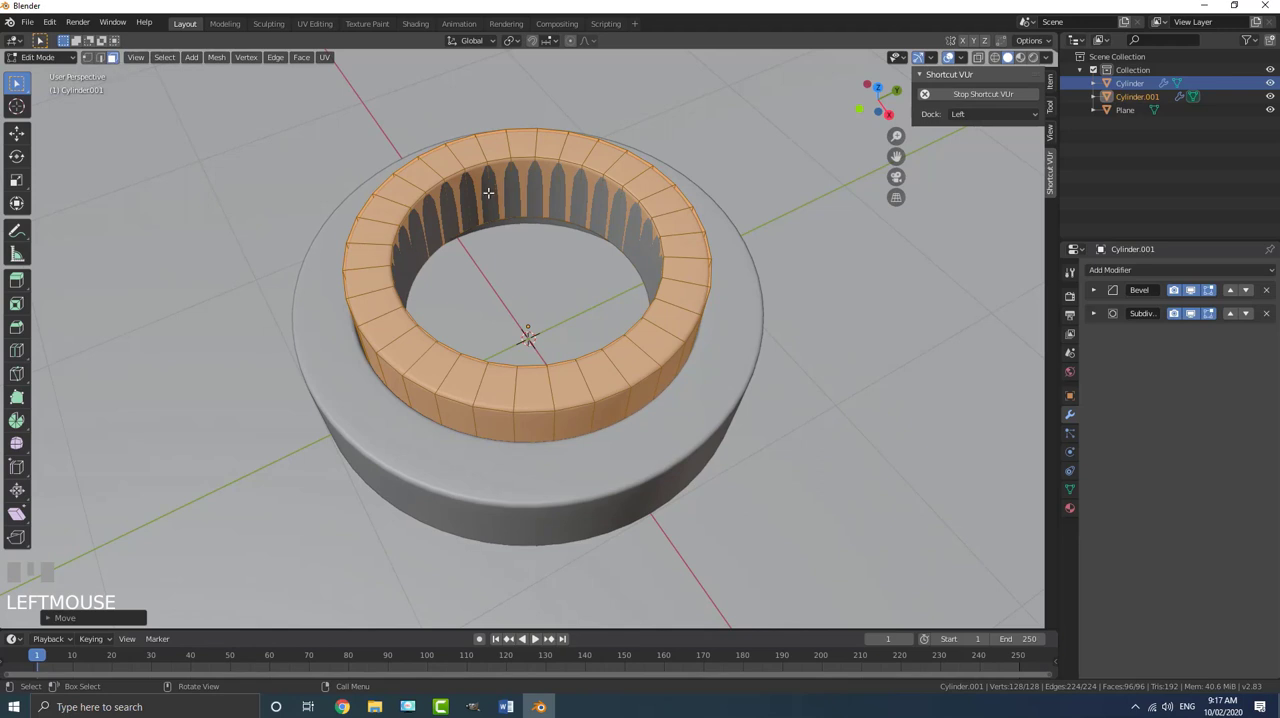
key(a)
key(a)
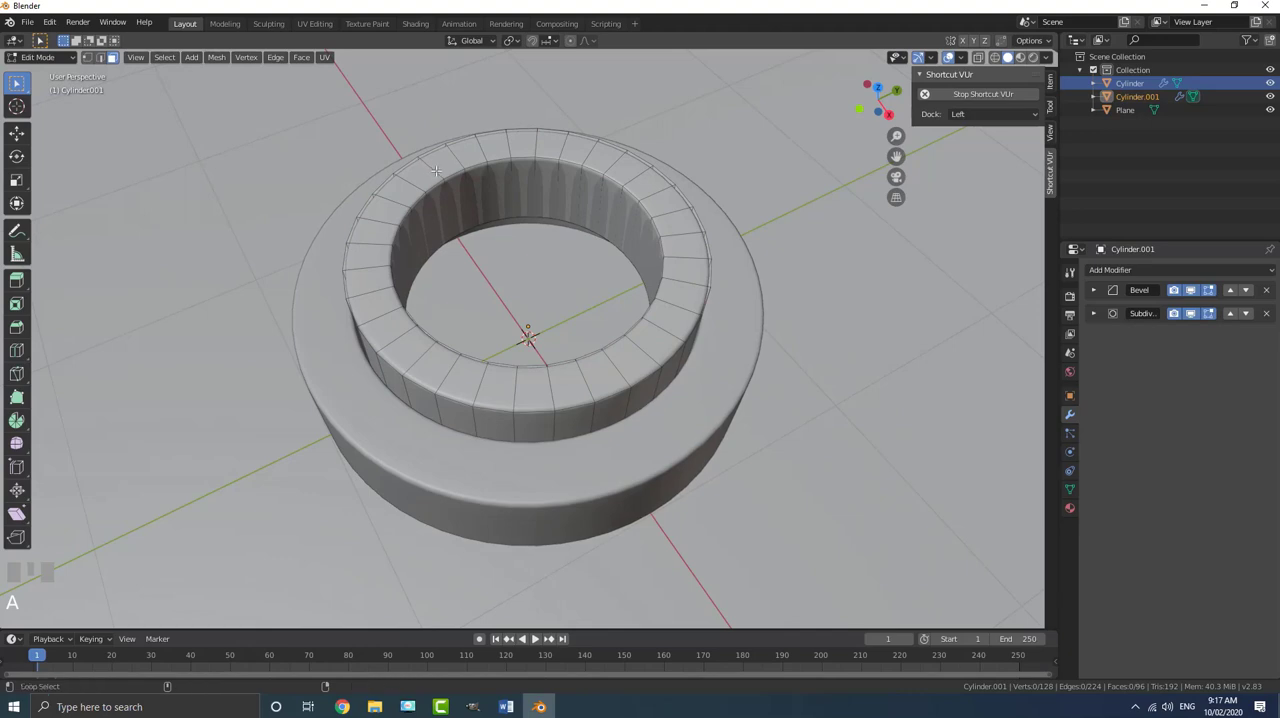
alt+shift+click(435, 170)
middle_drag(432, 198, 524, 269)
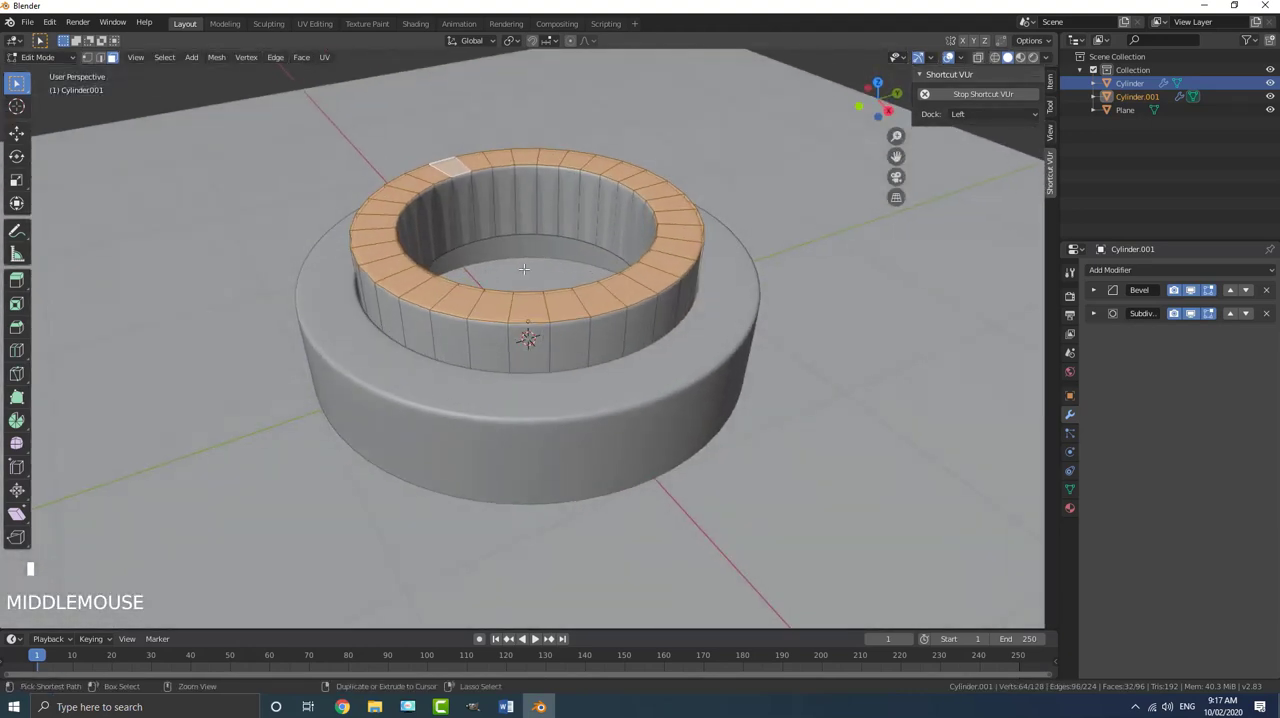
key(ctrl+i)
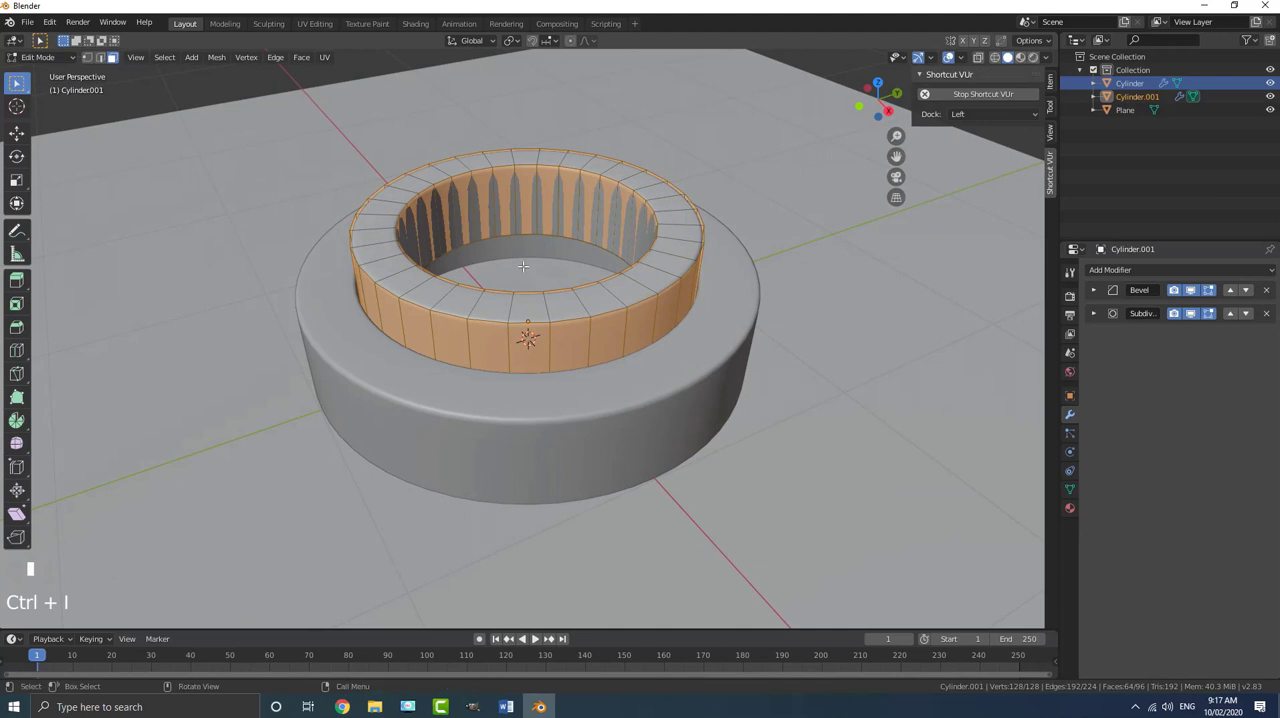
key(x)
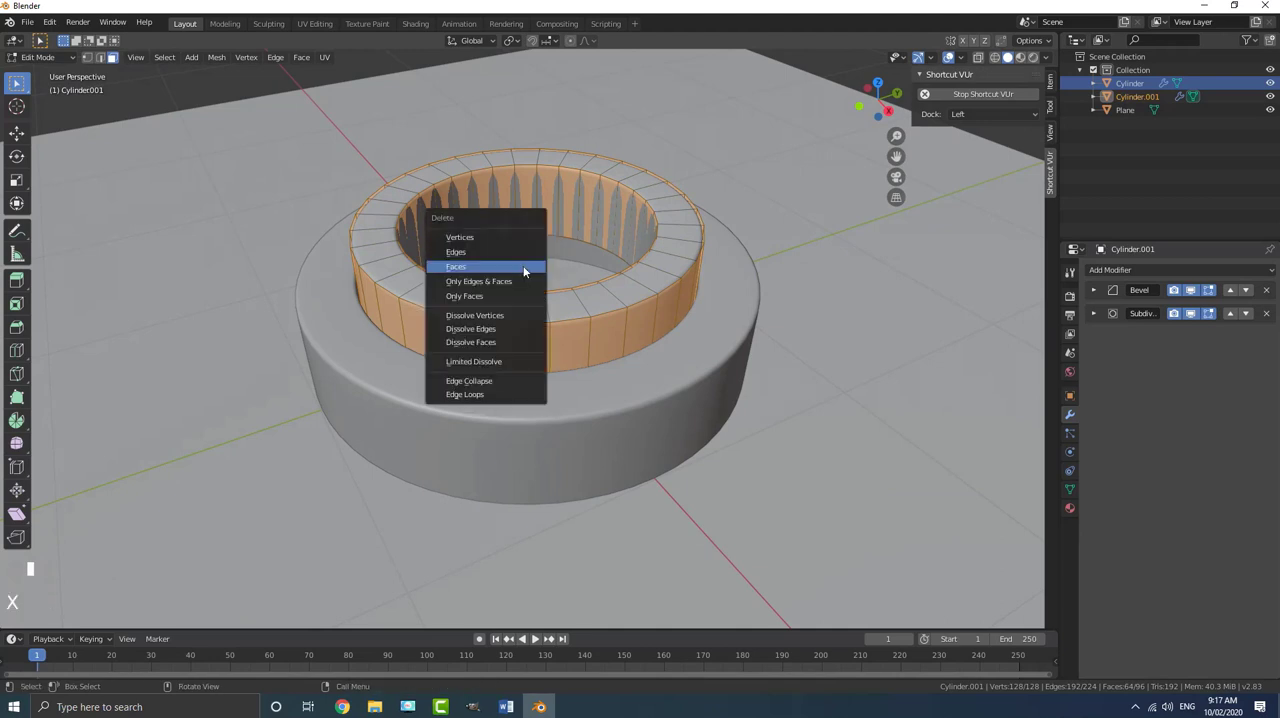
click(453, 269)
middle_drag(453, 269, 539, 217)
- Fill the hole in the flat top loop with a face from its inner edge loop
key(a)
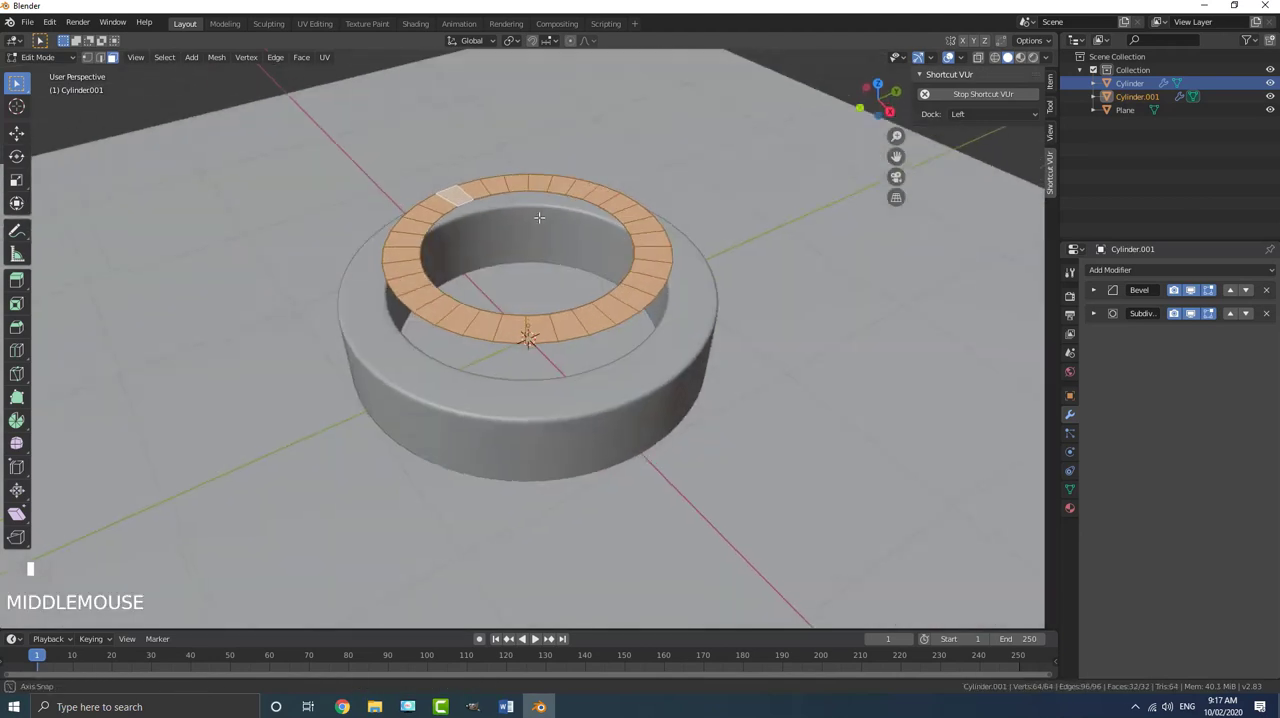
click(100, 57)
key(alt+a)
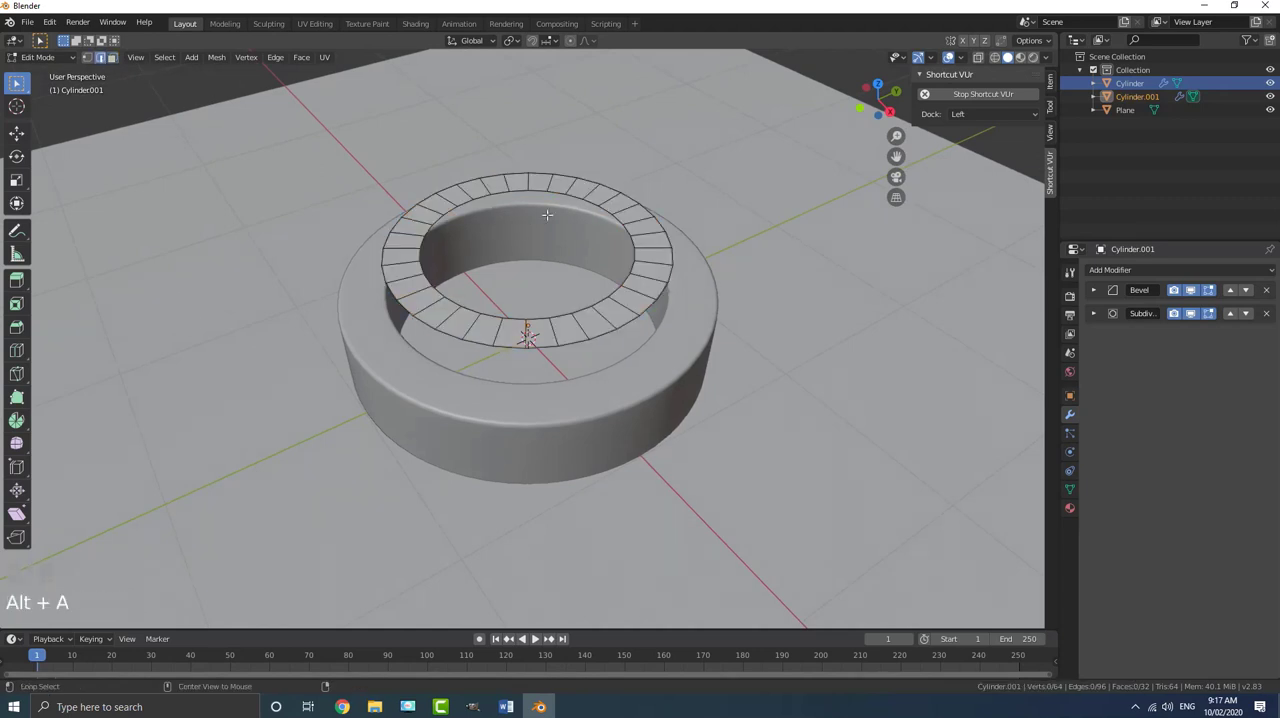
alt+shift+click(521, 193)
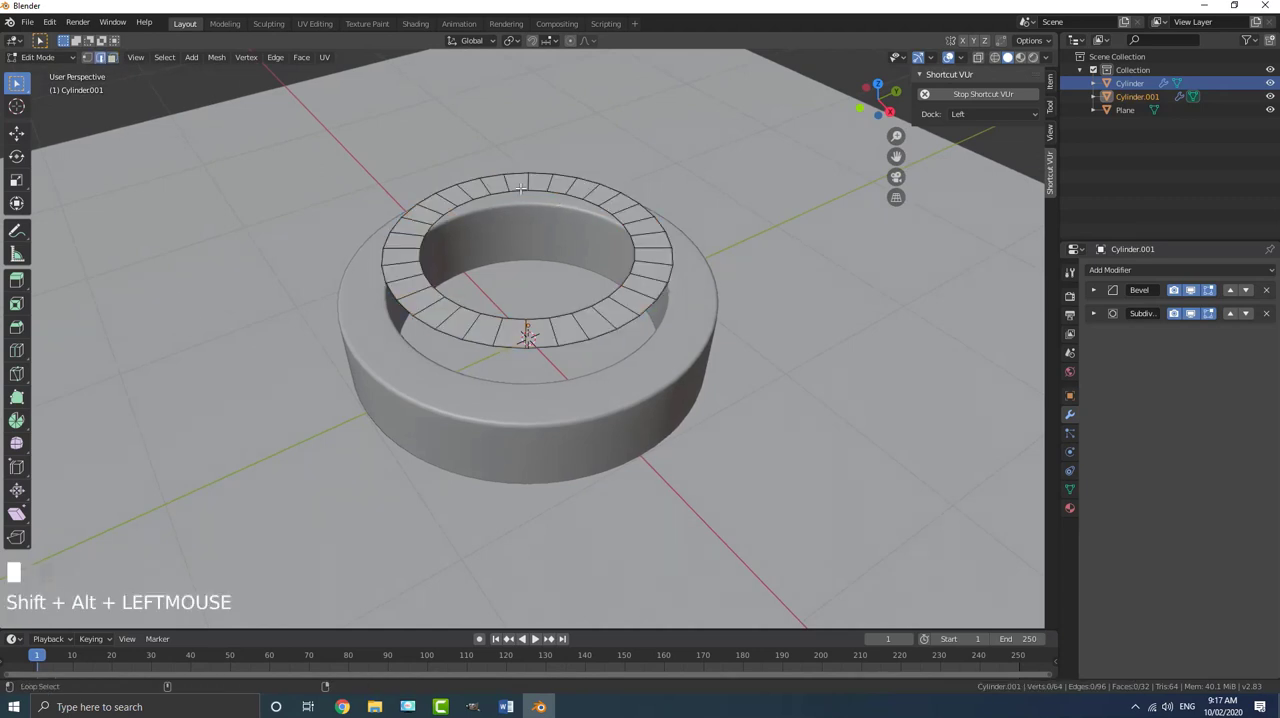
scroll(622, 273, up, 3)
key(f)
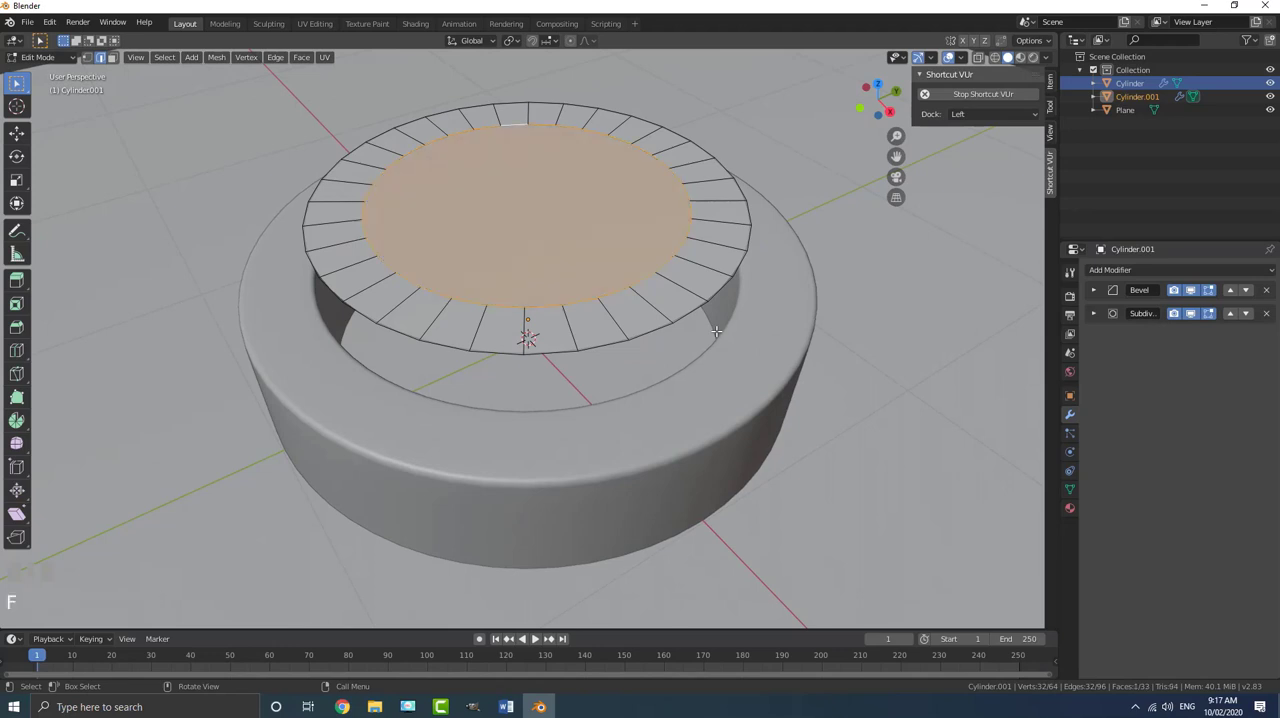
scroll(717, 334, down, 4)
middle_drag(717, 334, 646, 327)
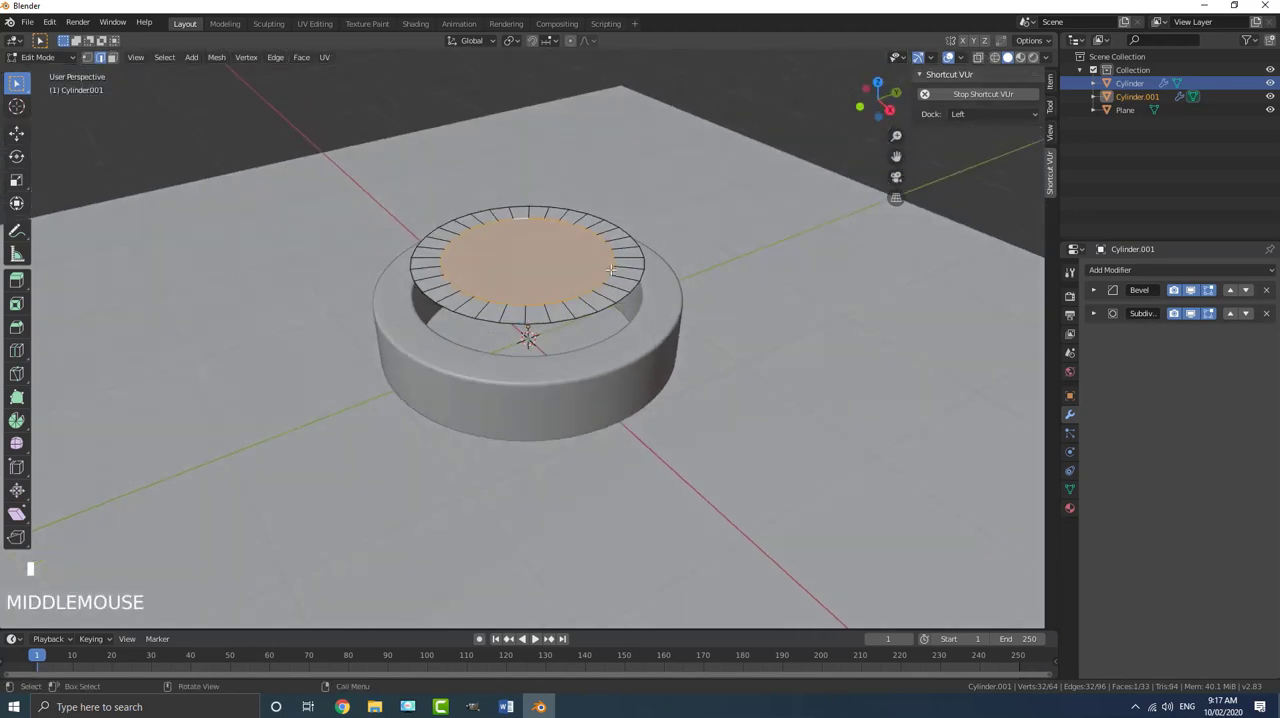
- Select the whole filled disc and extrude it upward along its local Z by about 0.49 m to form the button body
key(a)
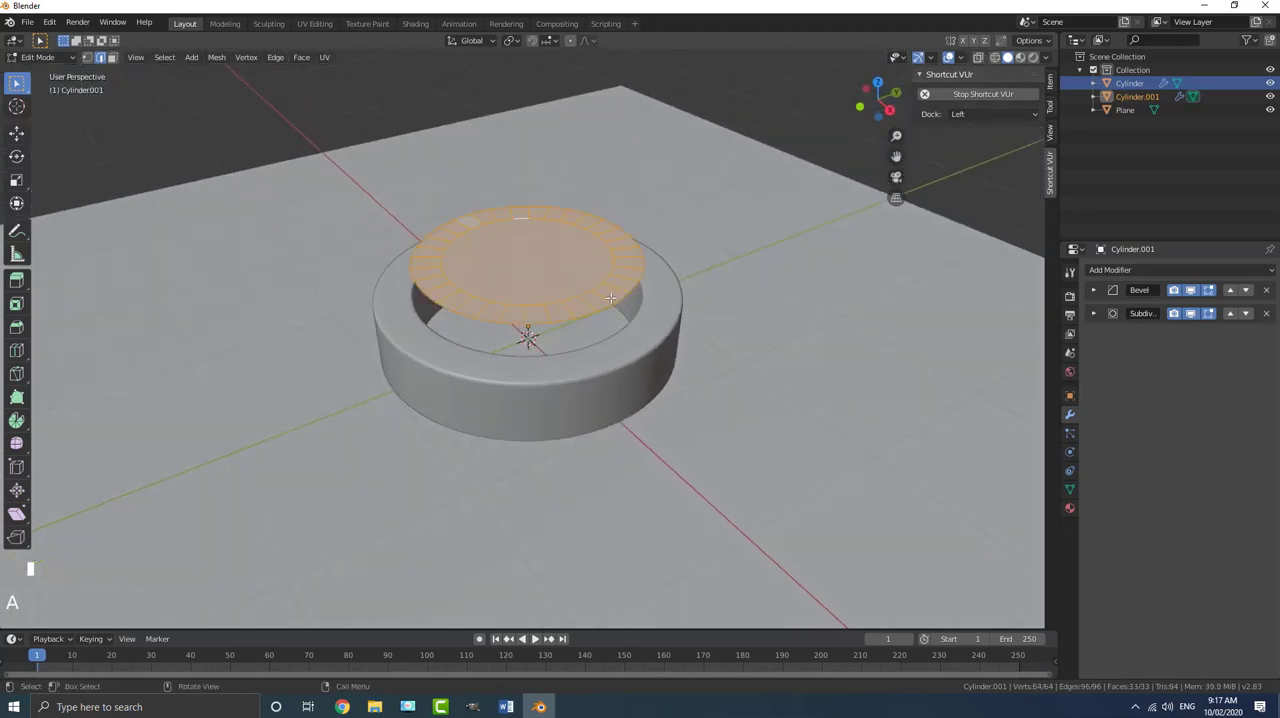
key(e)
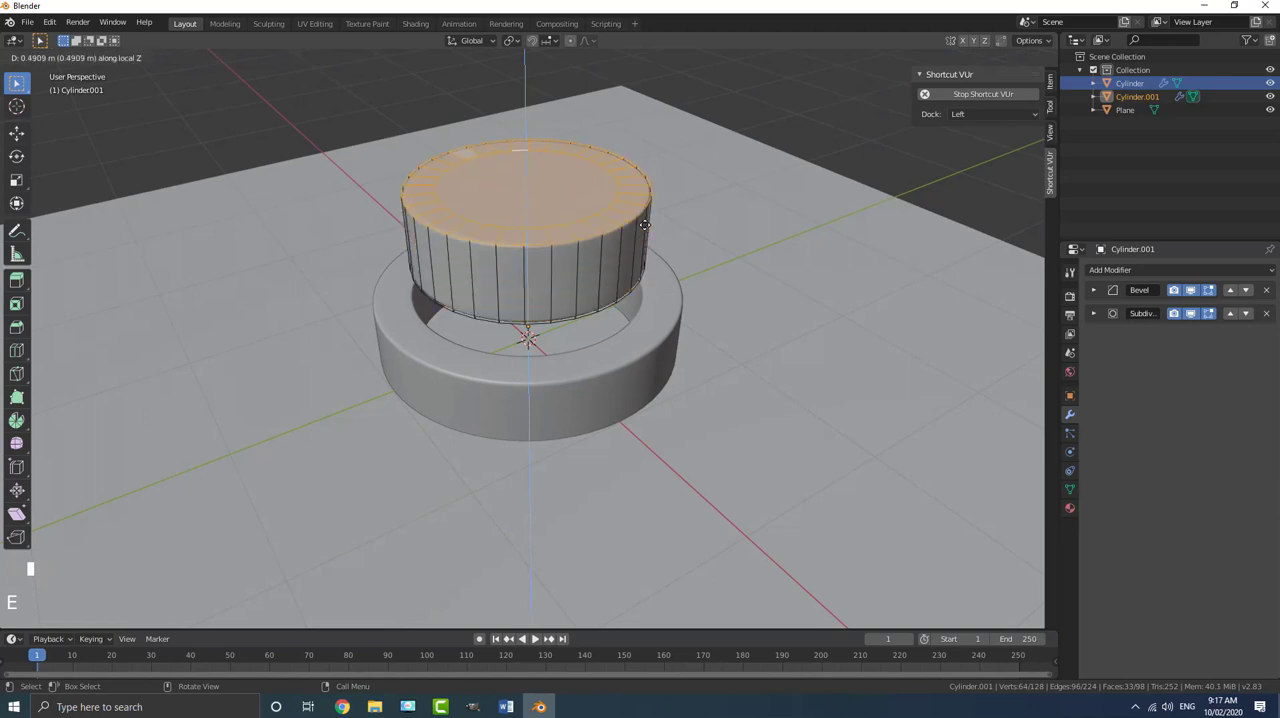
click(645, 225)
middle_drag(645, 225, 640, 300)
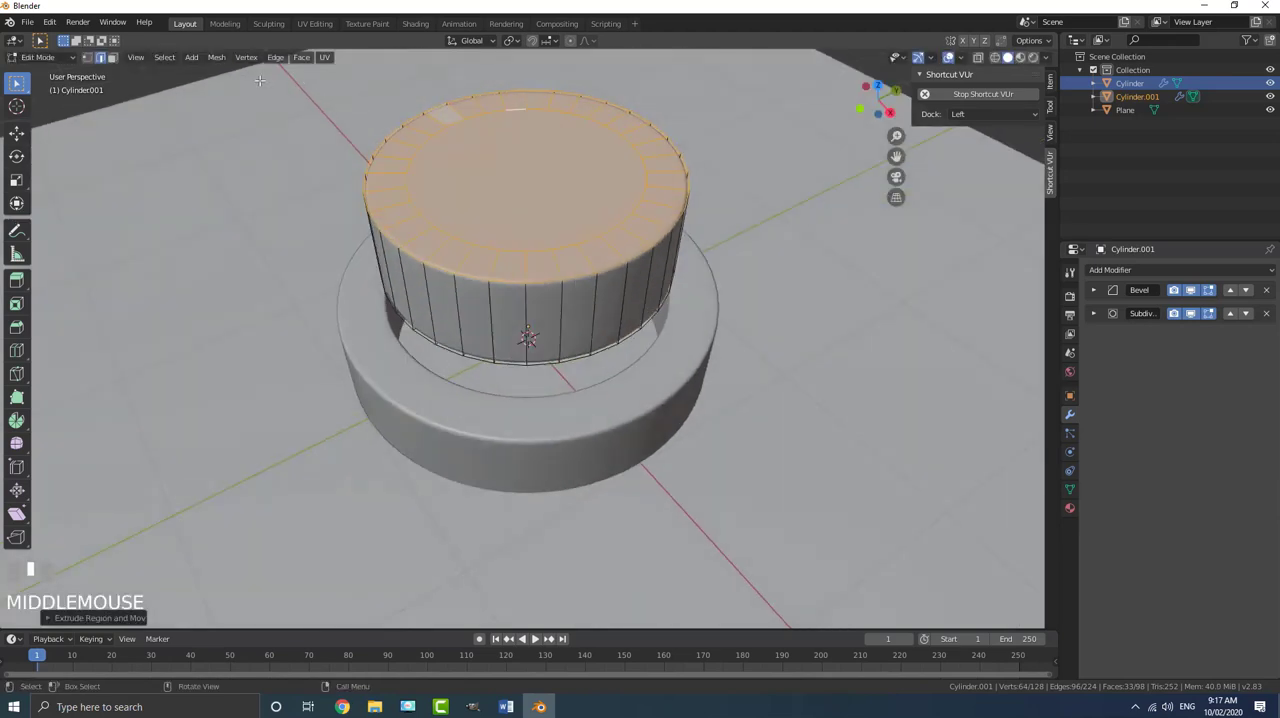
- Scale down the central face on top of the button in face select mode and return to Object Mode
click(113, 60)
click(561, 206)
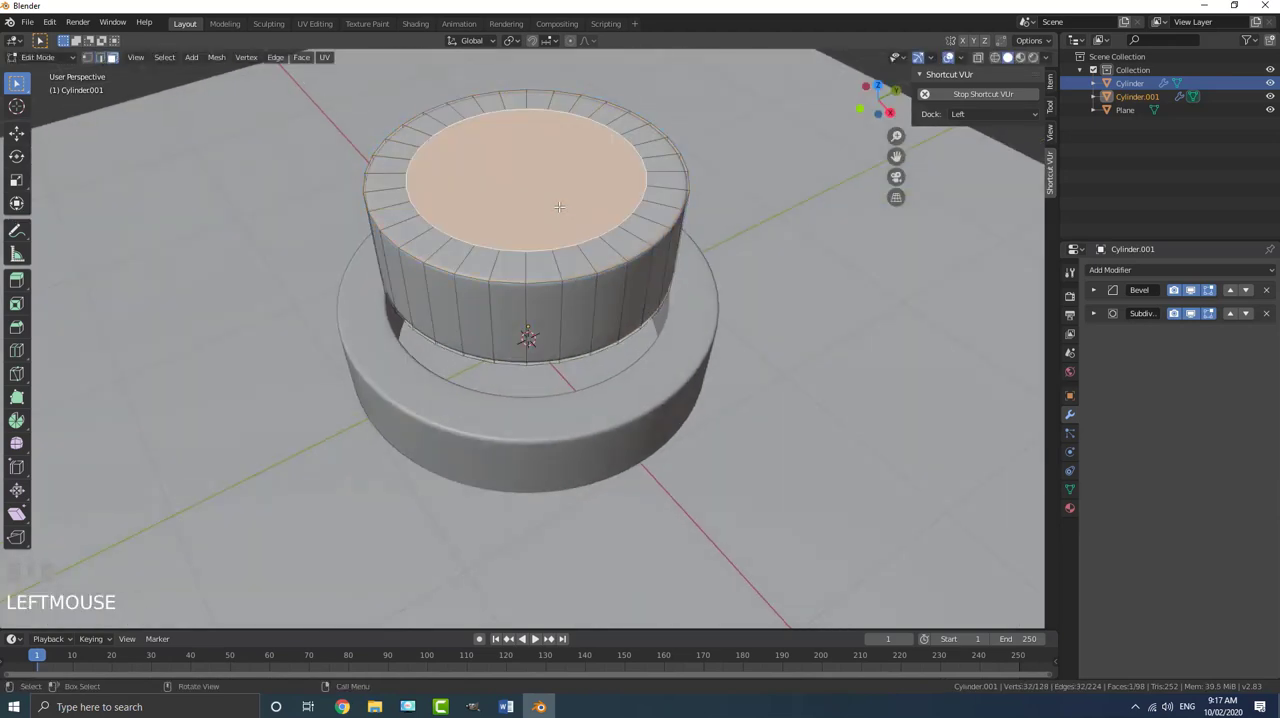
scroll(580, 235, down, 4)
middle_drag(598, 274, 602, 263)
scroll(605, 267, up, 2)
key(s)
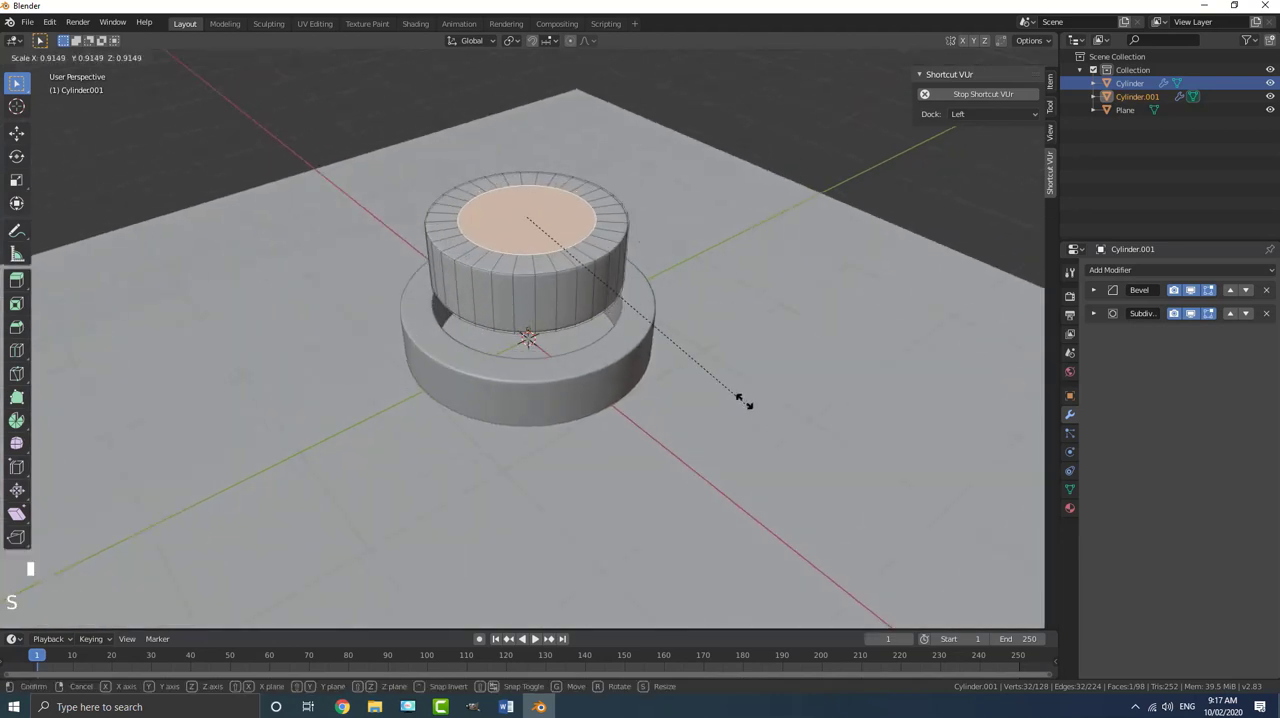
click(674, 352)
middle_drag(674, 352, 576, 297)
key(Tab)
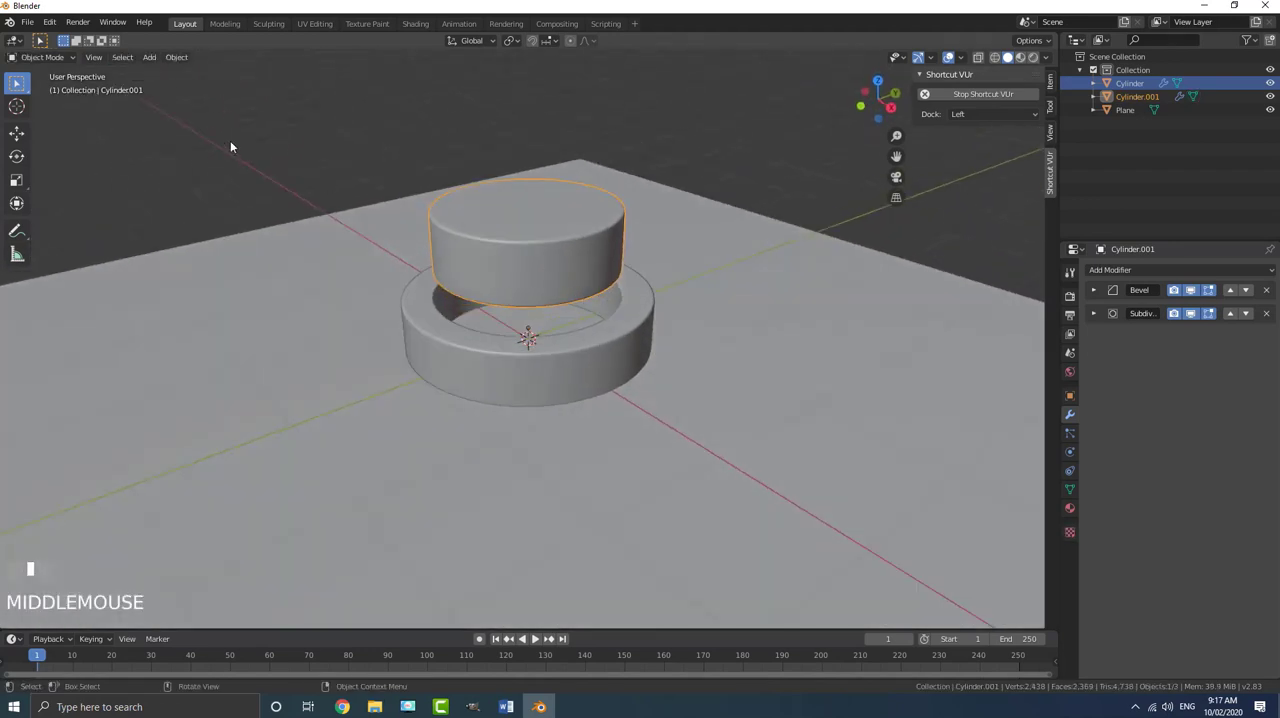
- Set the button's origin with the Origin to Geometry option
key(F3)
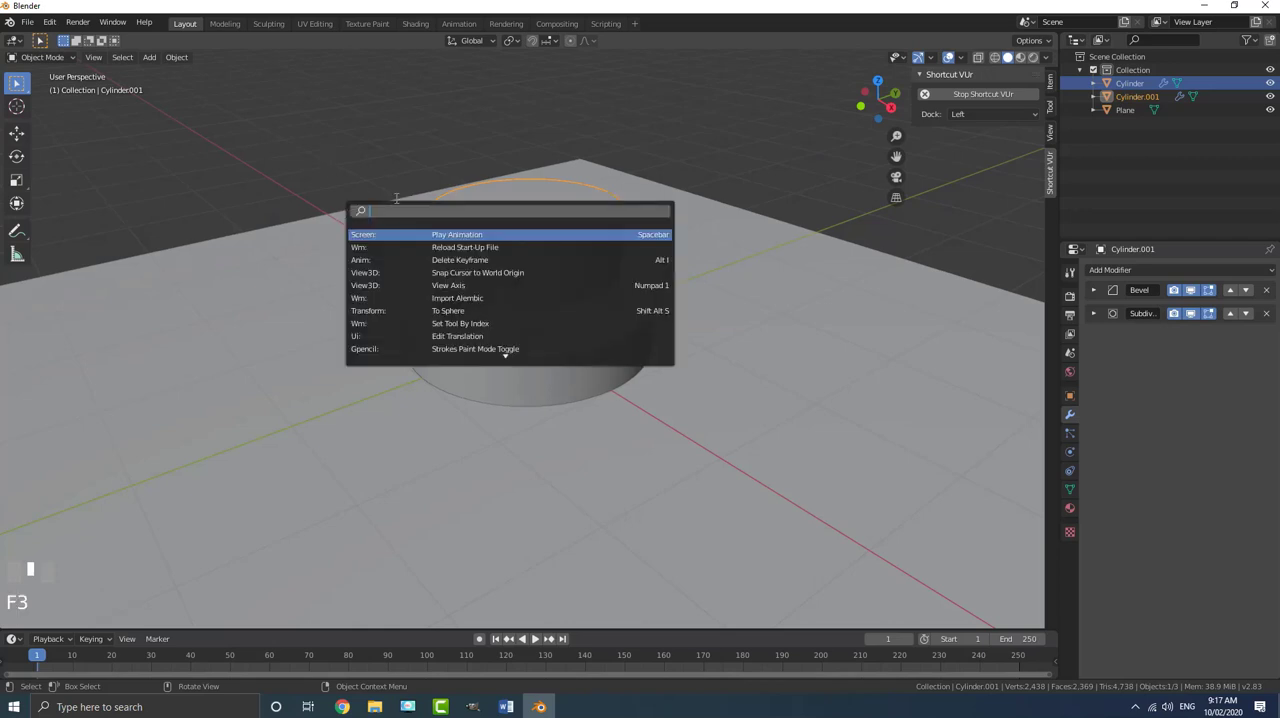
text(SET)
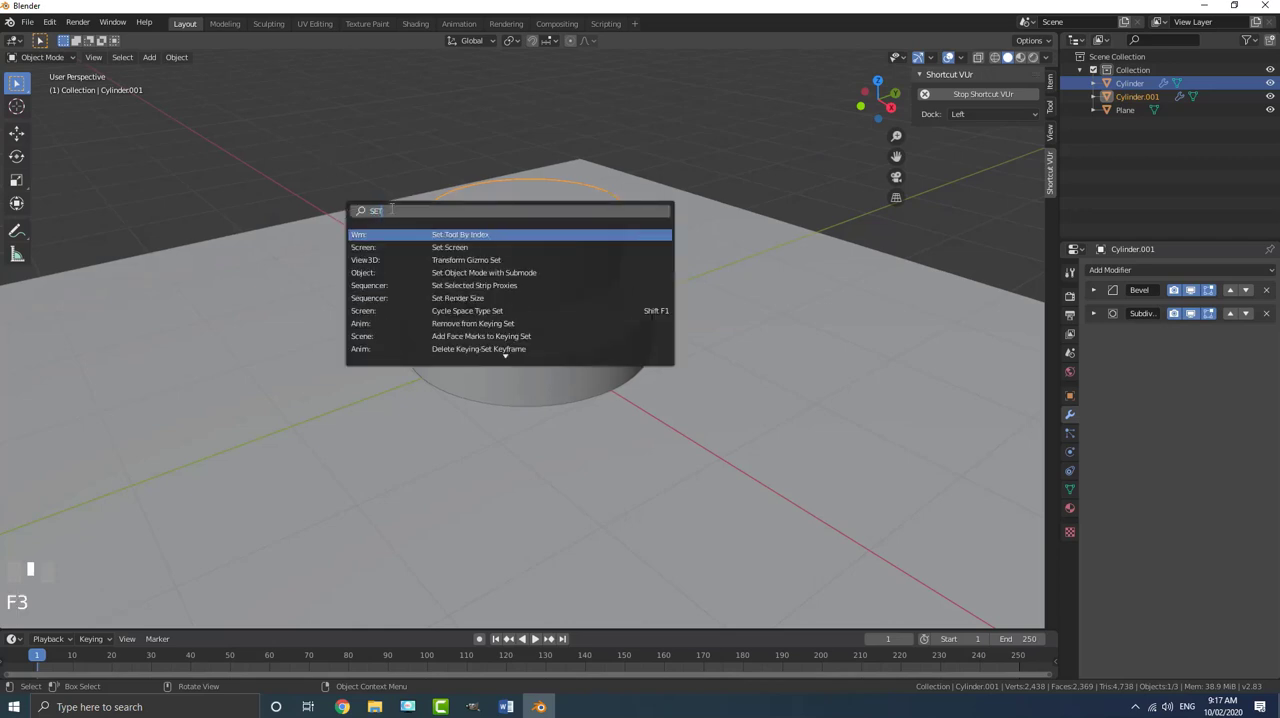
text(ORI)
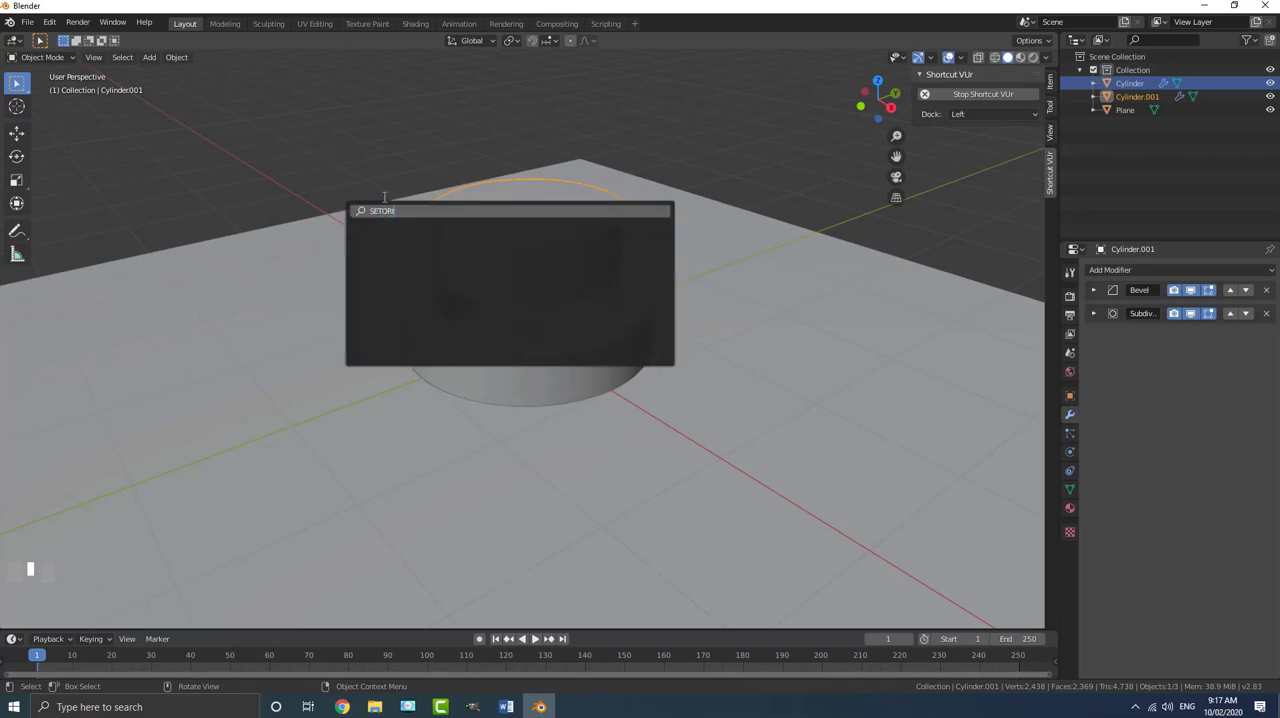
key(BackSpace)
key(BackSpace)
key(BackSpace)
text(OR)
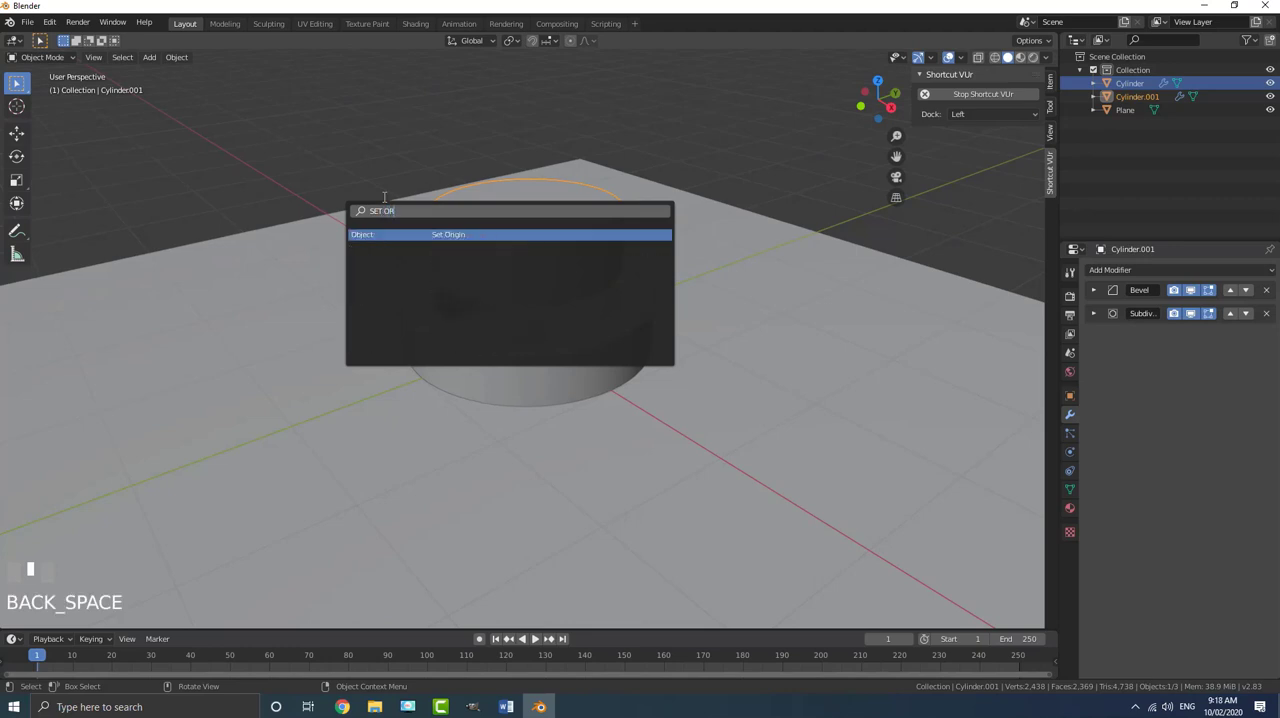
click(444, 236)
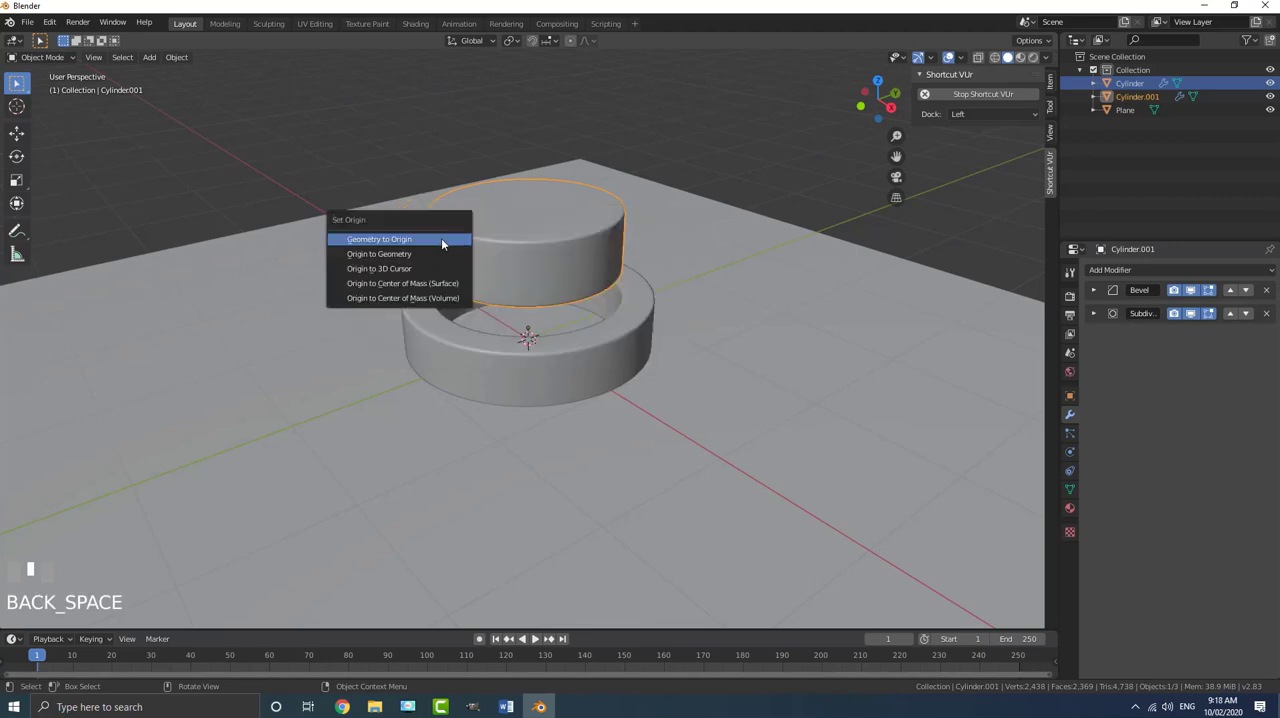
click(385, 255)
- In front view, lower the button along Z by about 0.47 m so it sits partly inside the base ring
middle_drag(387, 256, 547, 234)
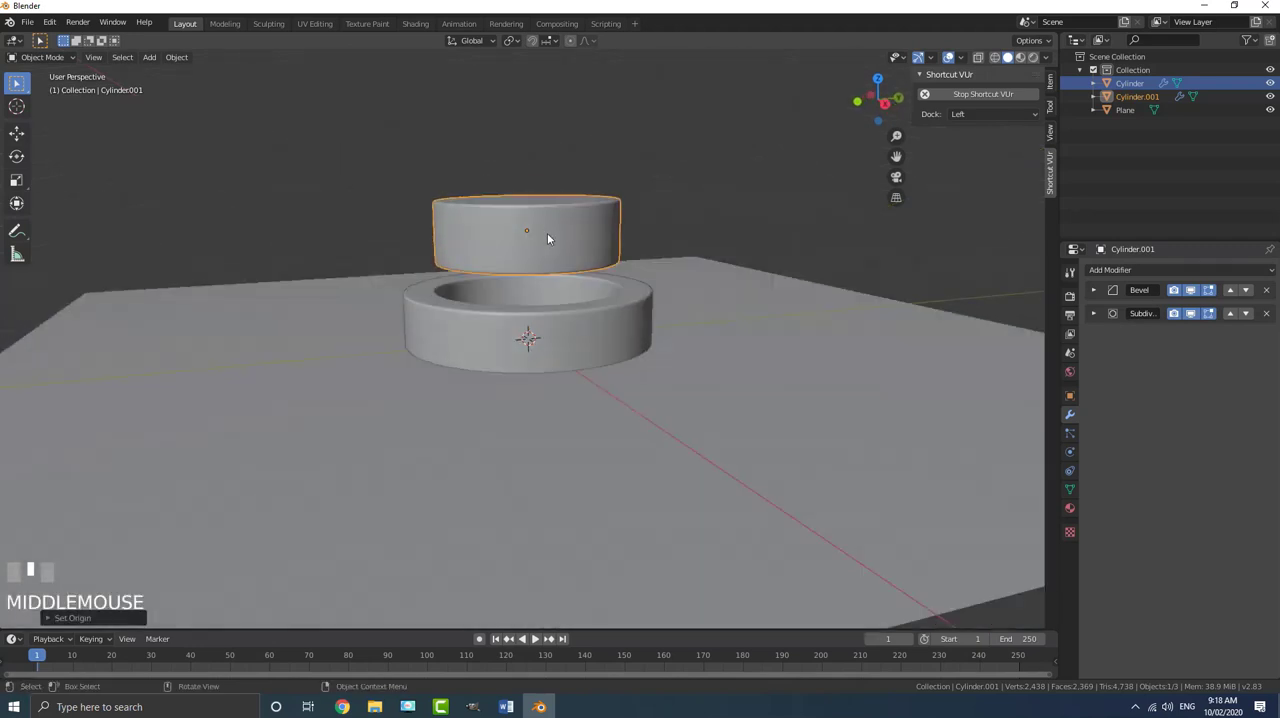
scroll(556, 205, up, 2)
middle_drag(565, 181, 506, 201)
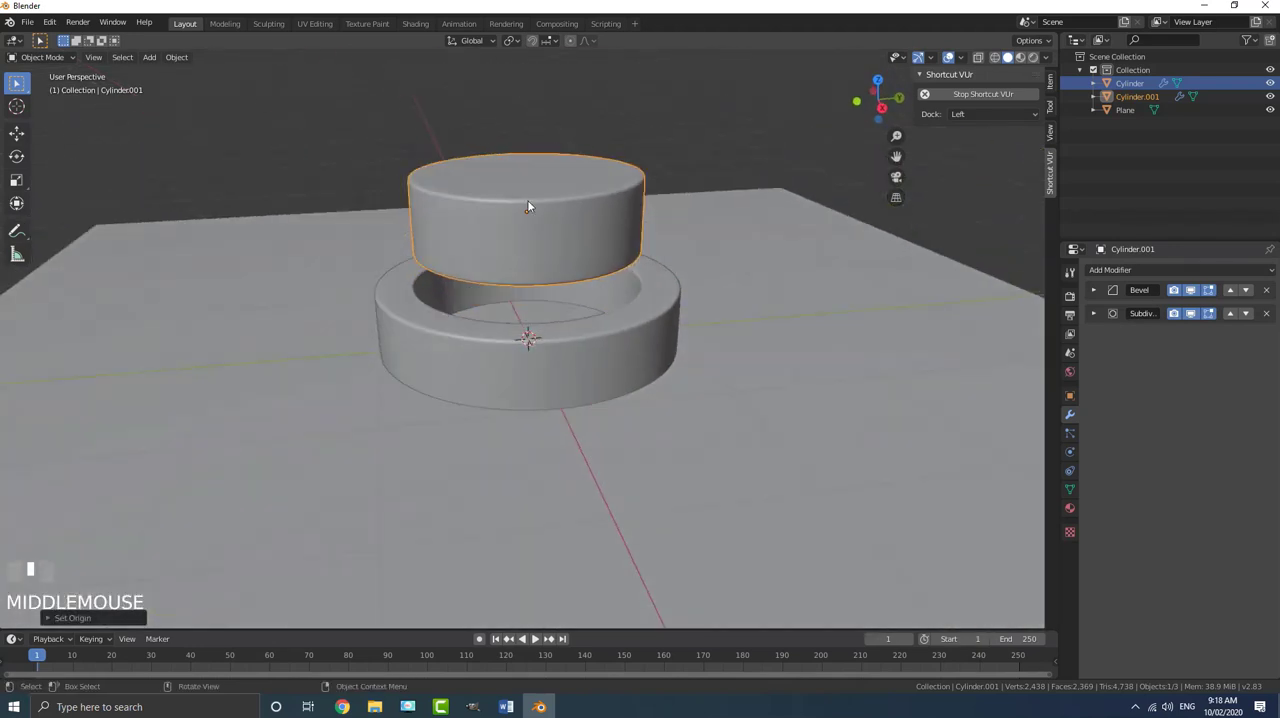
key(KP_1)
scroll(562, 197, up, 1)
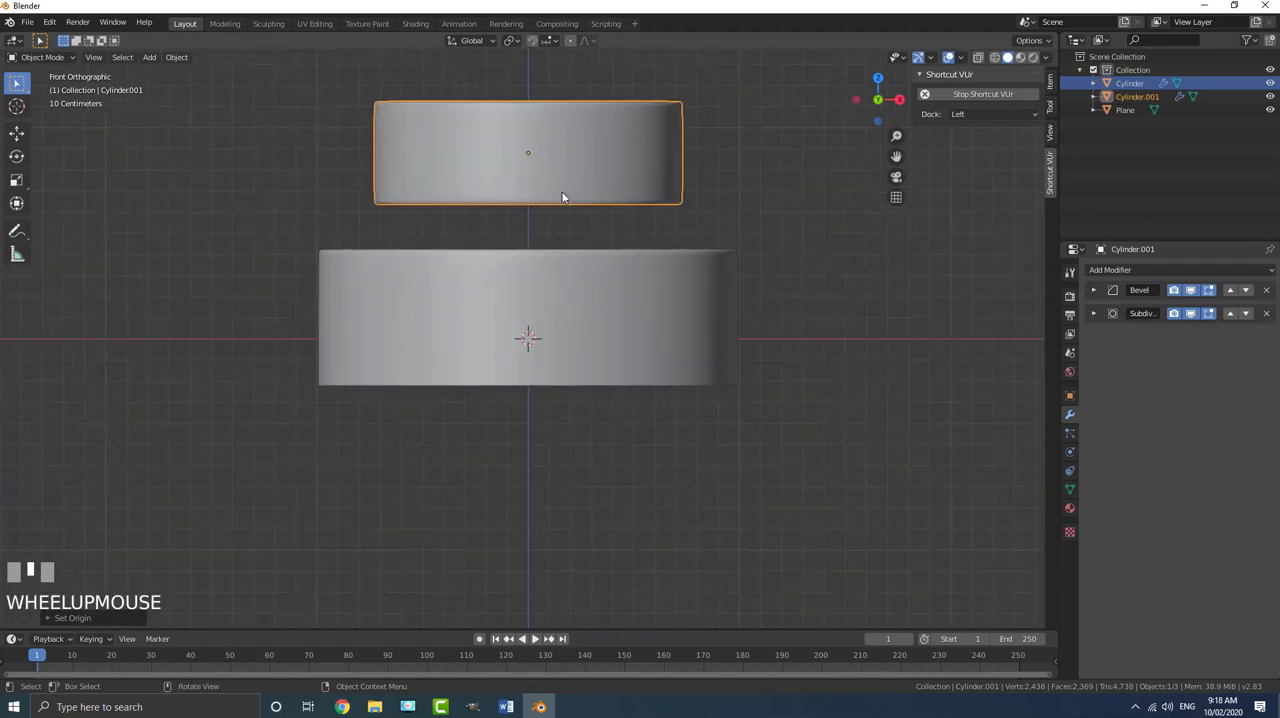
key(g)
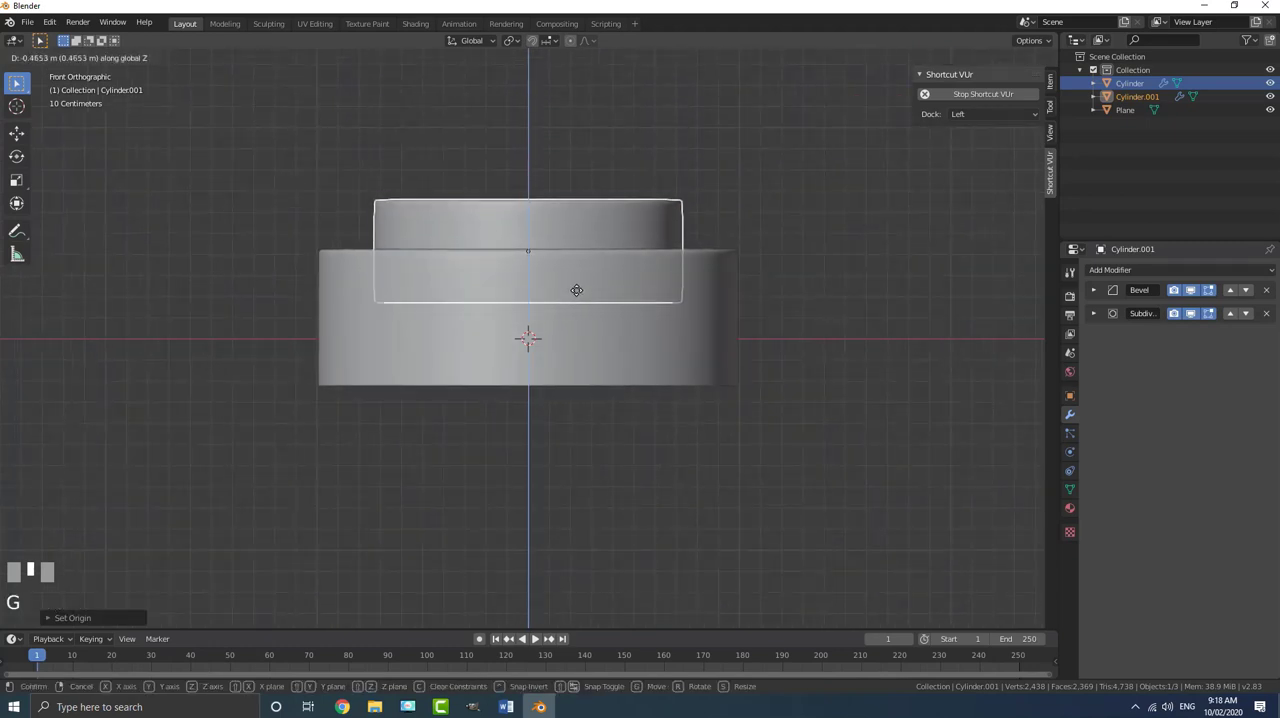
click(576, 290)
- Duplicate the button straight up along Z and scale the copy down to make a smaller piston head above it
scroll(564, 258, up, 5)
scroll(498, 153, down, 6)
middle_drag(476, 166, 532, 226)
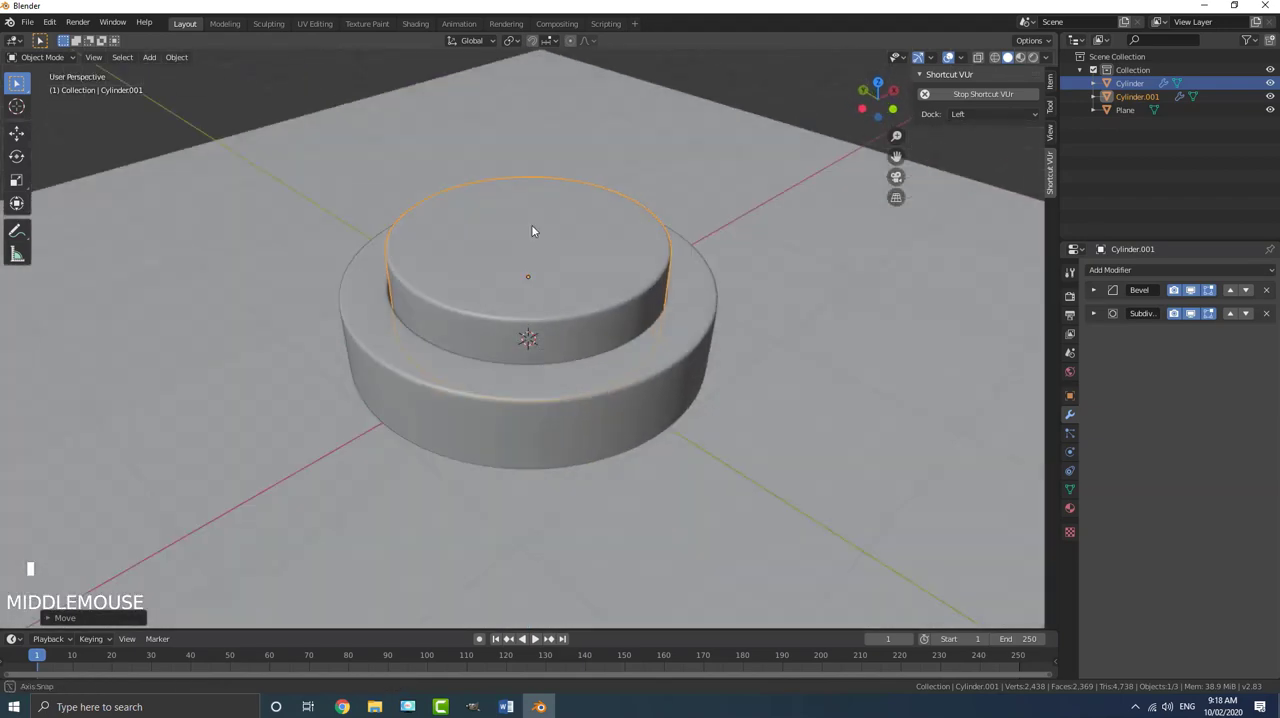
scroll(532, 231, down, 4)
middle_drag(574, 266, 564, 295)
scroll(571, 257, up, 3)
click(553, 276)
key(shift+d)
key(z)
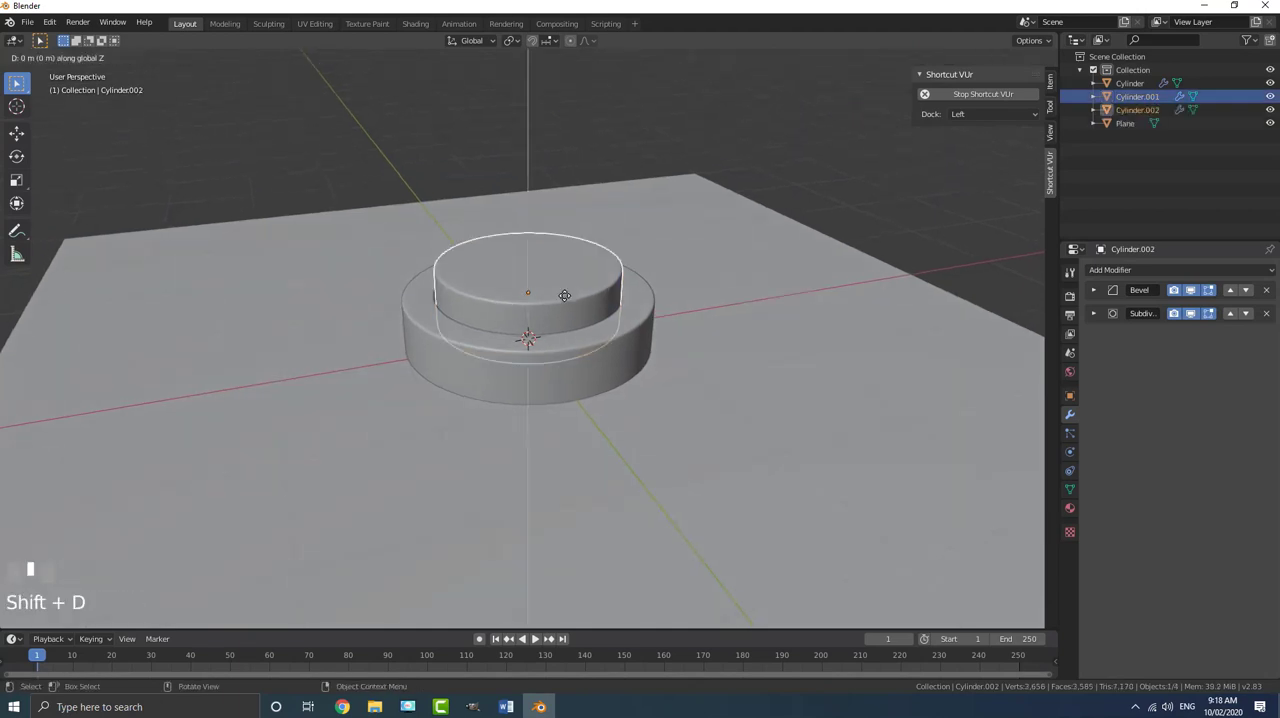
click(564, 195)
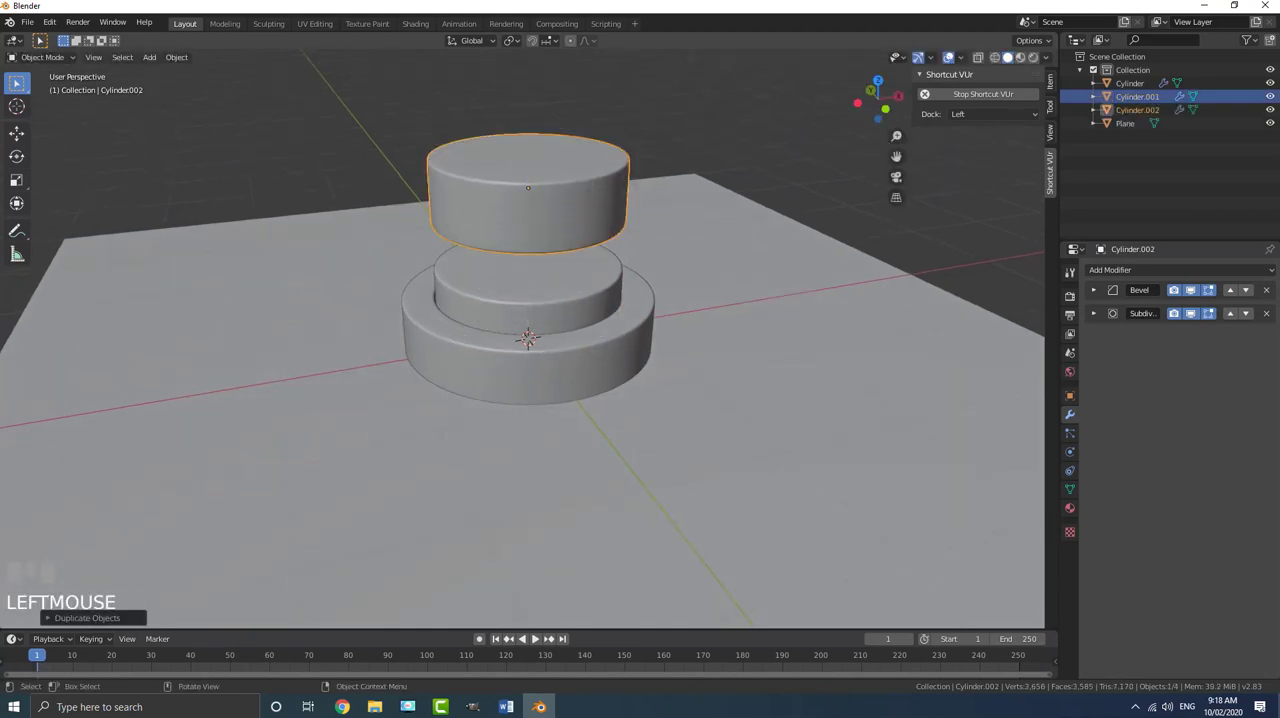
key(s)
click(677, 282)
- Extrude the piston head's central top face upward into a long rod and return to Object Mode
shift+middle_drag(537, 235, 528, 300)
scroll(531, 290, up, 1)
middle_drag(533, 278, 542, 288)
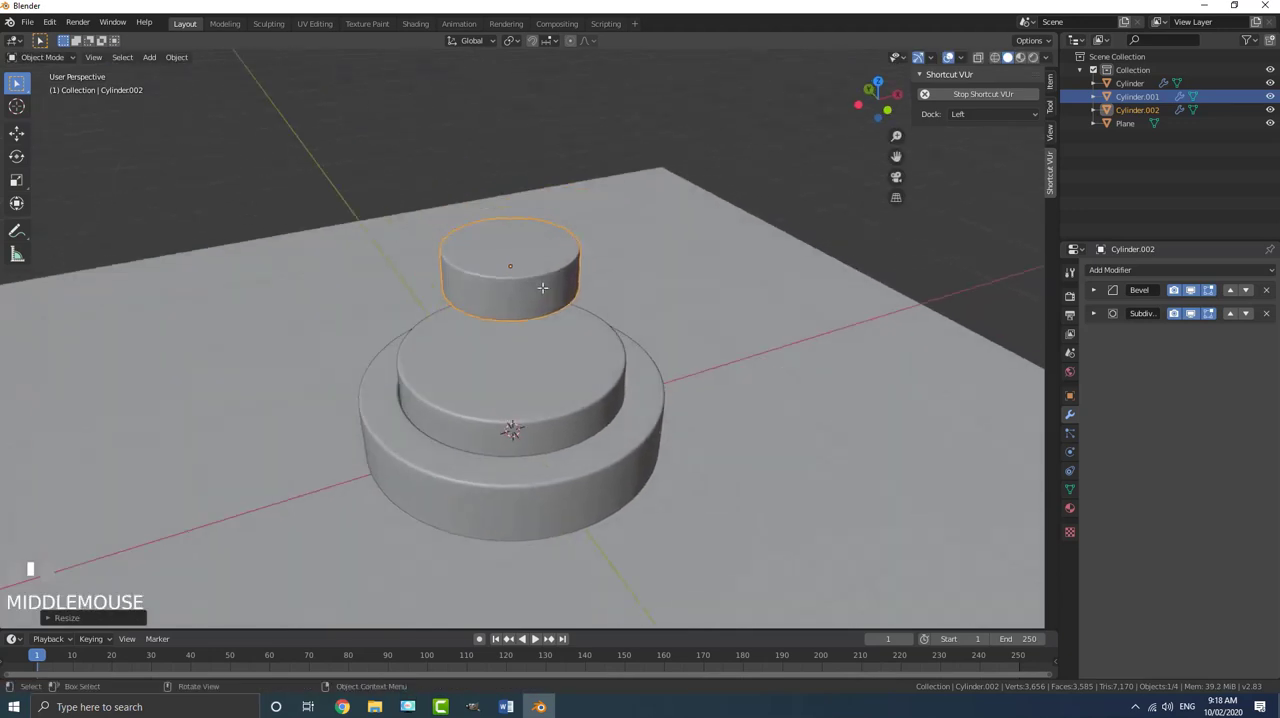
key(Tab)
scroll(493, 214, up, 4)
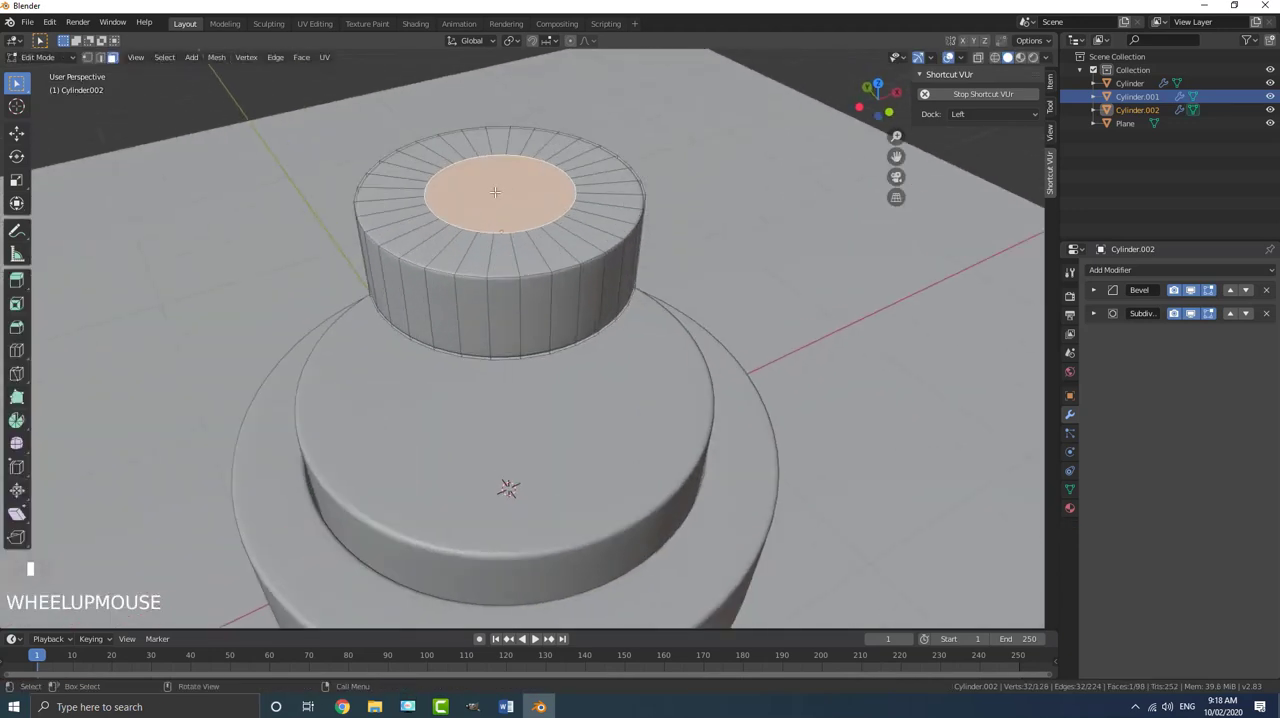
scroll(504, 205, down, 5)
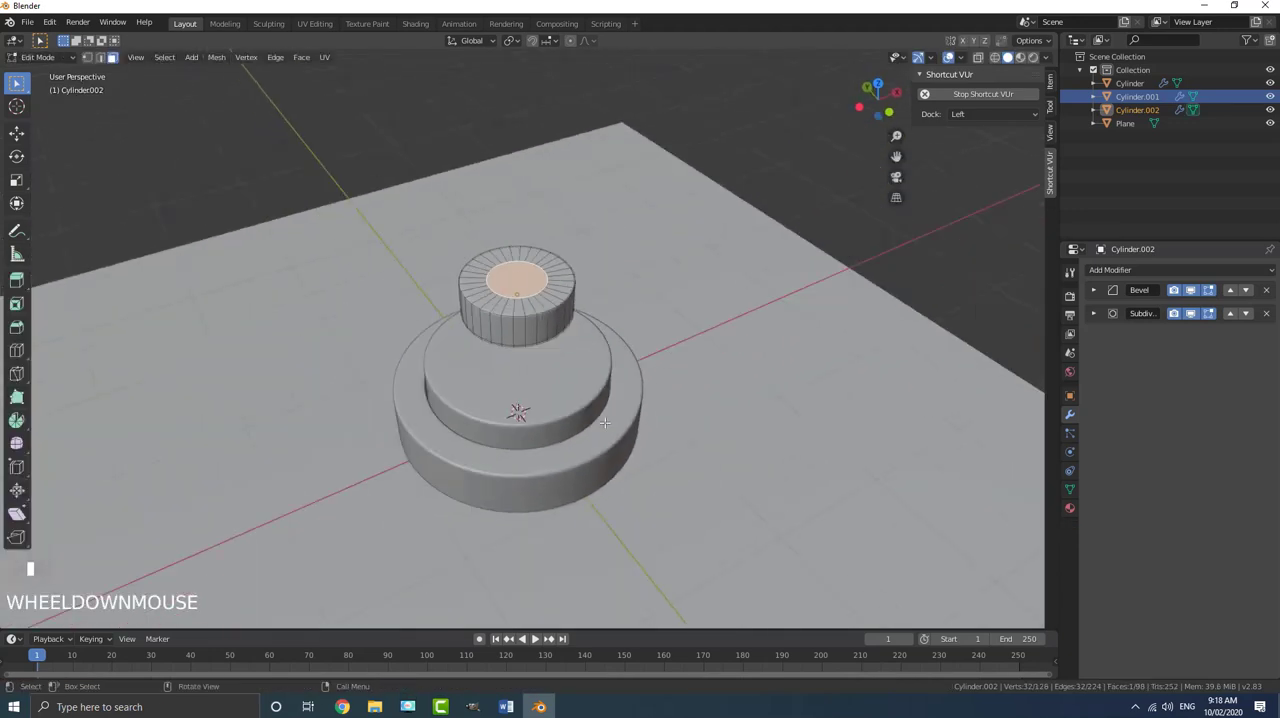
key(e)
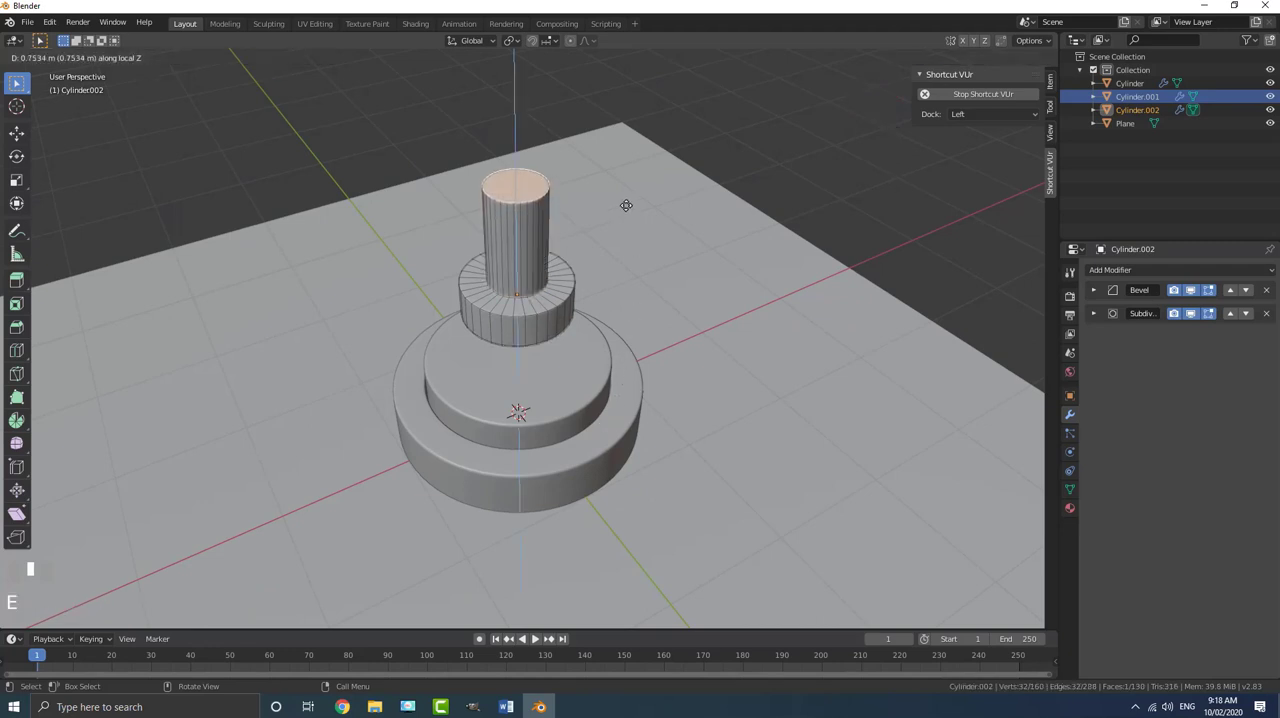
click(617, 112)
scroll(549, 322, down, 7)
key(Tab)
- Select all objects, apply the object transform to them, and clear the selection
mouse_move(558, 345)
middle_down()
mouse_move(558, 304)
mouse_move(517, 301)
mouse_move(528, 274)
mouse_move(546, 352)
middle_up()
scroll(558, 304, up, 6)
click(558, 304)
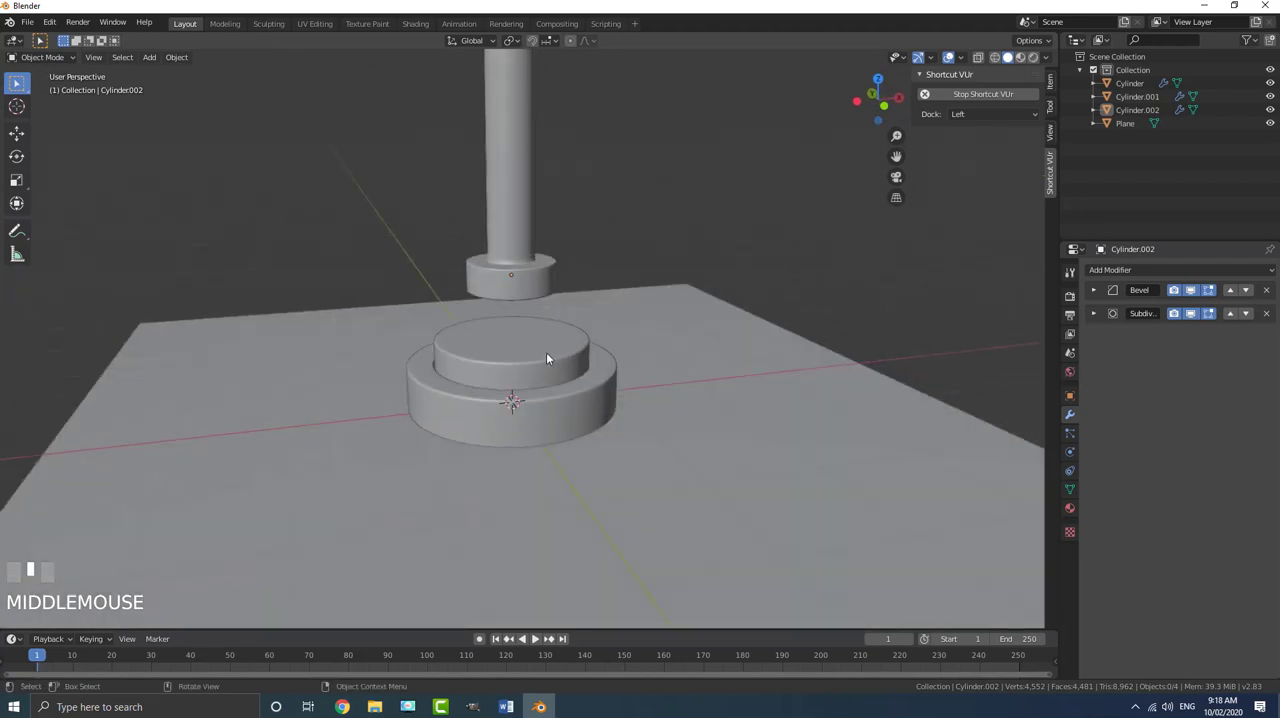
key(a)
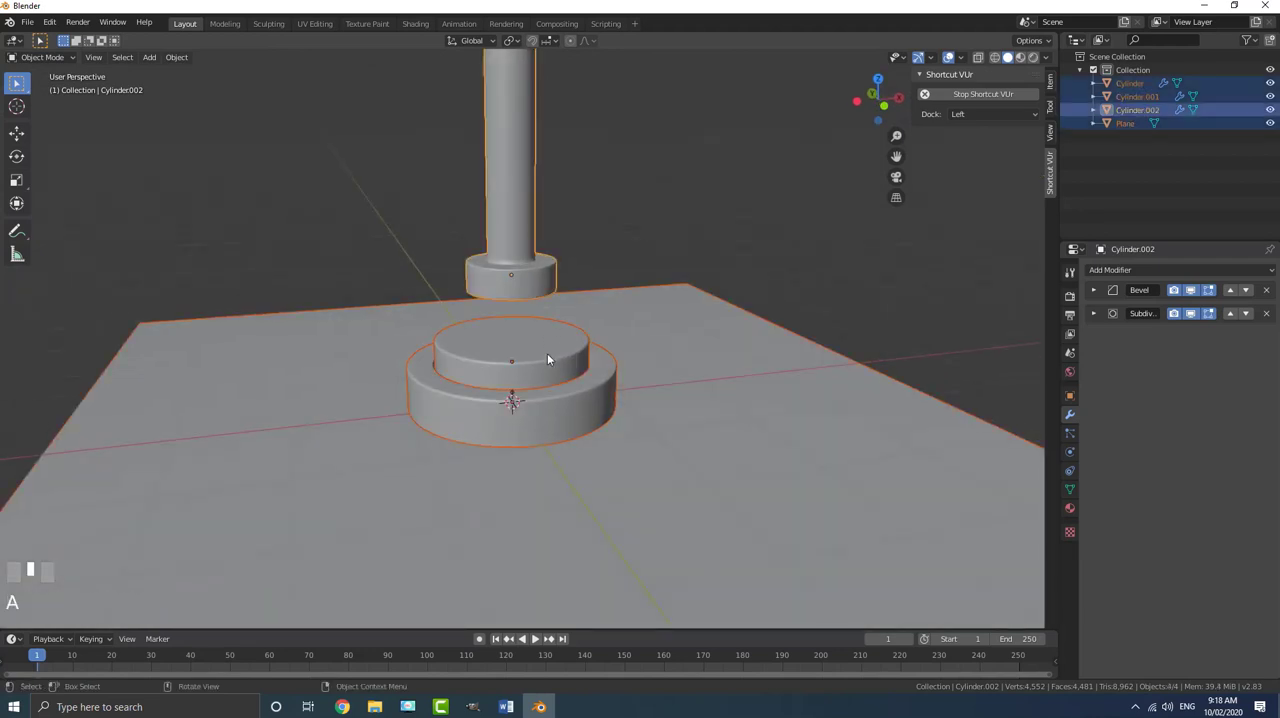
key(ctrl+a)
click(531, 355)
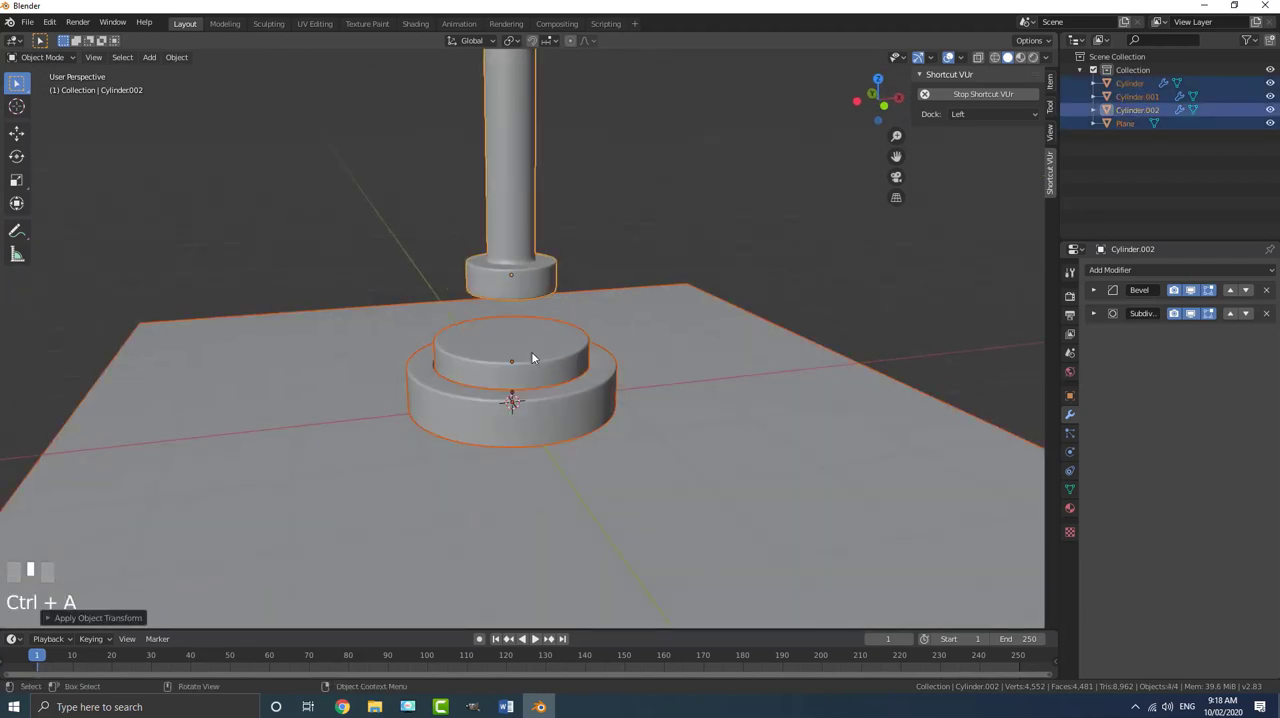
scroll(531, 351, down, 6)
key(alt+a)
- Switch to the front orthographic view and set the animation's end frame to 140
mouse_move(531, 351)
middle_down()
mouse_move(573, 350)
mouse_move(411, 351)
mouse_move(539, 357)
mouse_move(535, 341)
middle_up()
scroll(535, 341, up, 5)
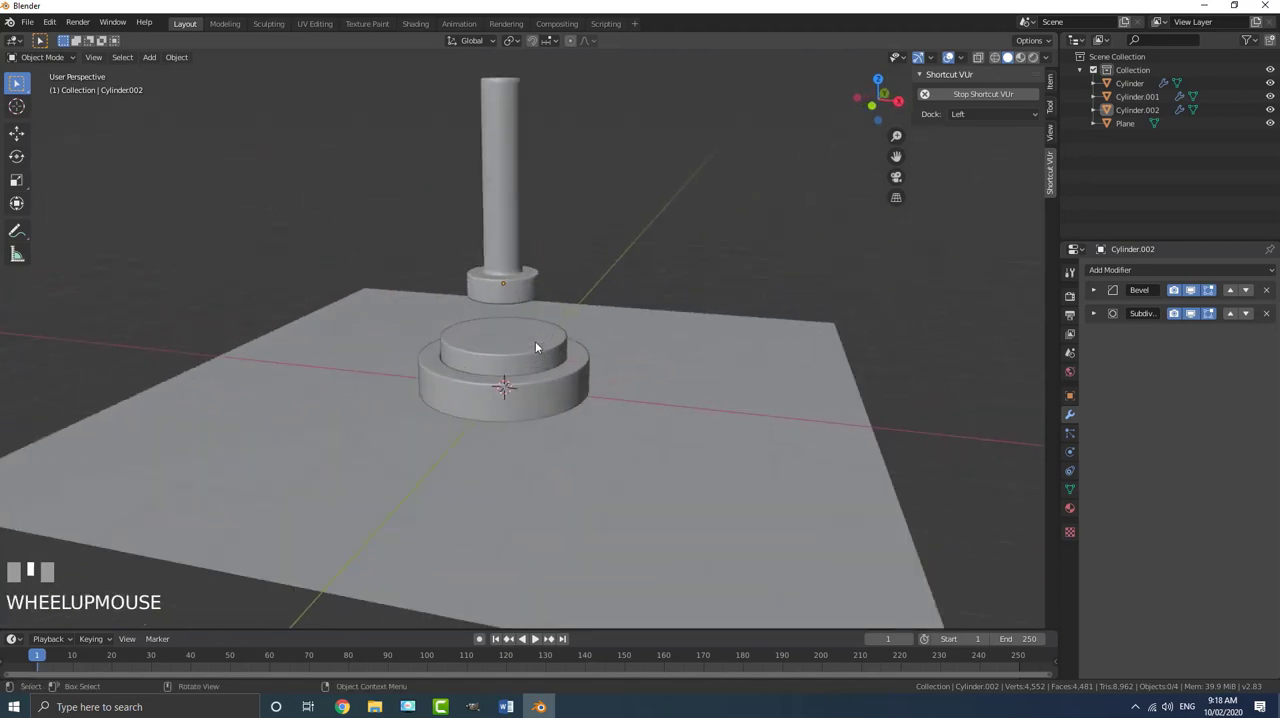
key(KP_1)
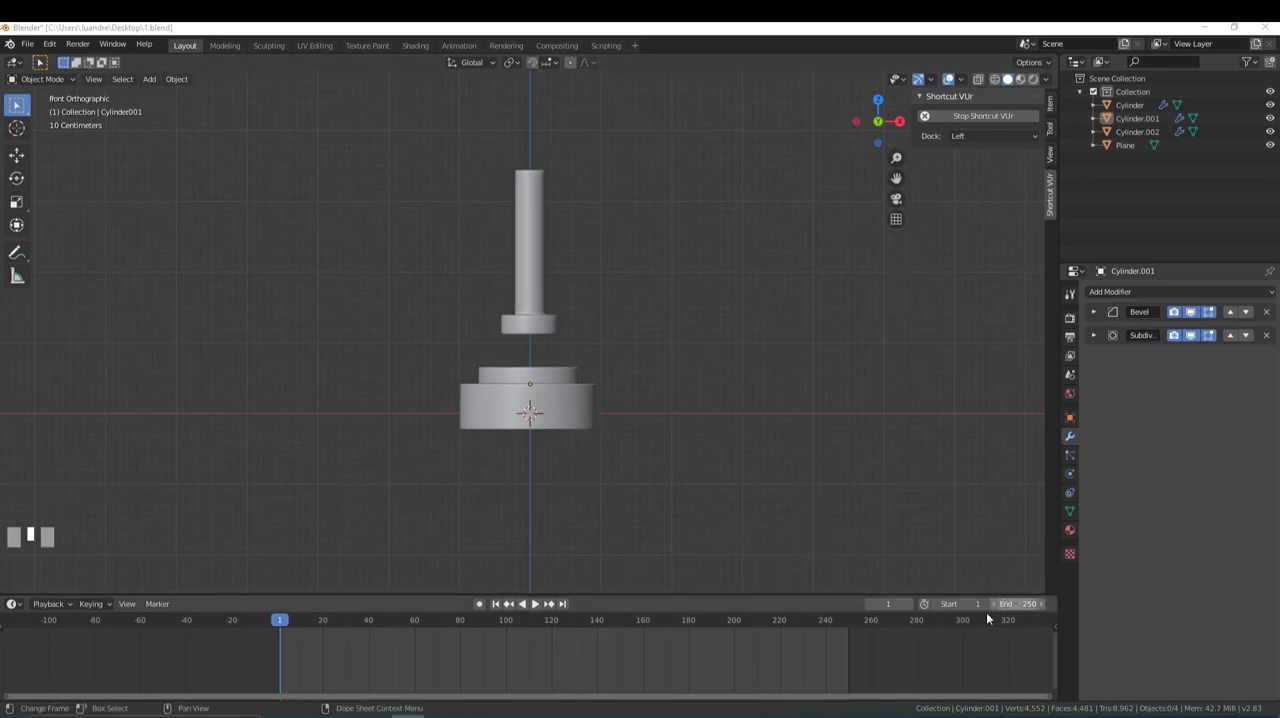
click(1017, 603)
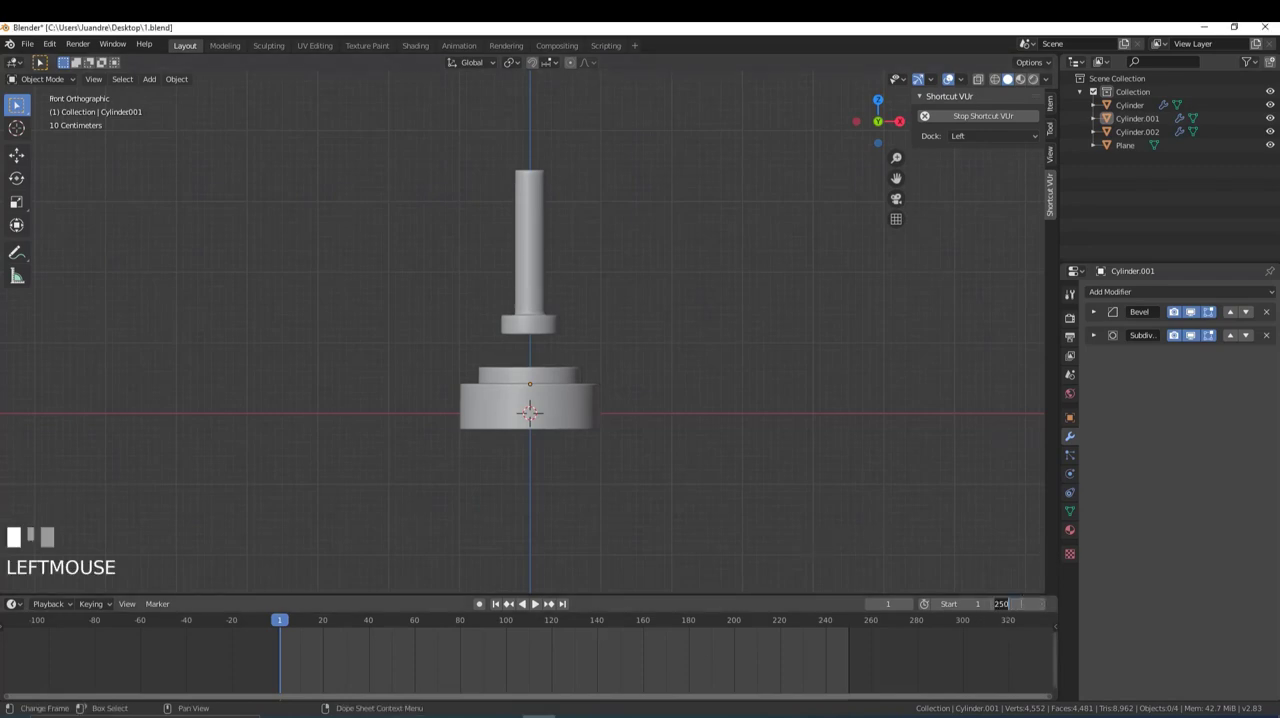
text(140)
key(Return)
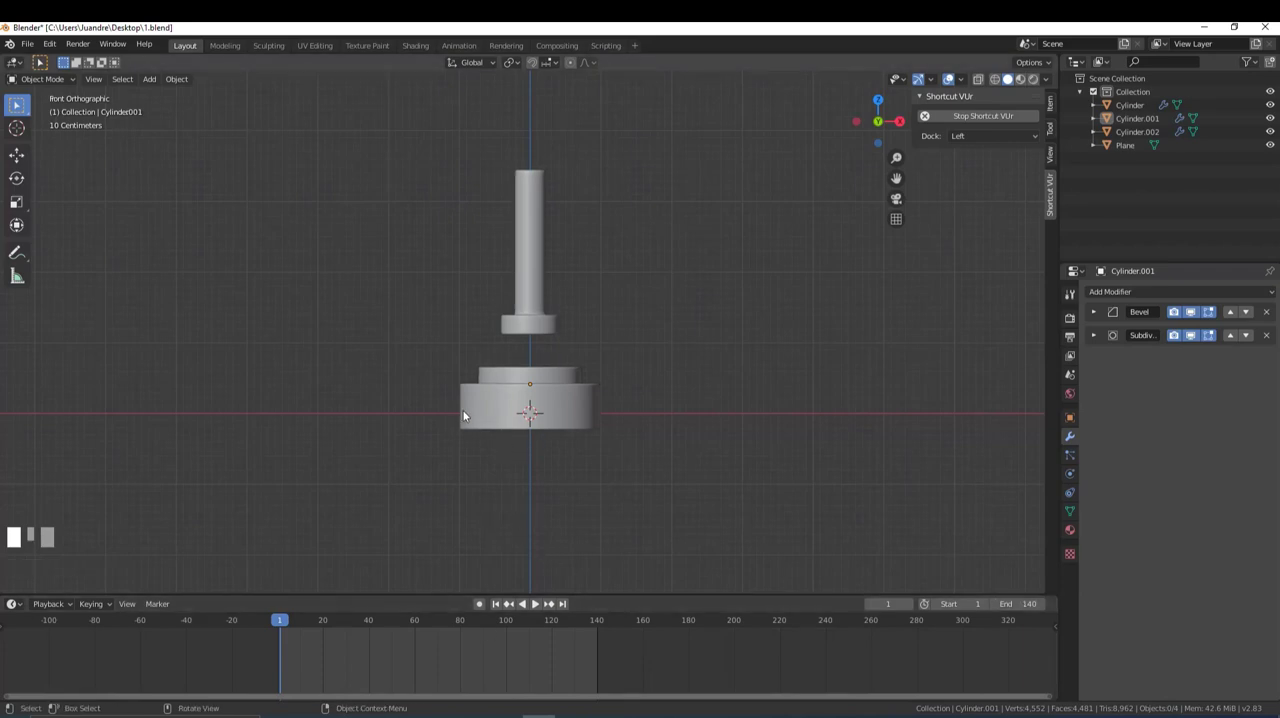
- Return the timeline to frame 1 and insert a Location keyframe on the piston there
key(space)
drag(310, 622, 279, 632)
scroll(540, 300, up, 4)
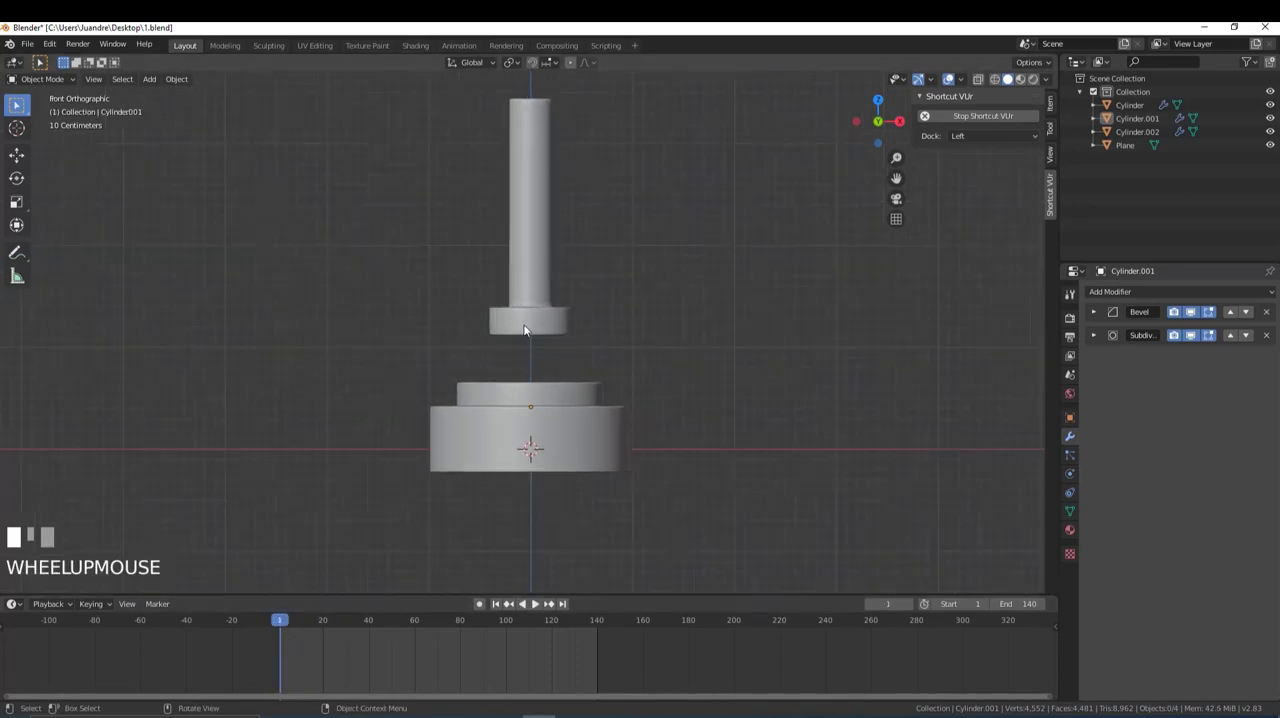
click(528, 296)
scroll(528, 296, down, 2)
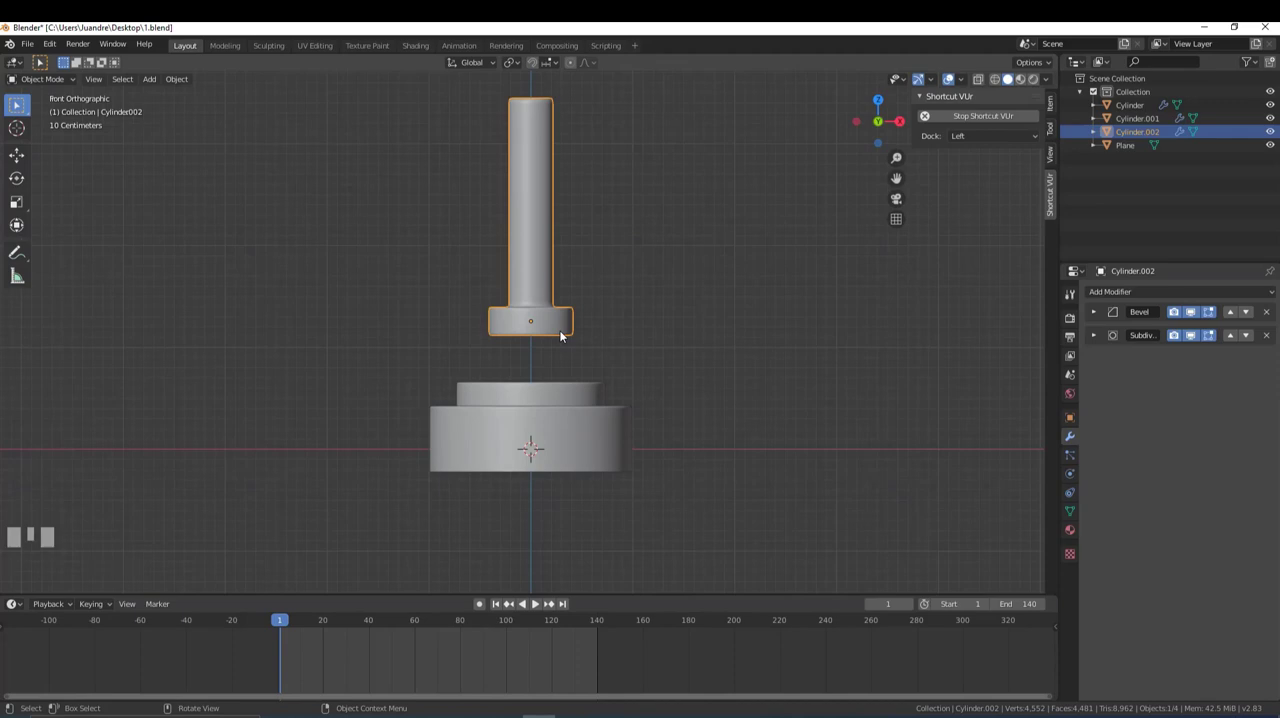
scroll(575, 305, up, 1)
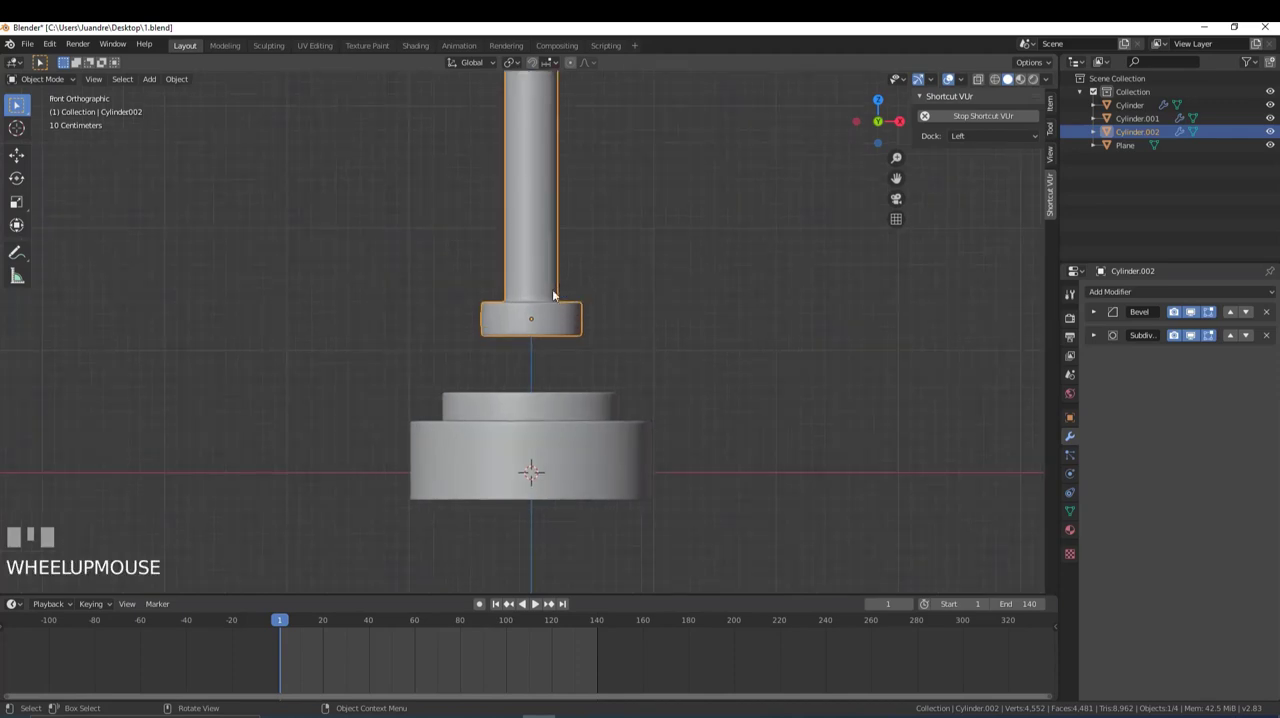
key(i)
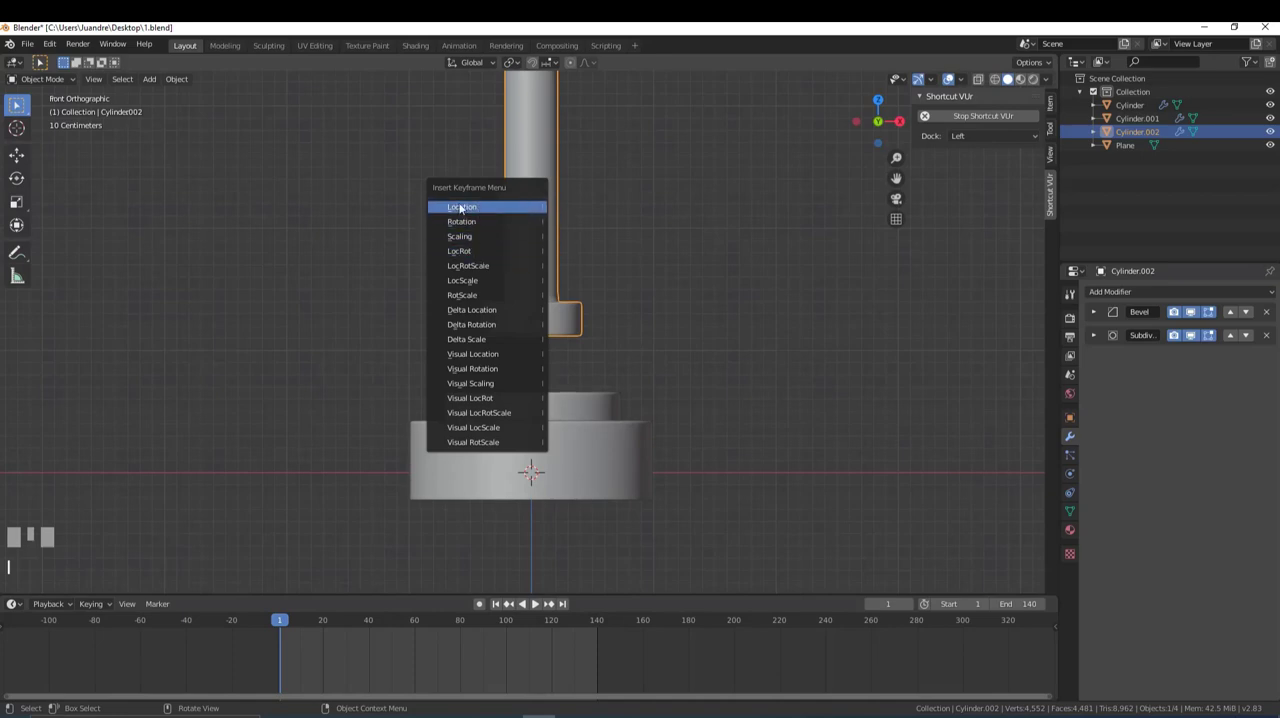
click(502, 204)
drag(272, 615, 281, 637)
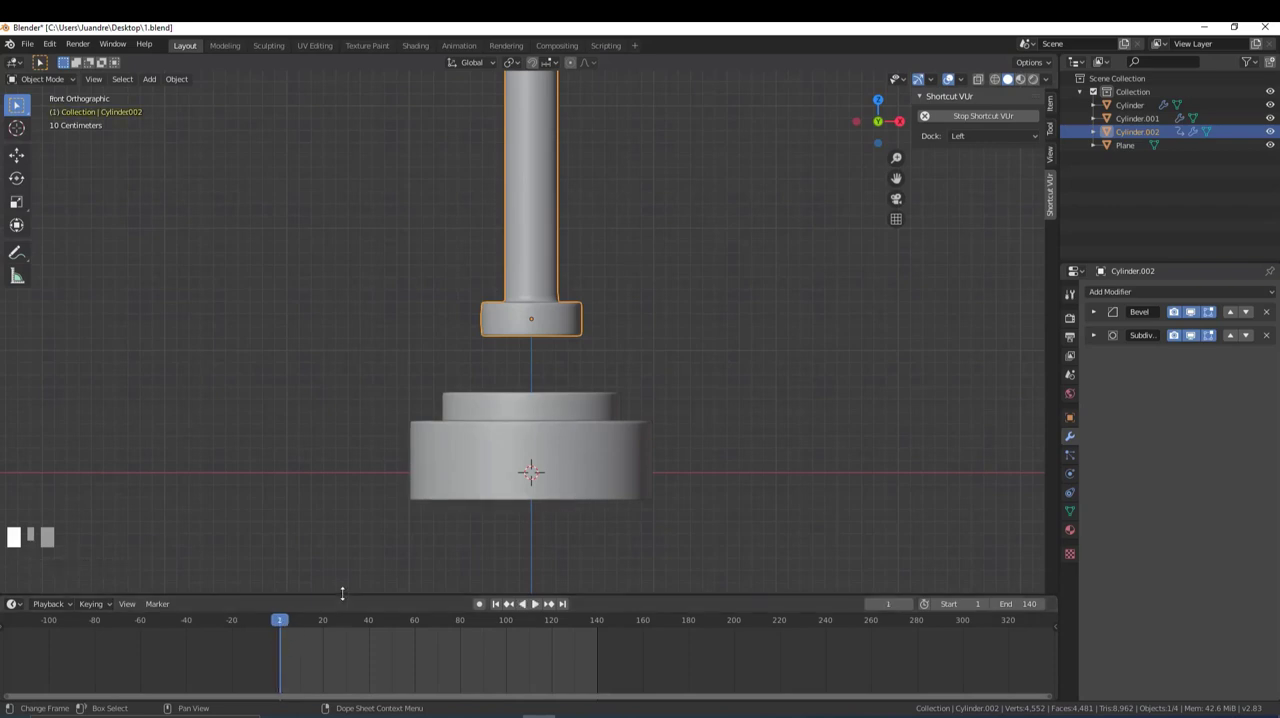
scroll(342, 645, up, 1)
scroll(343, 639, down, 1)
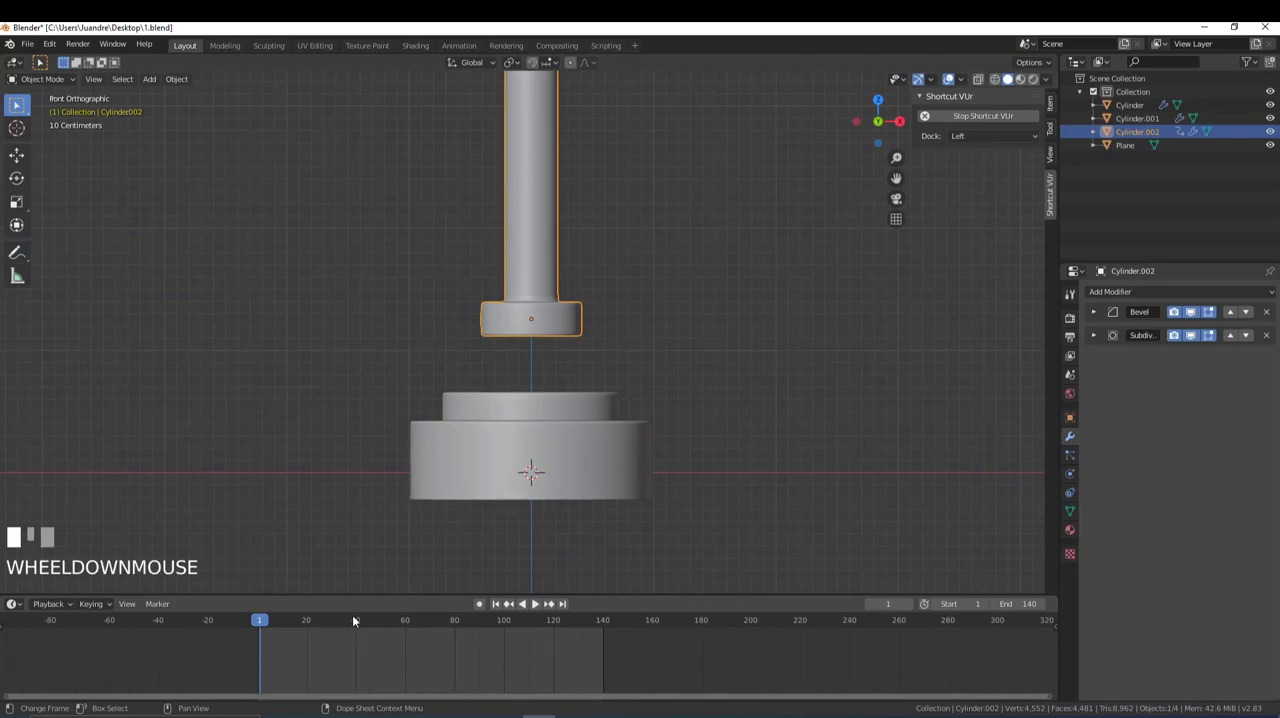
- Move the timeline to frame 20 and insert a Location keyframe on the piston in its raised position
mouse_move(356, 594)
mouse_down()
mouse_move(355, 452)
mouse_move(378, 585)
mouse_up()
middle_drag(370, 640, 343, 611)
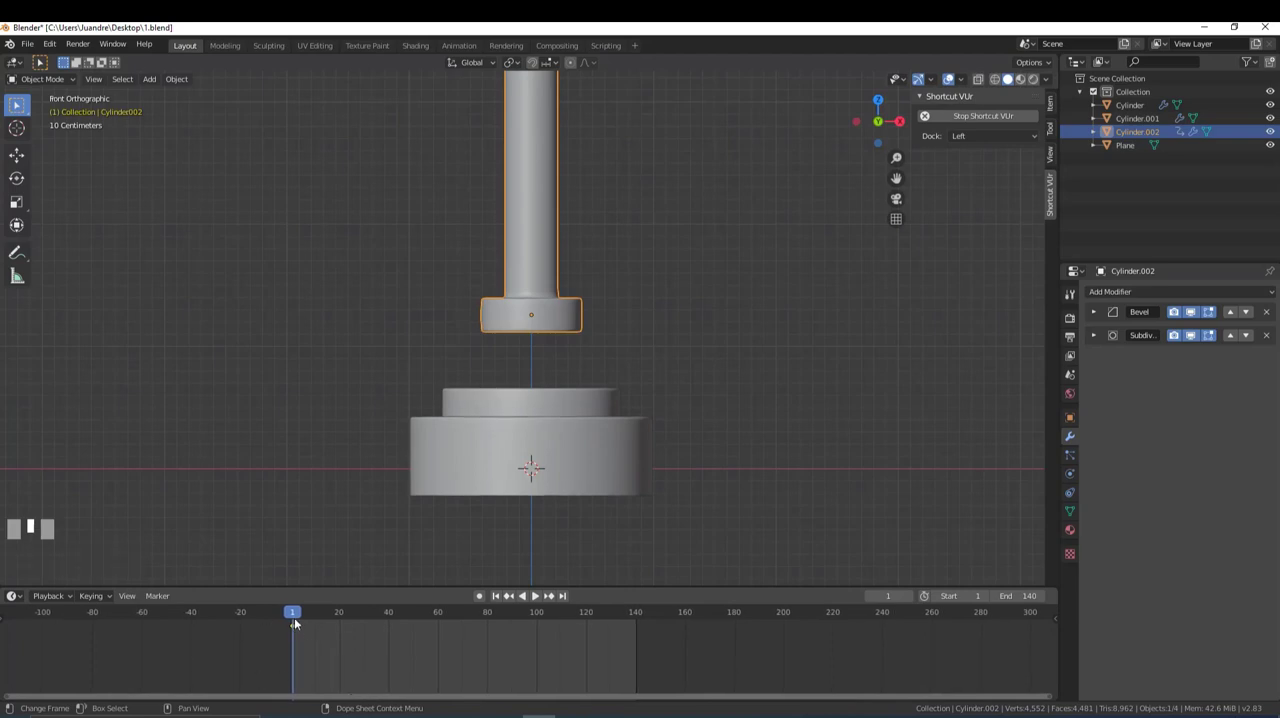
middle_drag(300, 630, 355, 689)
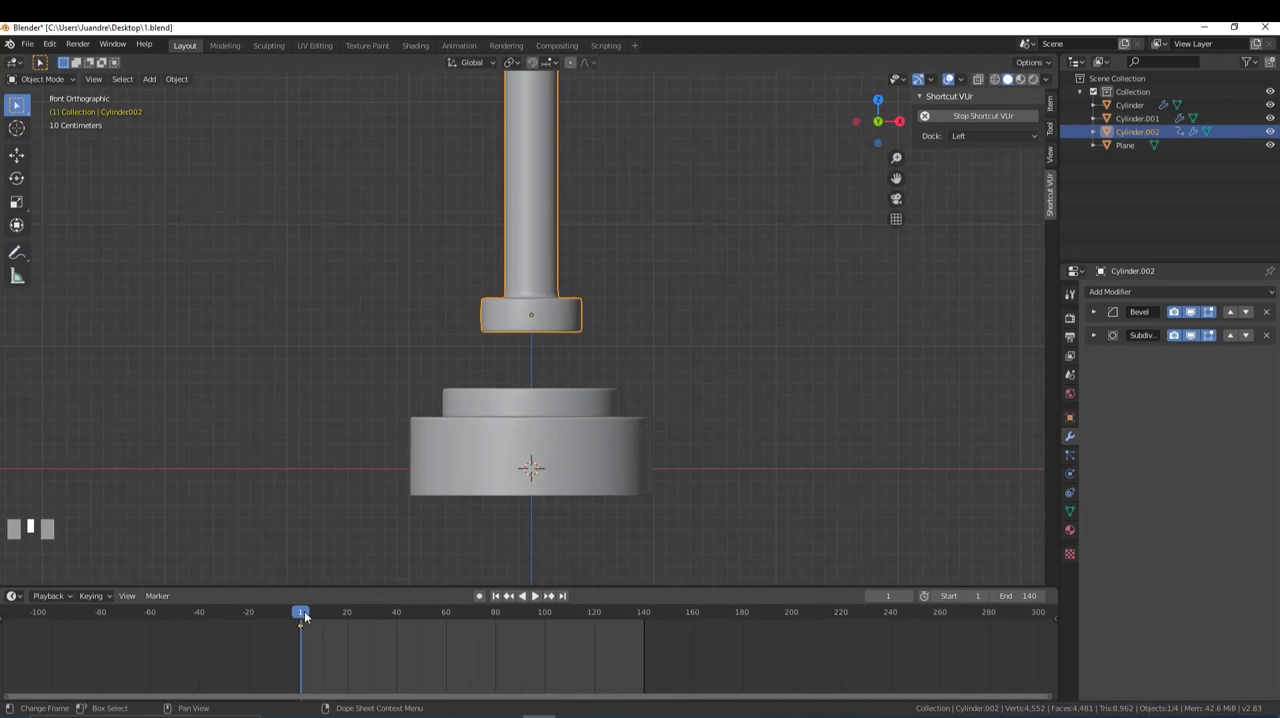
drag(297, 612, 348, 651)
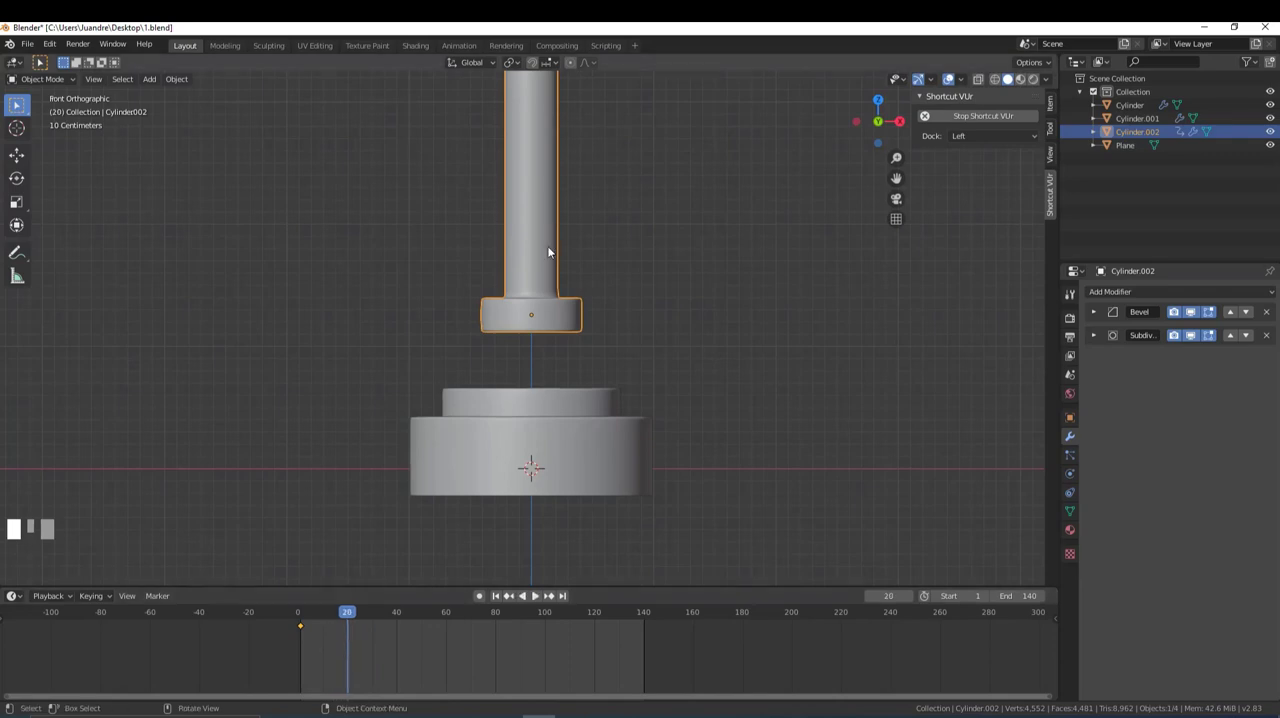
scroll(542, 258, up, 1)
key(i)
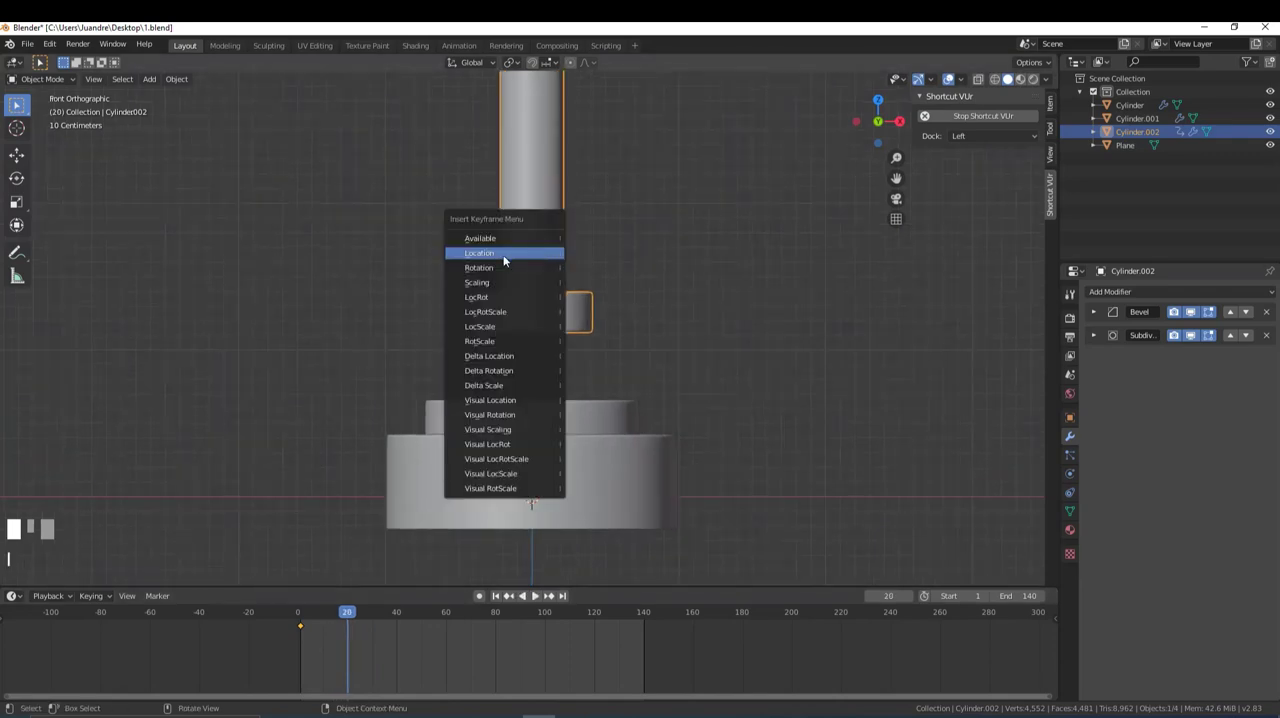
click(504, 253)
- At frame 49, lower the piston along Z until its head sinks into the button
key(space)
click(302, 627)
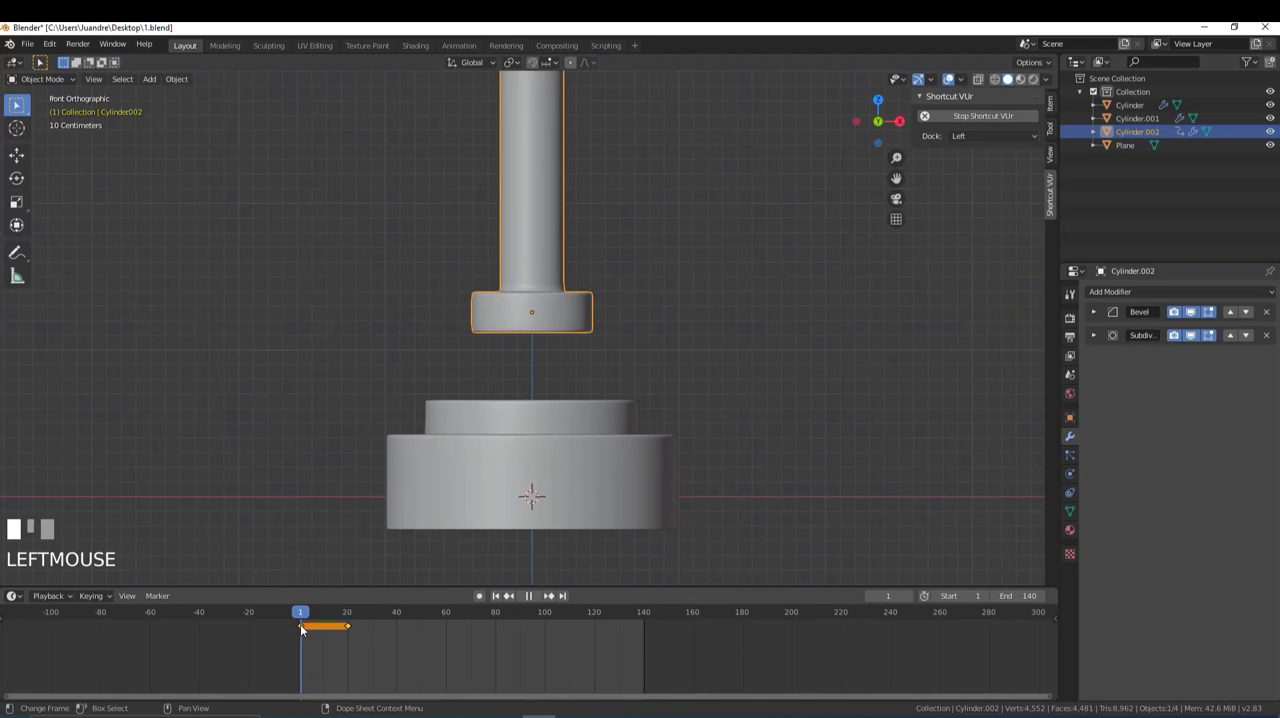
drag(302, 627, 420, 648)
scroll(511, 290, up, 2)
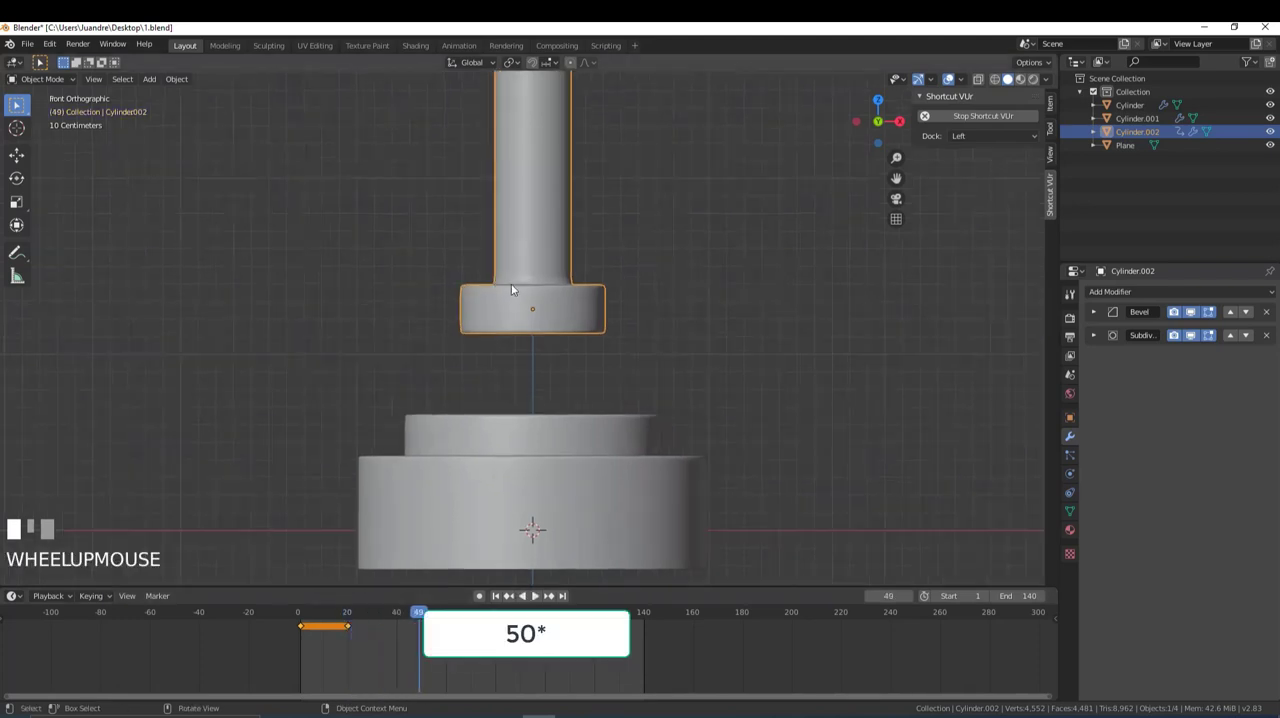
key(g)
key(z)
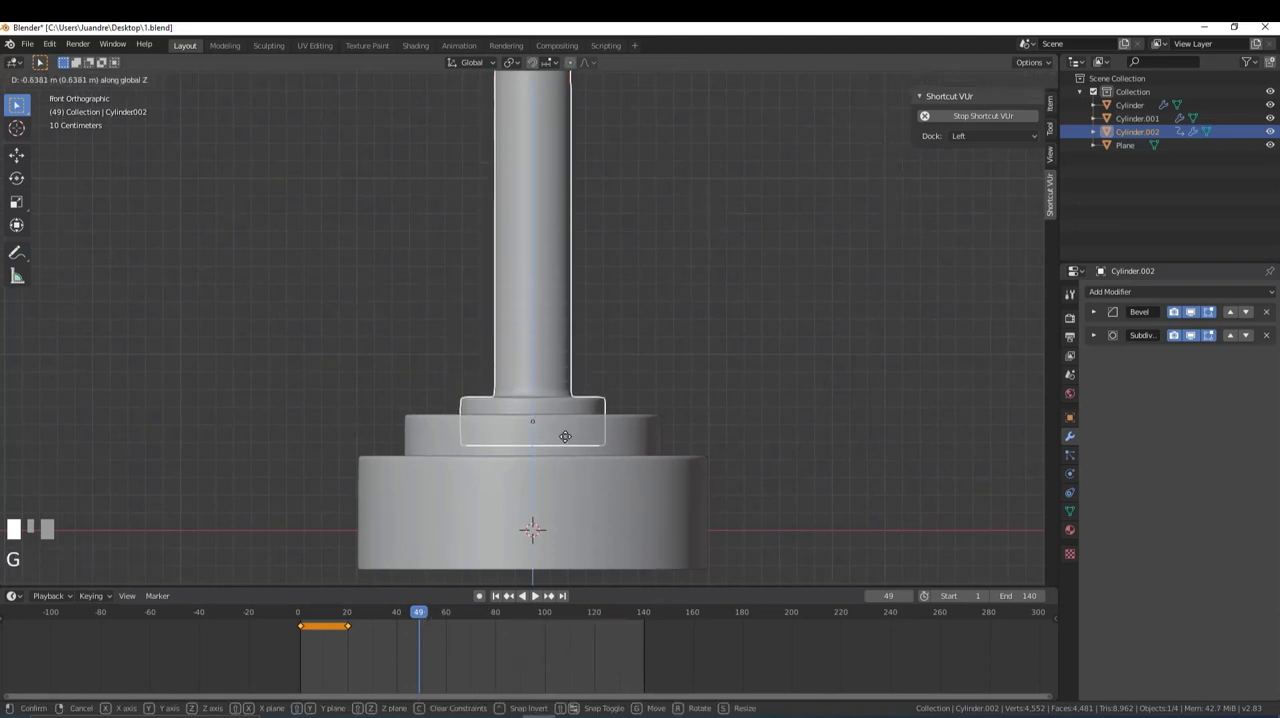
click(566, 443)
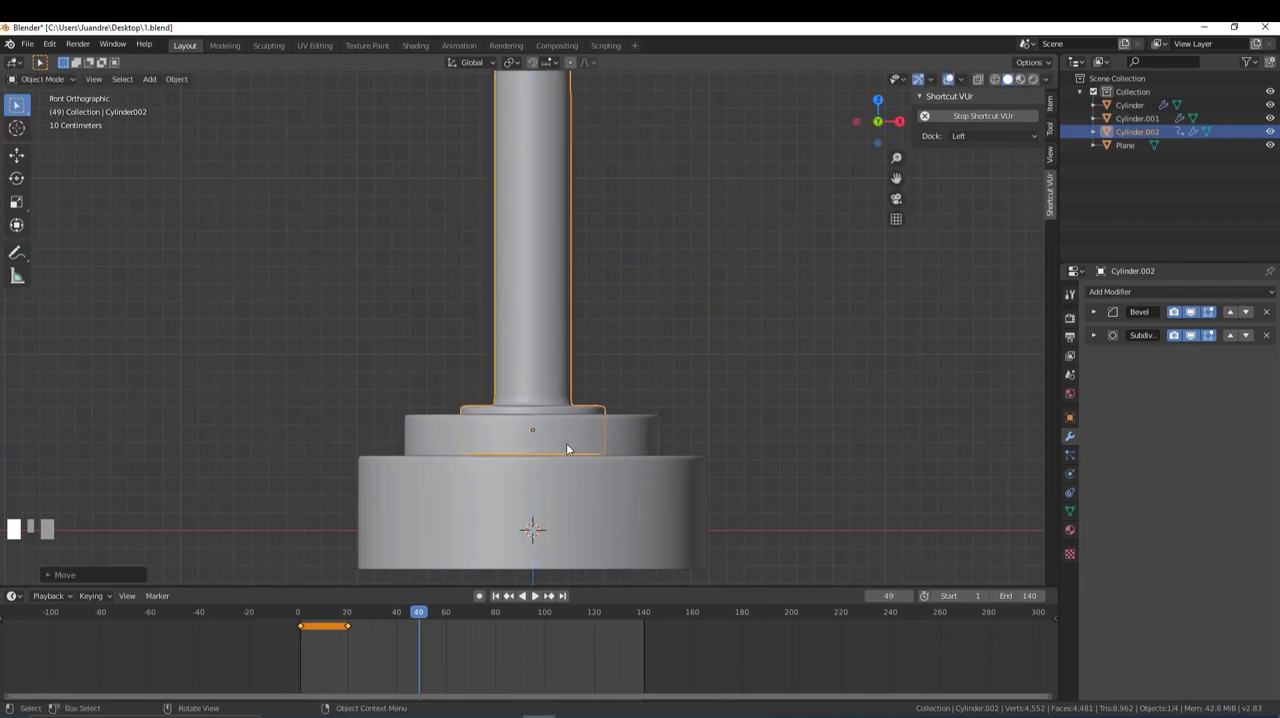
- Use wireframe display to hide the button, and switch the viewport to Material Preview with the piston selected
key(z)
click(550, 446)
shift+middle_drag(550, 446, 507, 334)
scroll(463, 284, up, 6)
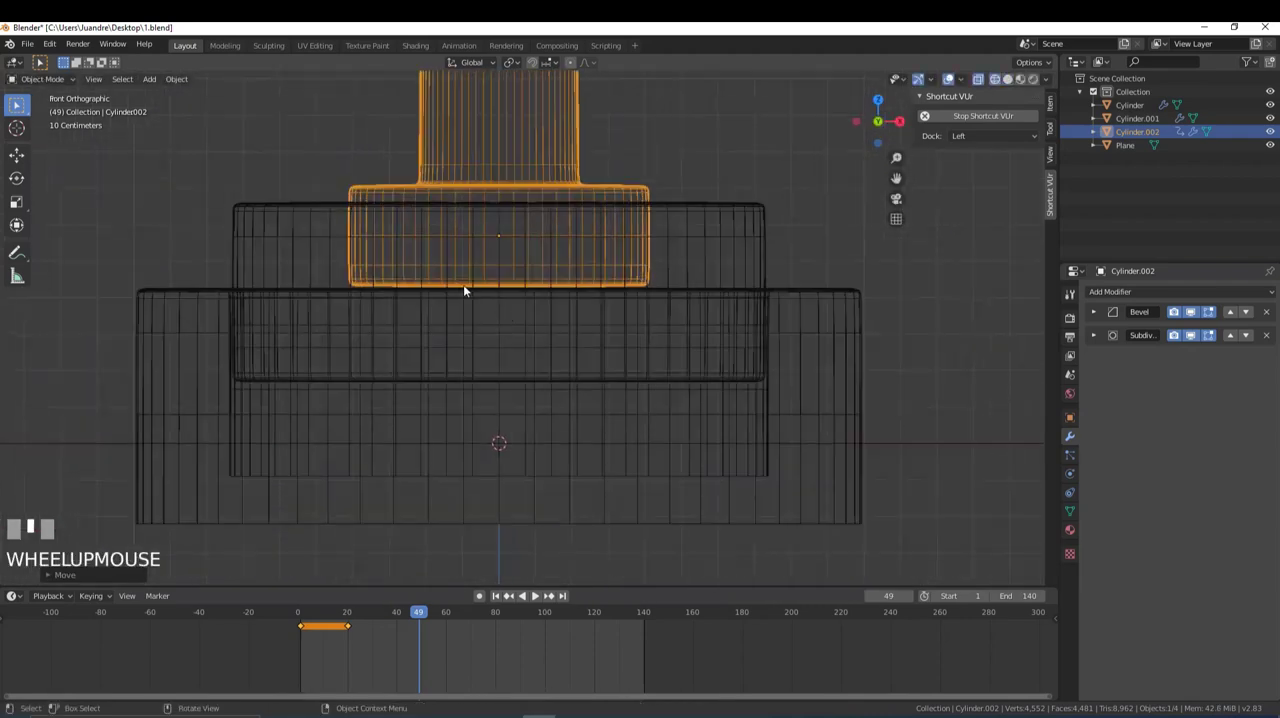
scroll(650, 270, down, 3)
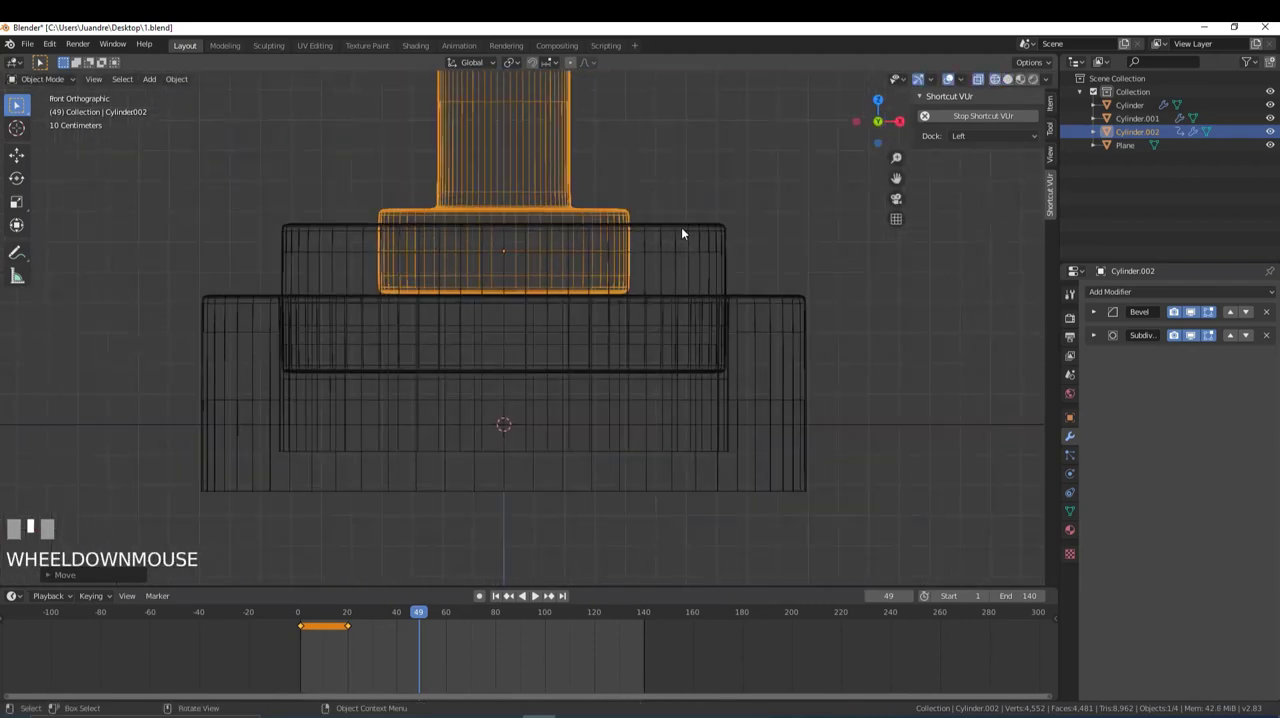
click(681, 227)
key(h)
click(595, 250)
key(z)
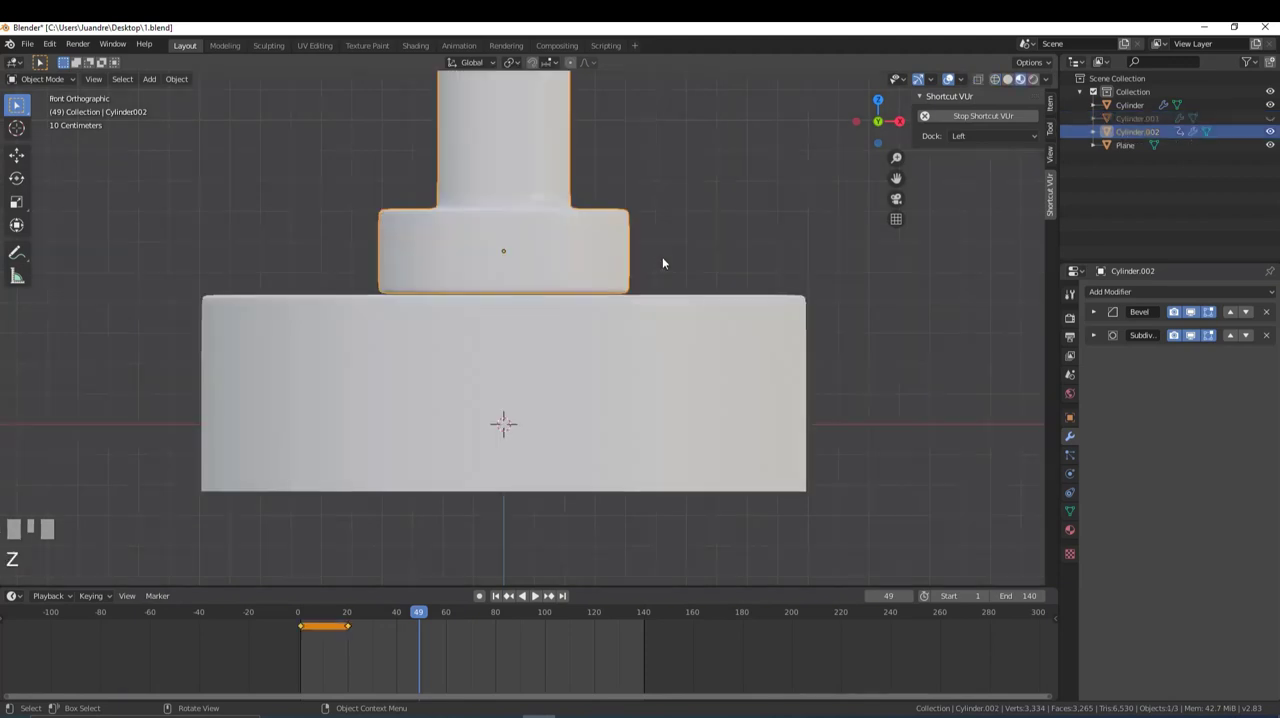
- Fine-tune the piston's height along Z at frame 49 so its head rests on the base's top surface
scroll(576, 258, up, 2)
key(g)
key(x)
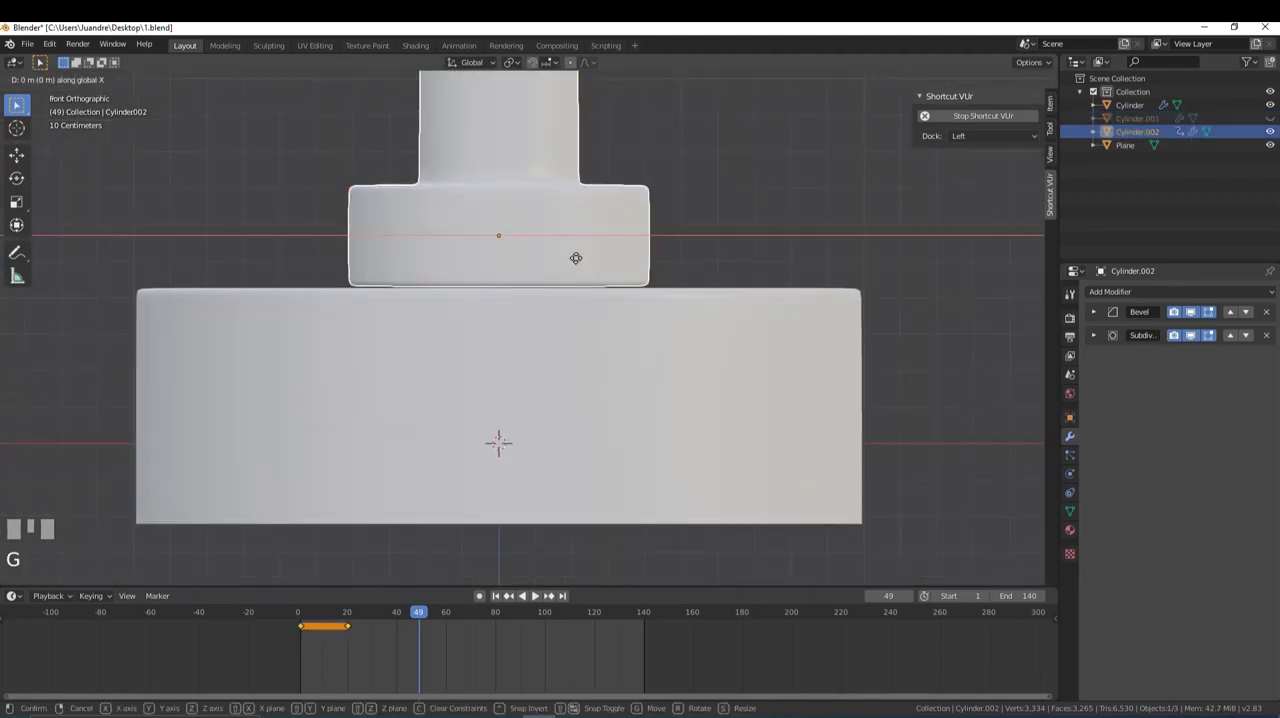
key(z)
shift+click(659, 286)
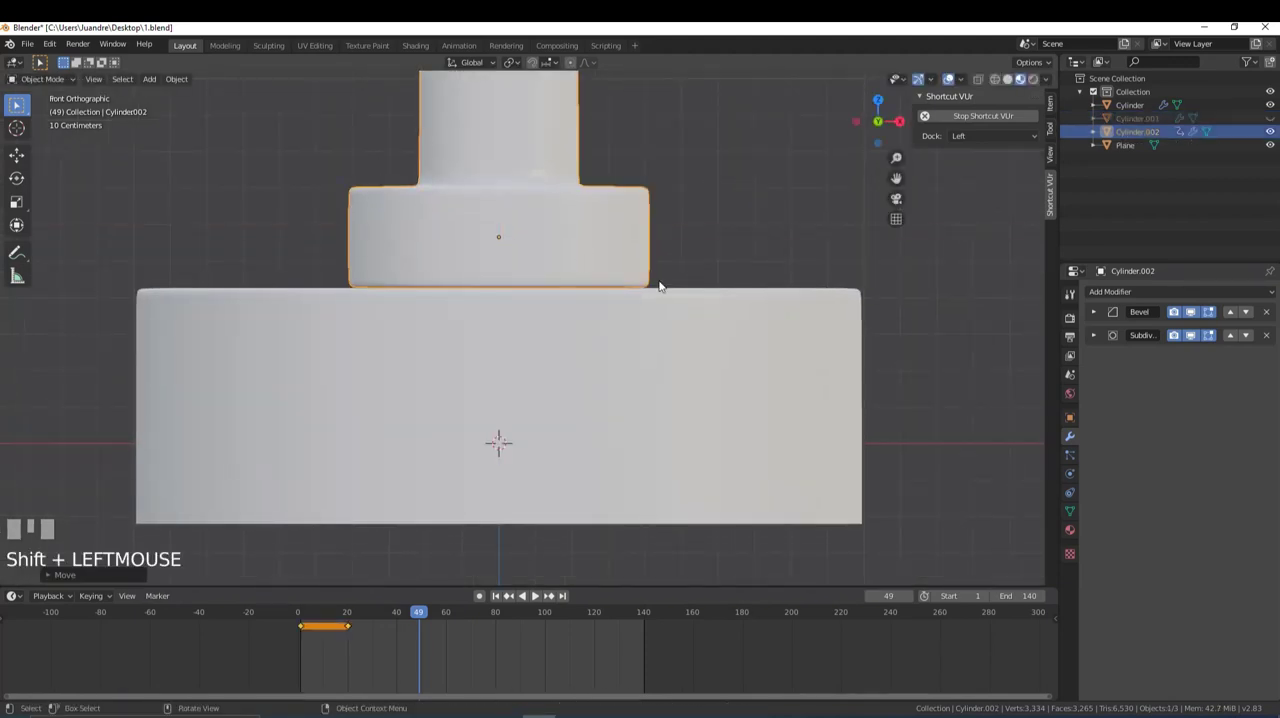
scroll(675, 296, down, 3)
scroll(560, 315, up, 2)
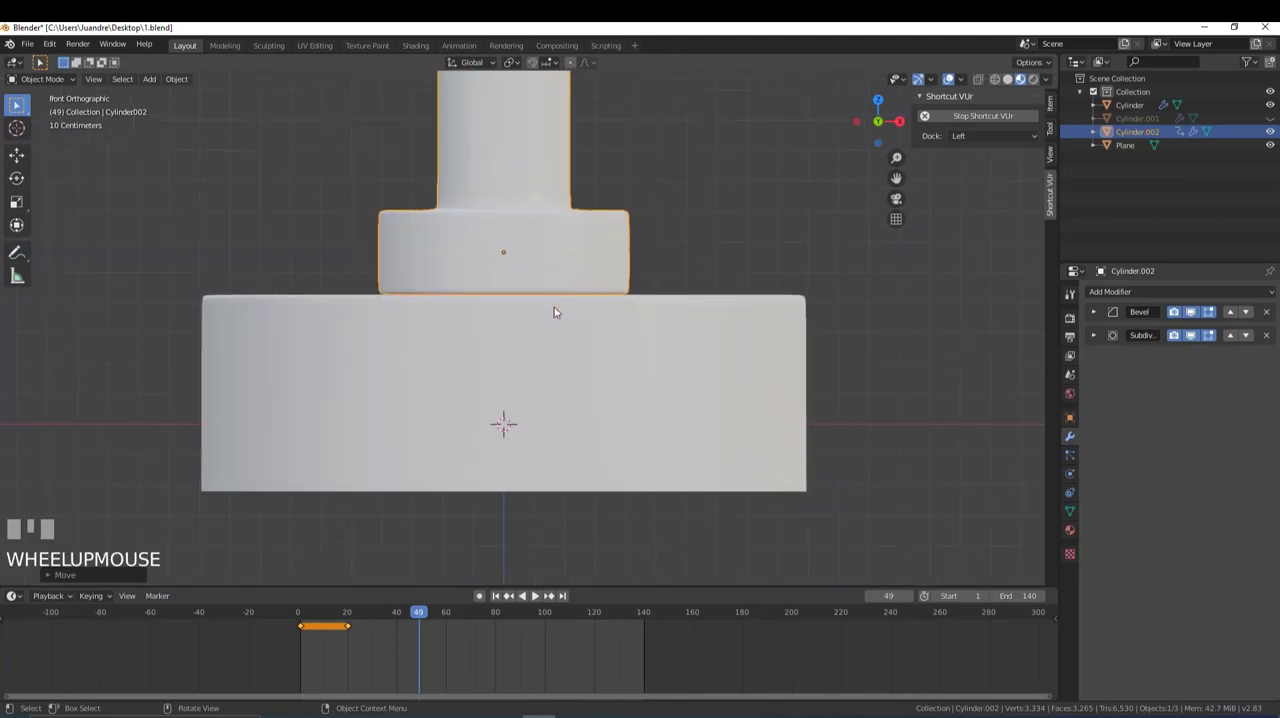
- At frame 50, lower the piston along Z onto the base's top surface and insert a Location keyframe
click(421, 614)
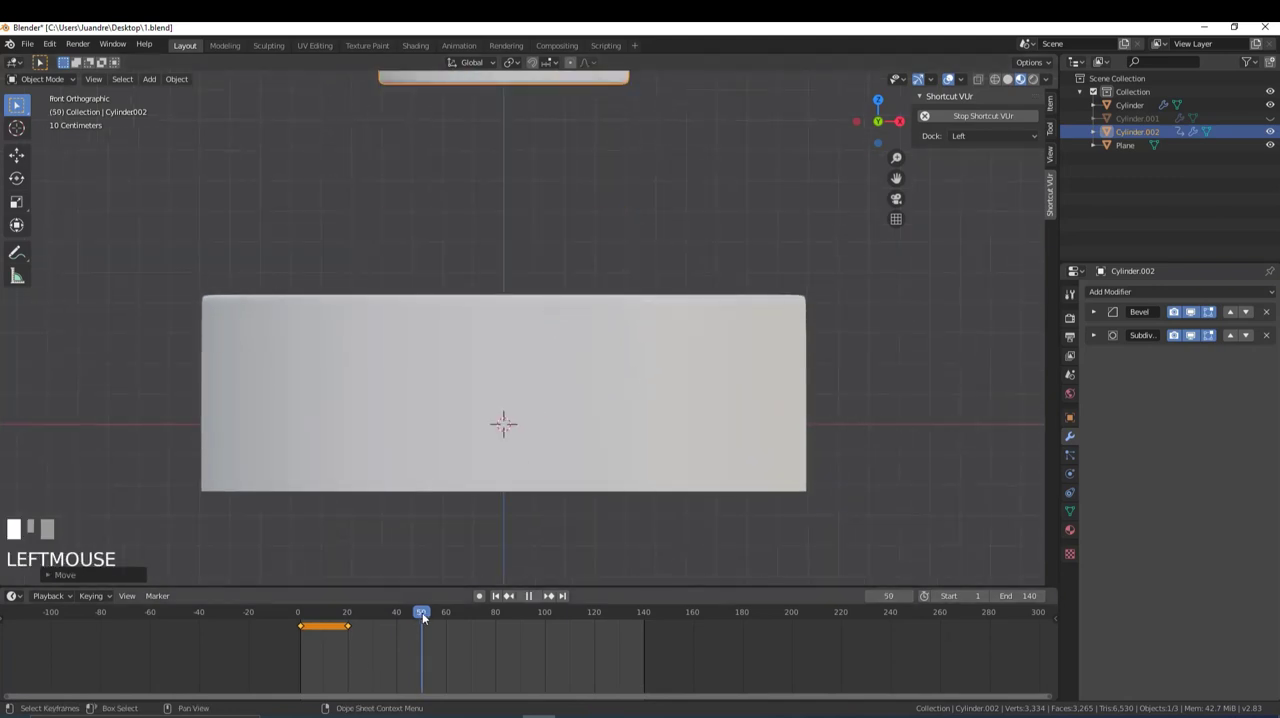
key(g)
key(z)
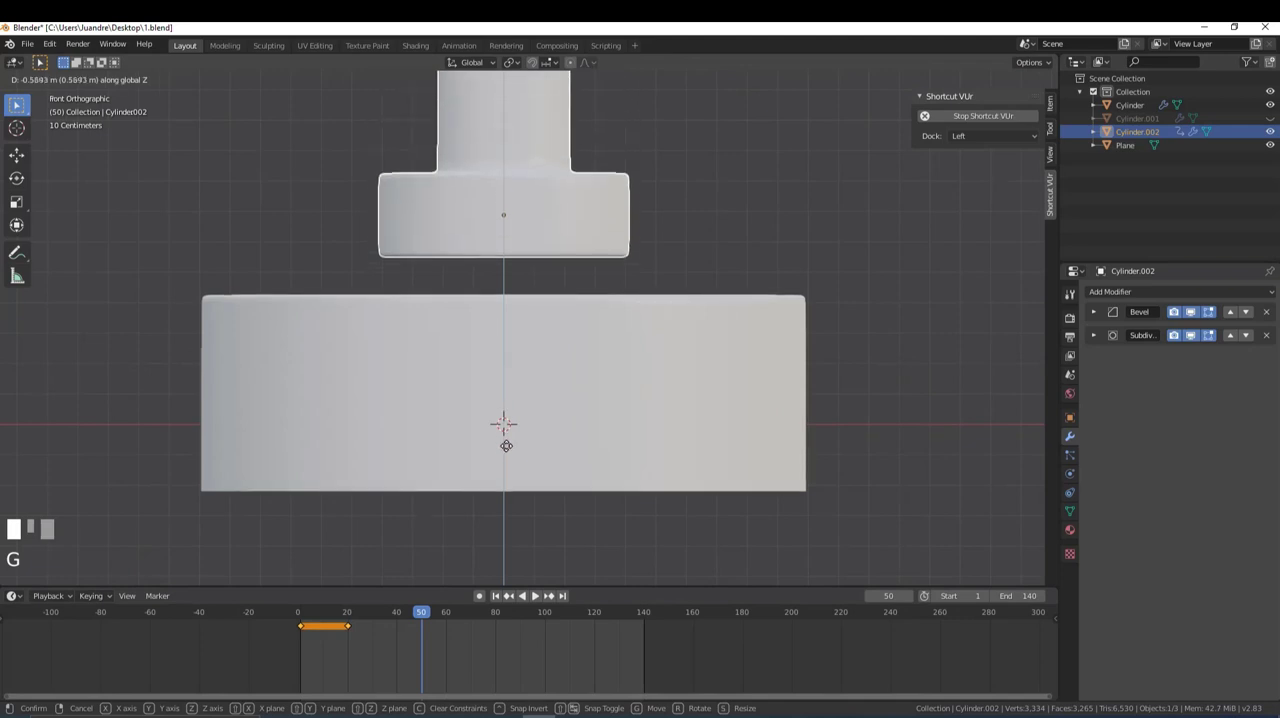
shift+click(533, 326)
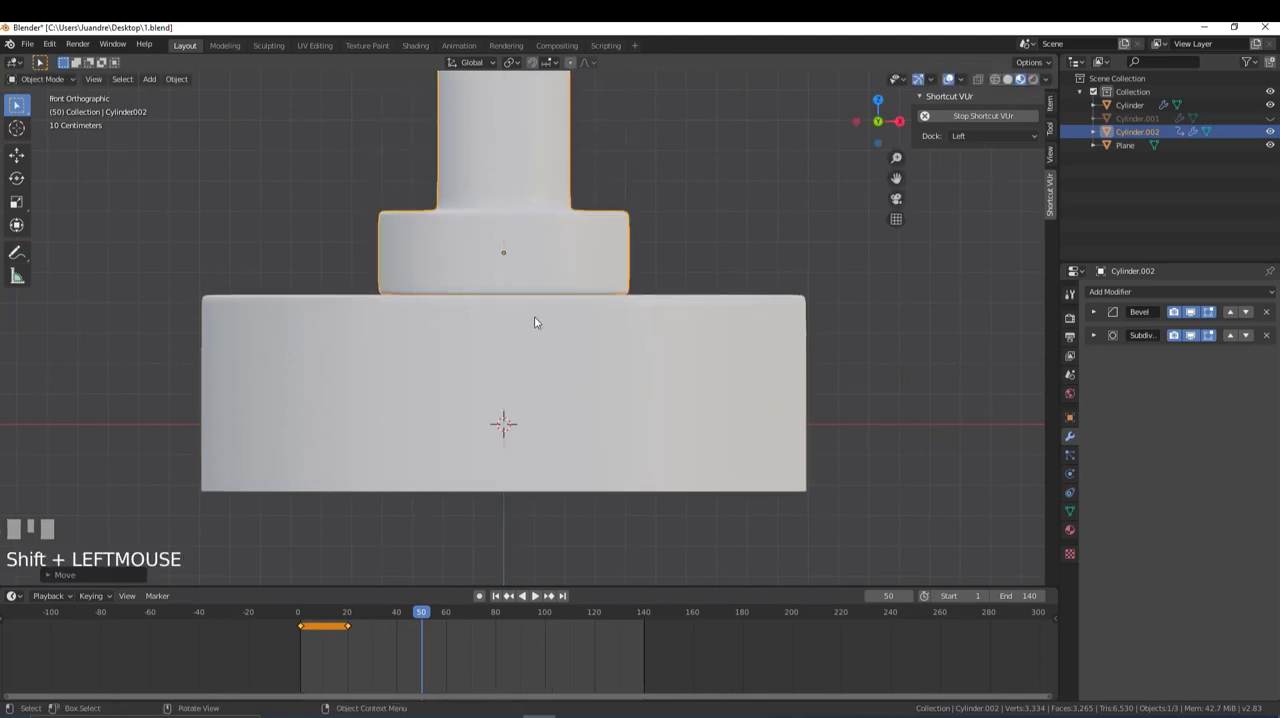
key(i)
click(498, 317)
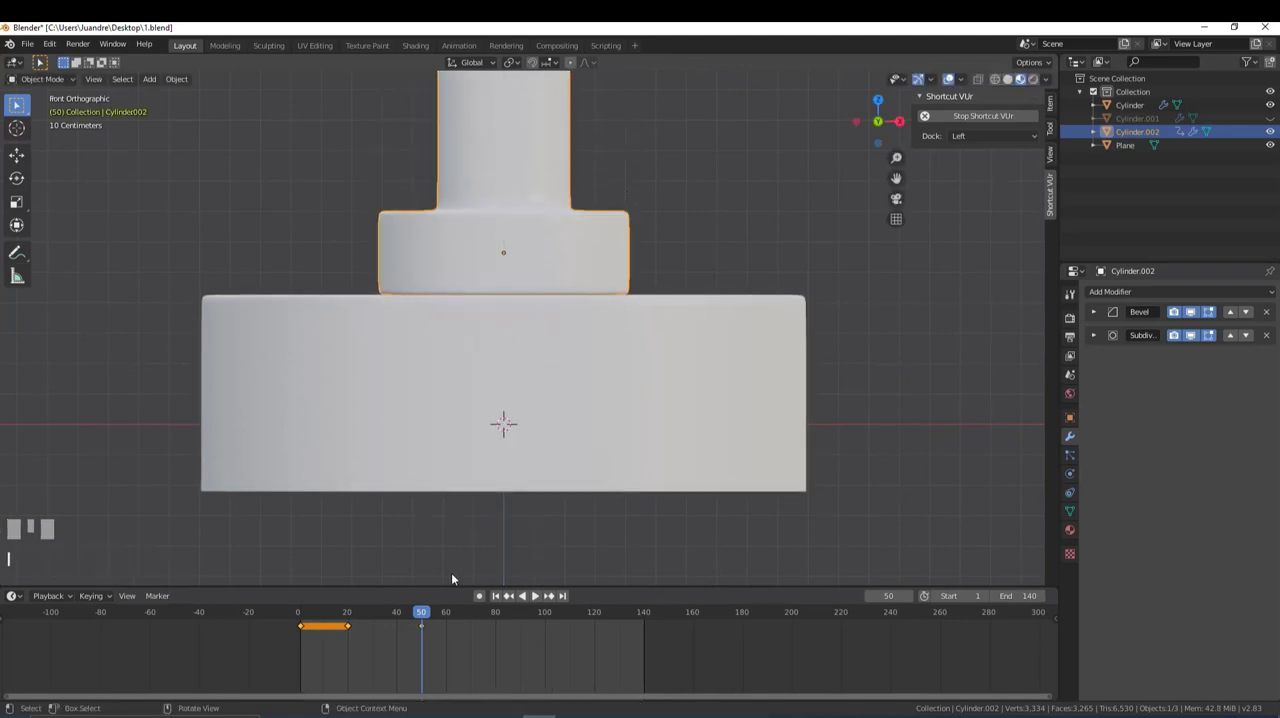
- Duplicate the piston's frame 50 keyframe to frame 60 to hold the lowered position
mouse_move(422, 614)
mouse_down()
mouse_move(300, 623)
mouse_move(349, 638)
mouse_move(365, 615)
mouse_move(428, 637)
mouse_up()
scroll(390, 628, down, 1)
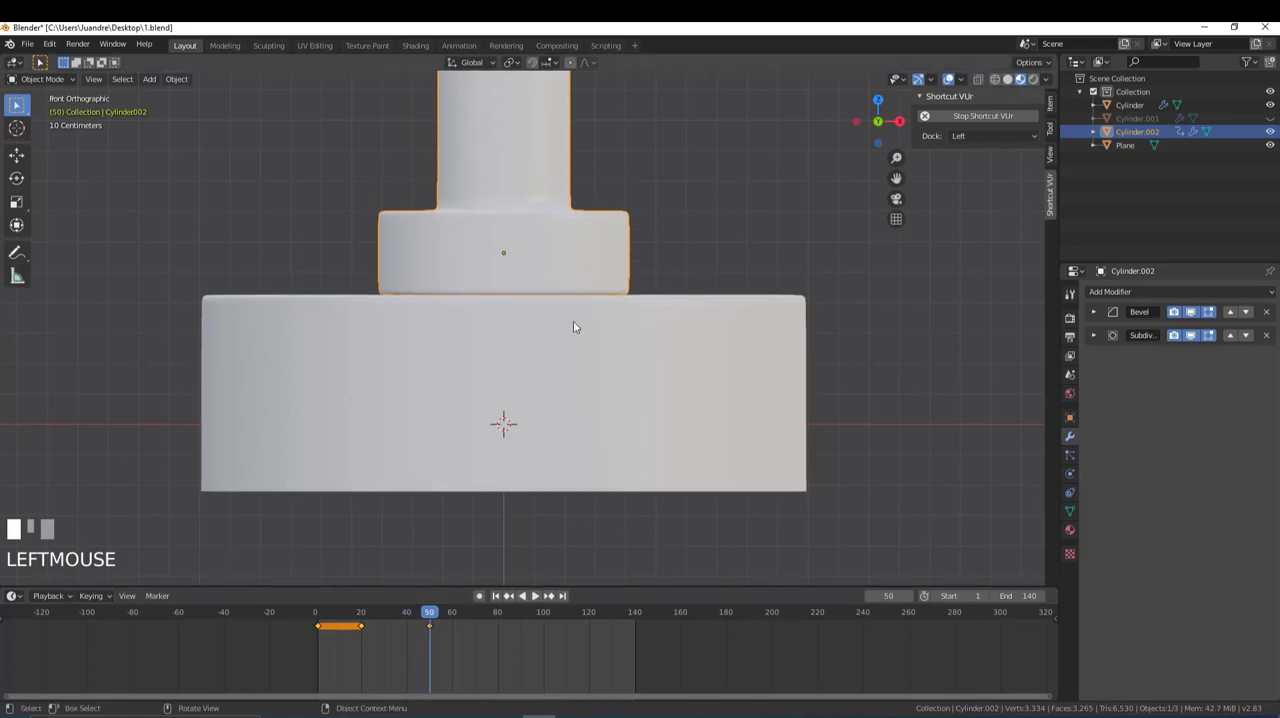
click(429, 627)
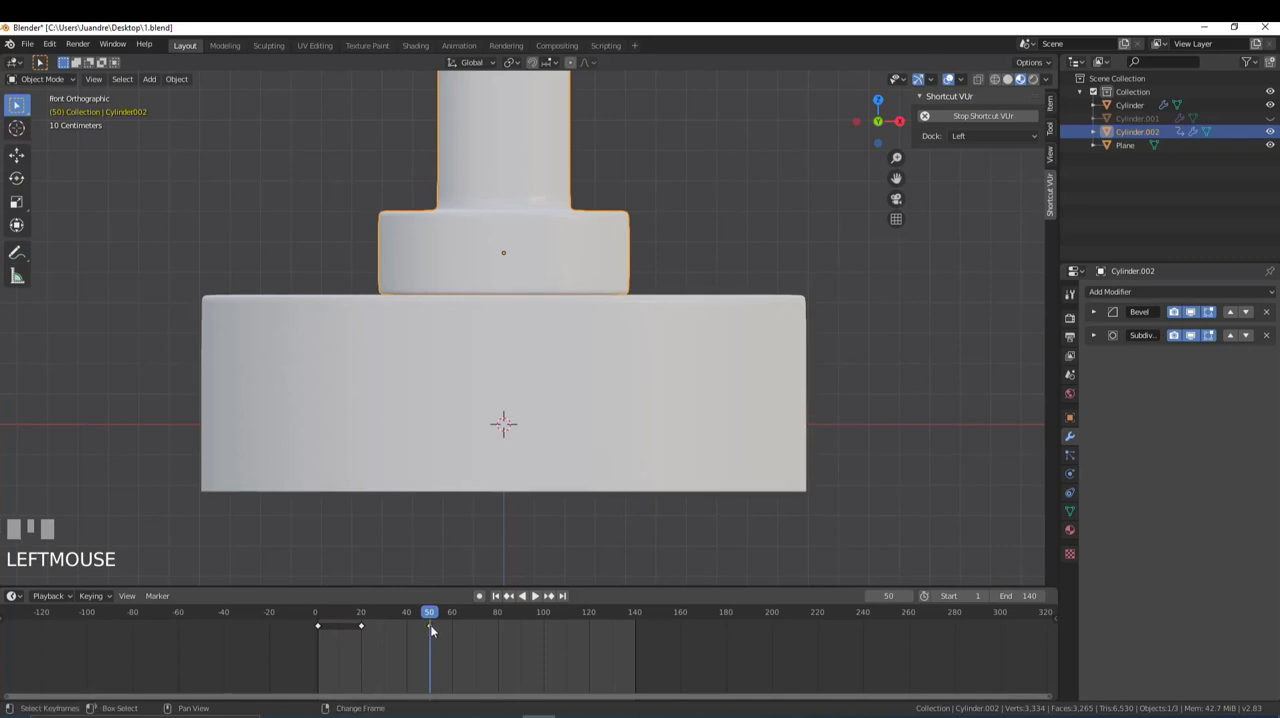
key(shift+d)
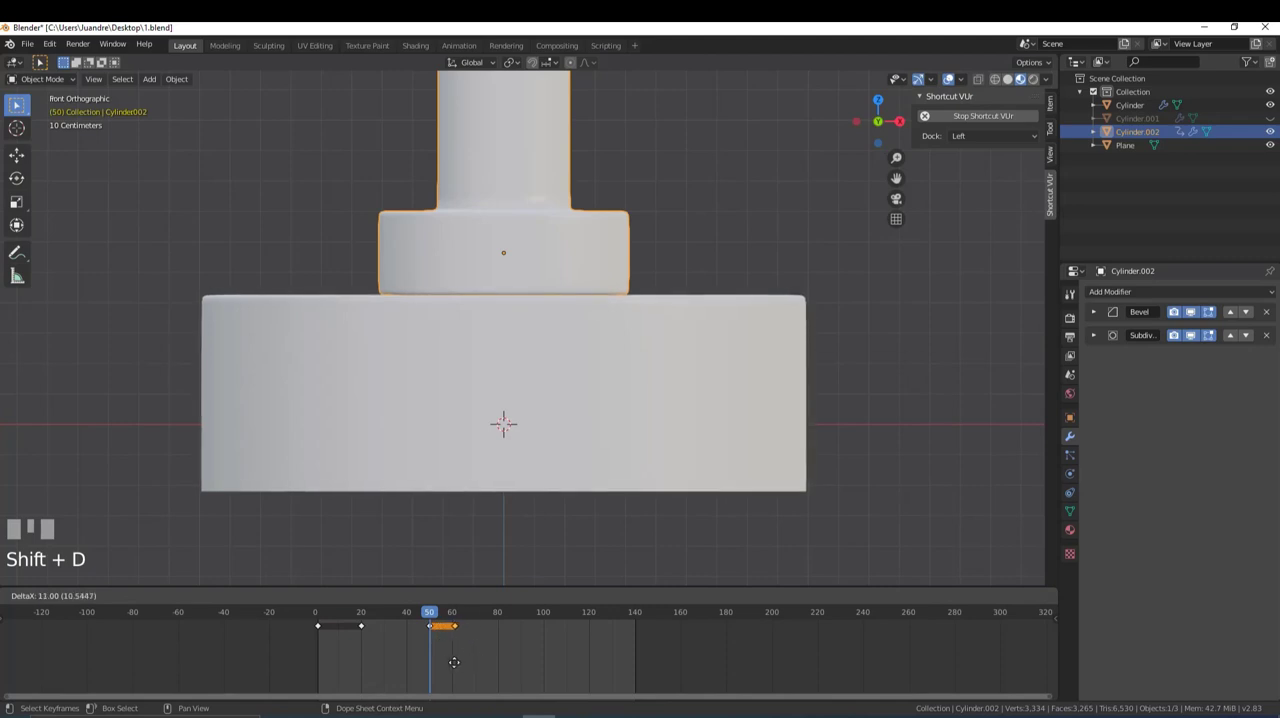
click(454, 662)
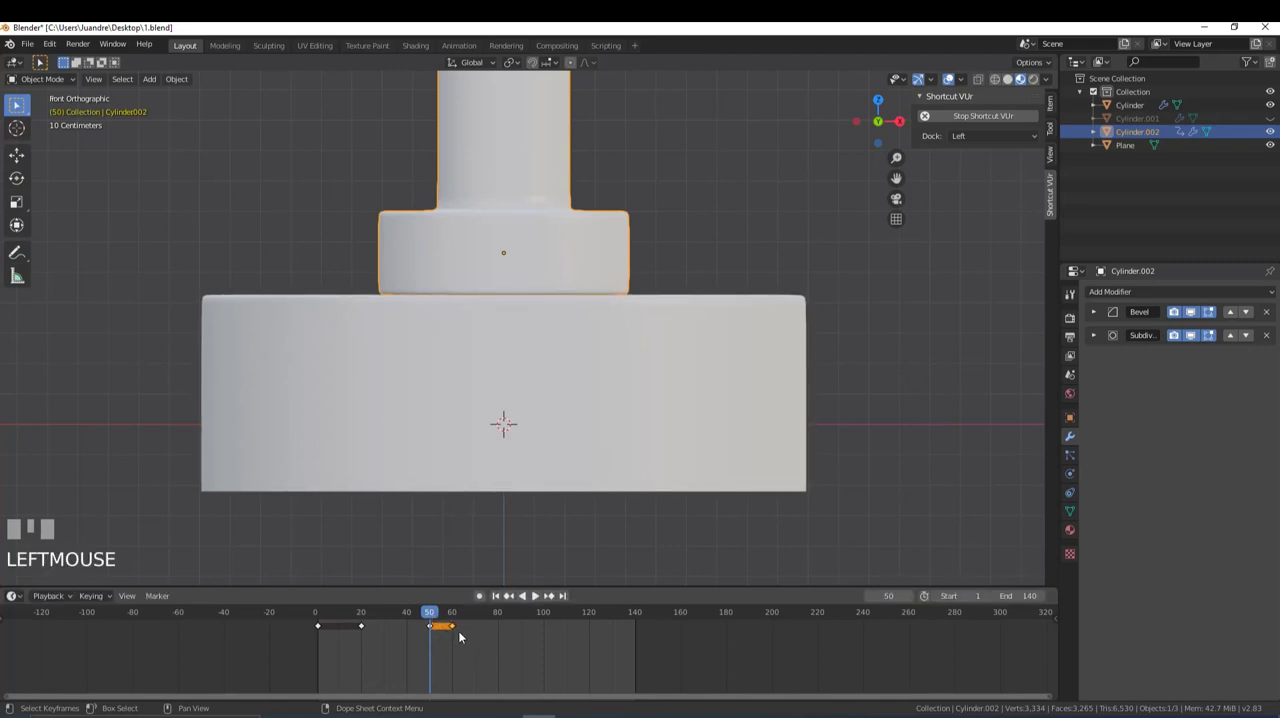
- Duplicate the piston's frame 1 keyframe to frame 90 so it returns to its raised position
key(space)
mouse_move(529, 631)
mouse_down()
mouse_move(544, 631)
mouse_move(520, 634)
mouse_up()
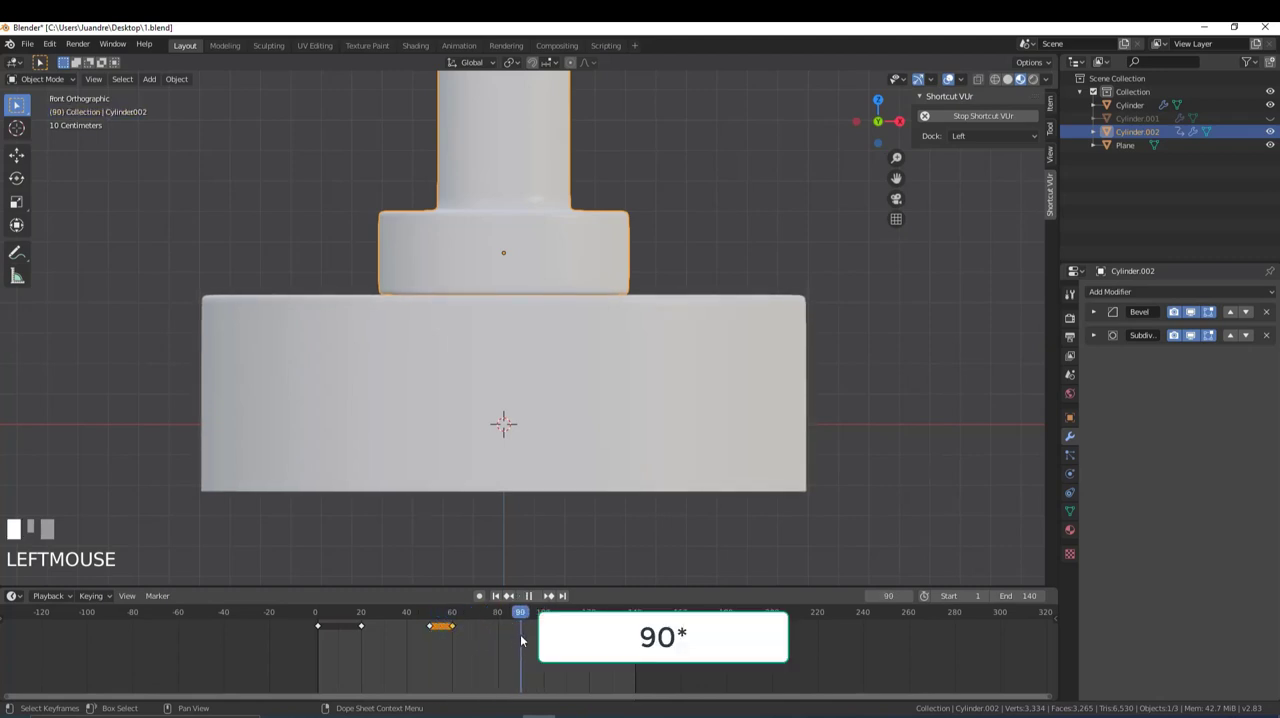
scroll(518, 281, down, 4)
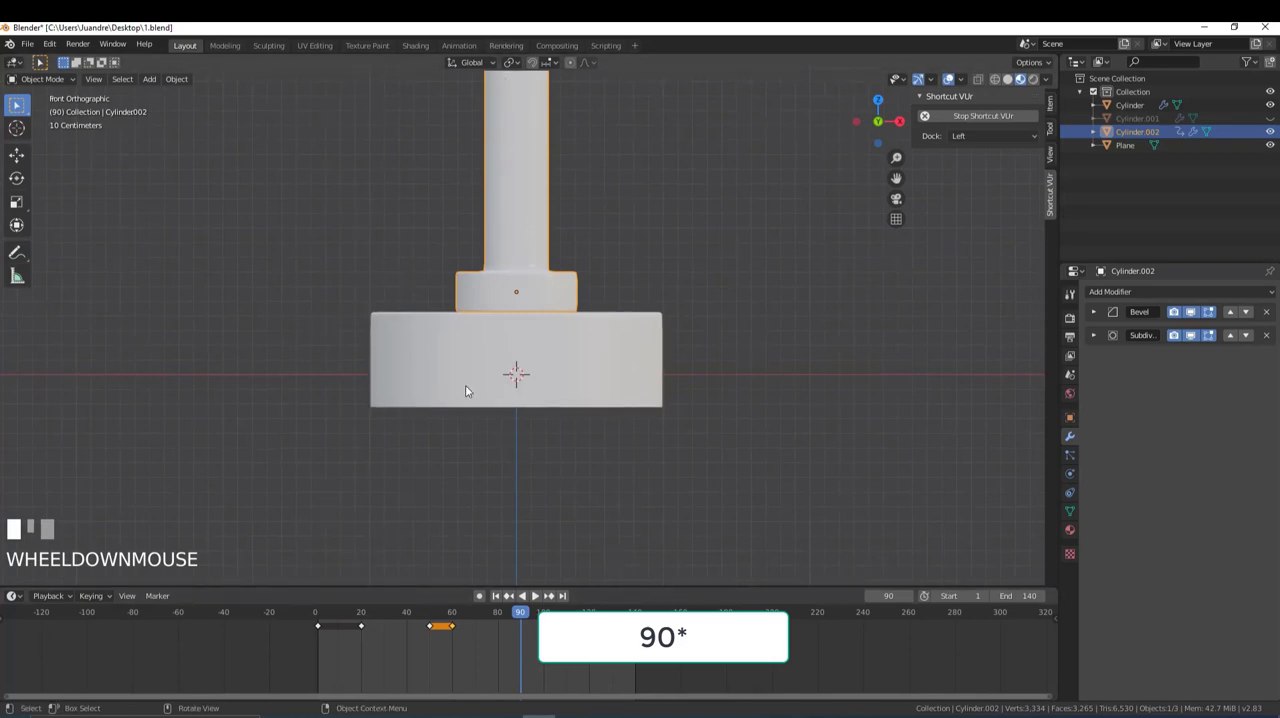
click(320, 627)
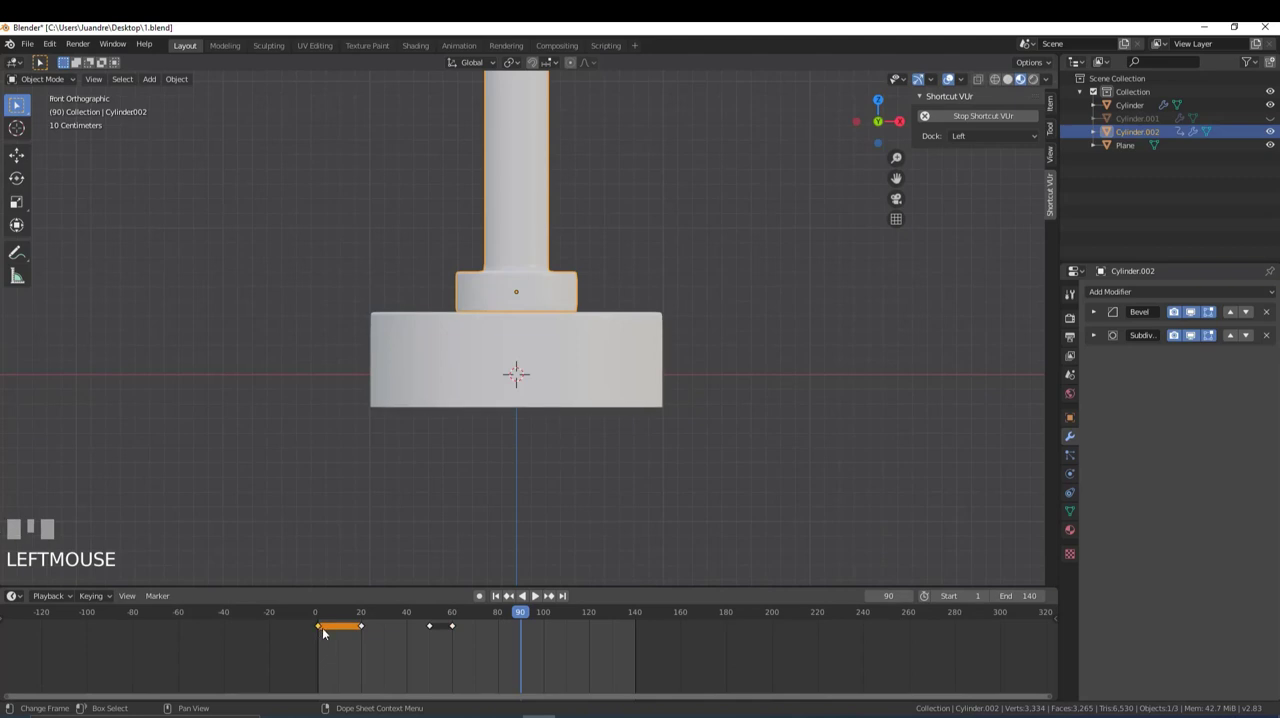
key(shift+d)
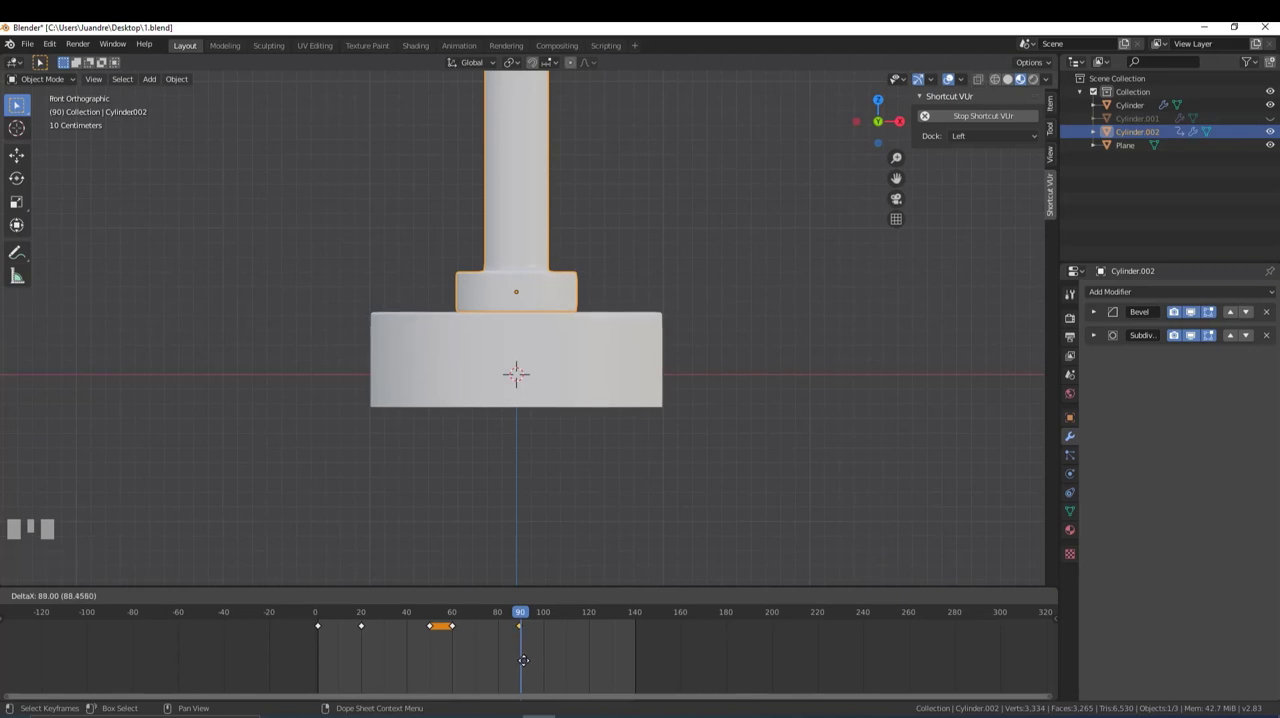
click(525, 660)
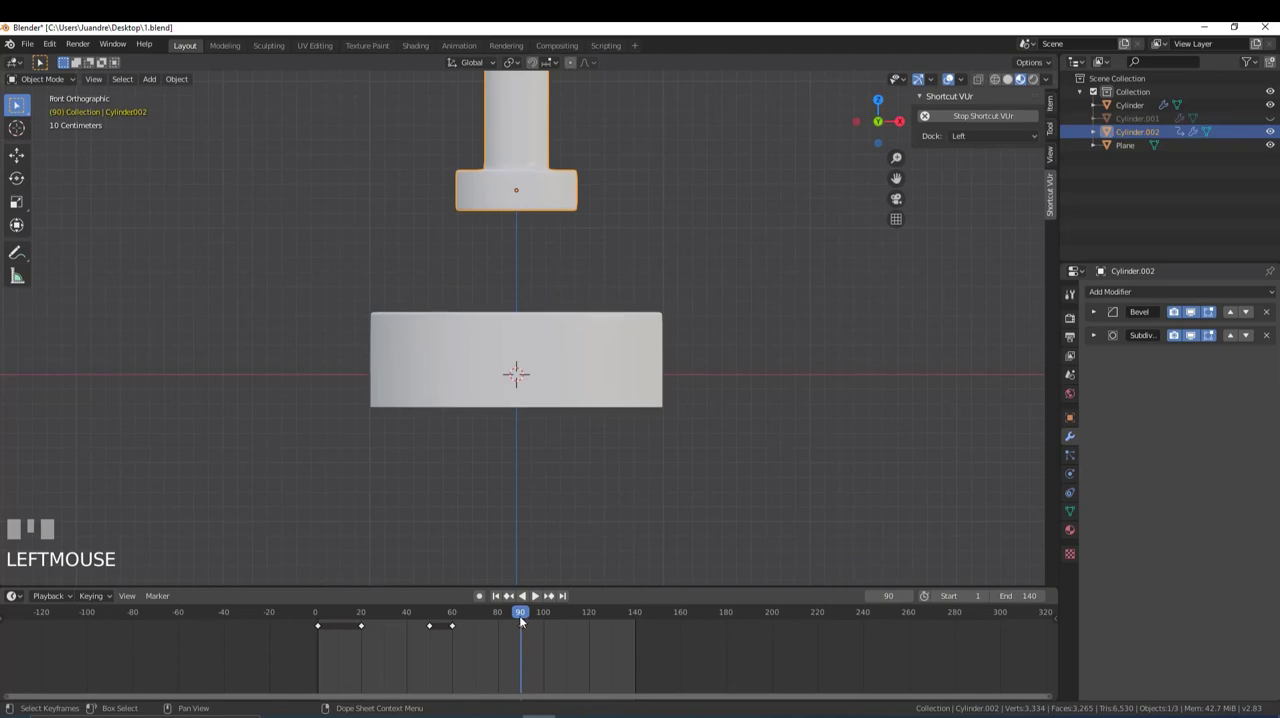
- Play back the animation from the start to check the piston's motion
drag(520, 621, 281, 635)
key(space)
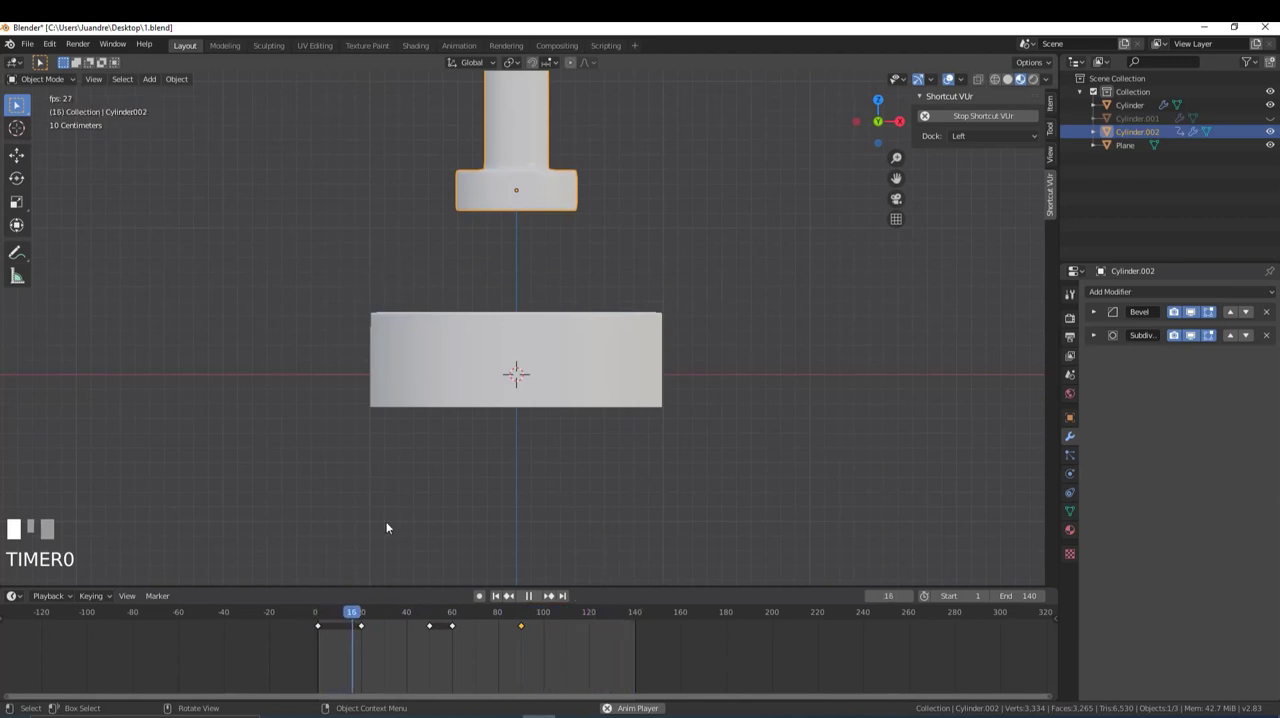
key(space)
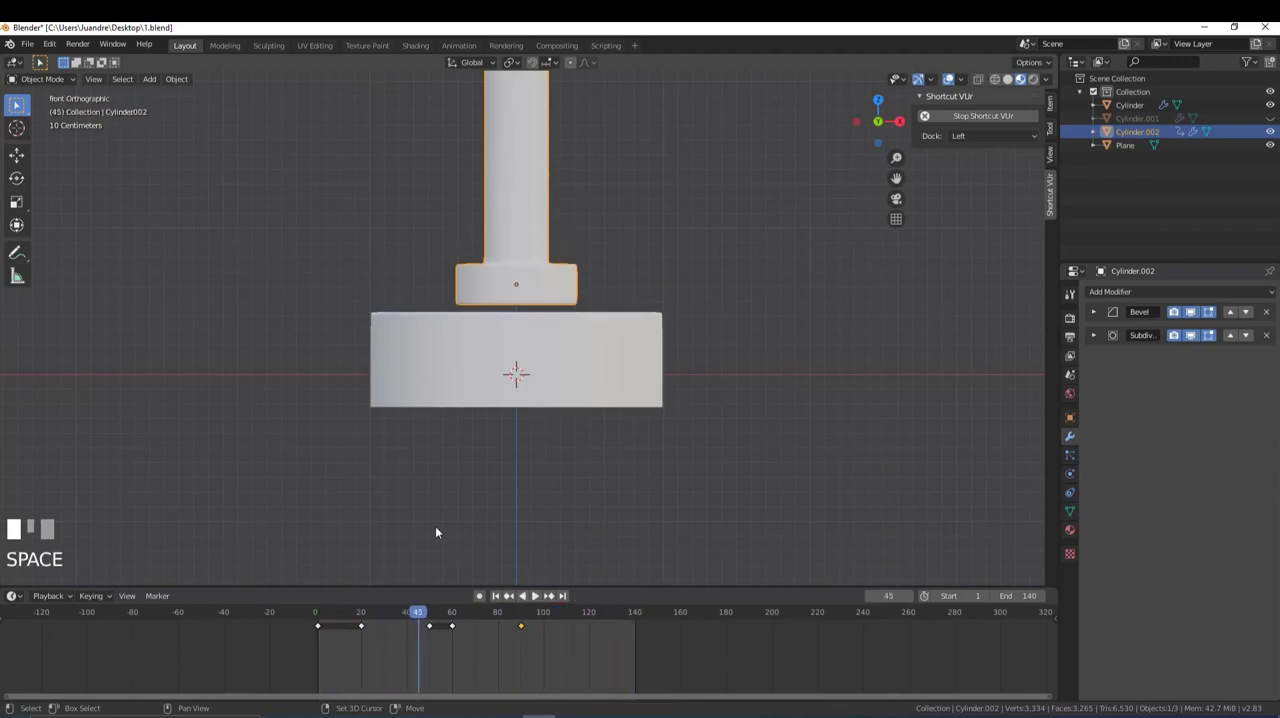
- Return to frame 1, unhide the button, and insert a Location keyframe on it
key(shift+Left)
key(alt+h)
key(alt+a)
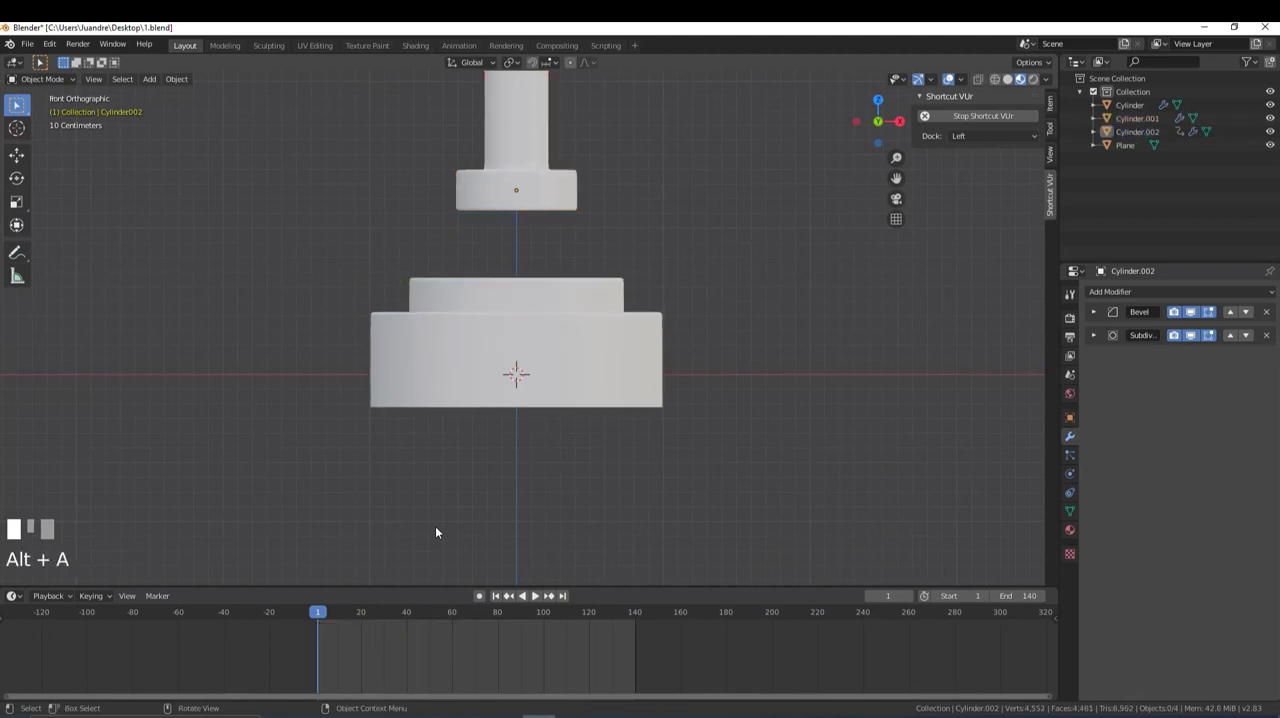
scroll(459, 363, up, 2)
click(489, 257)
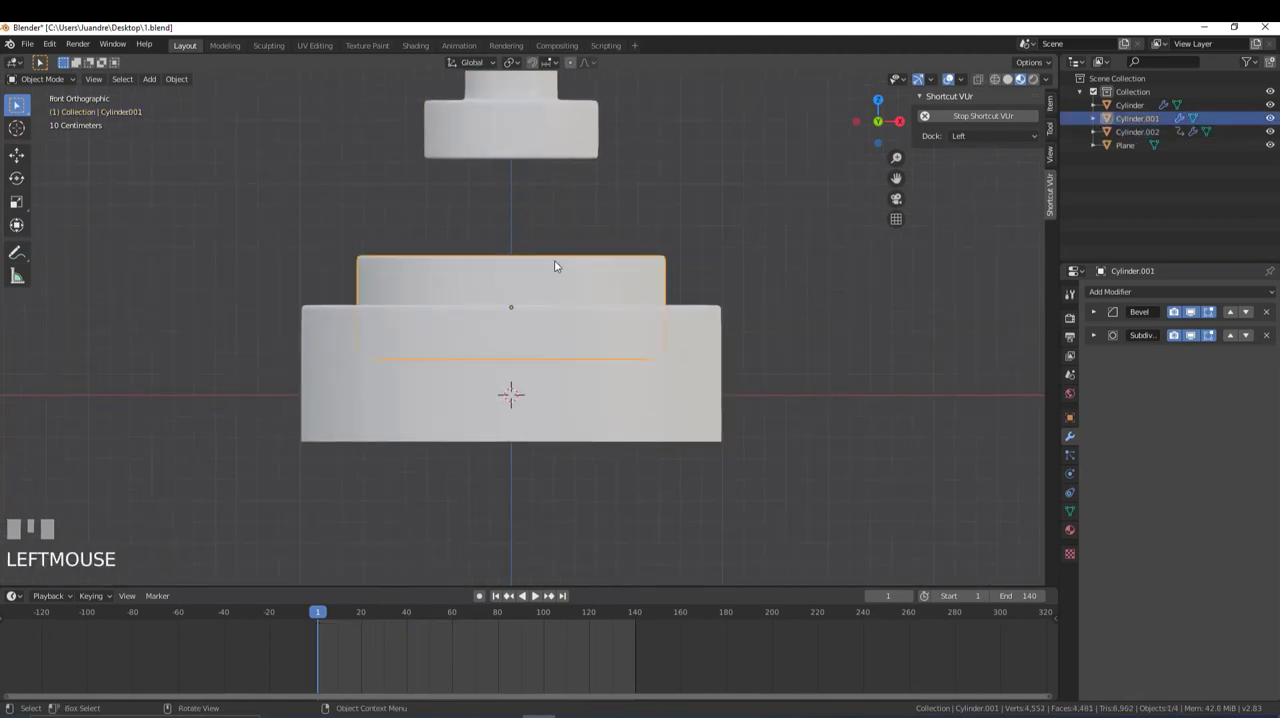
key(i)
click(499, 266)
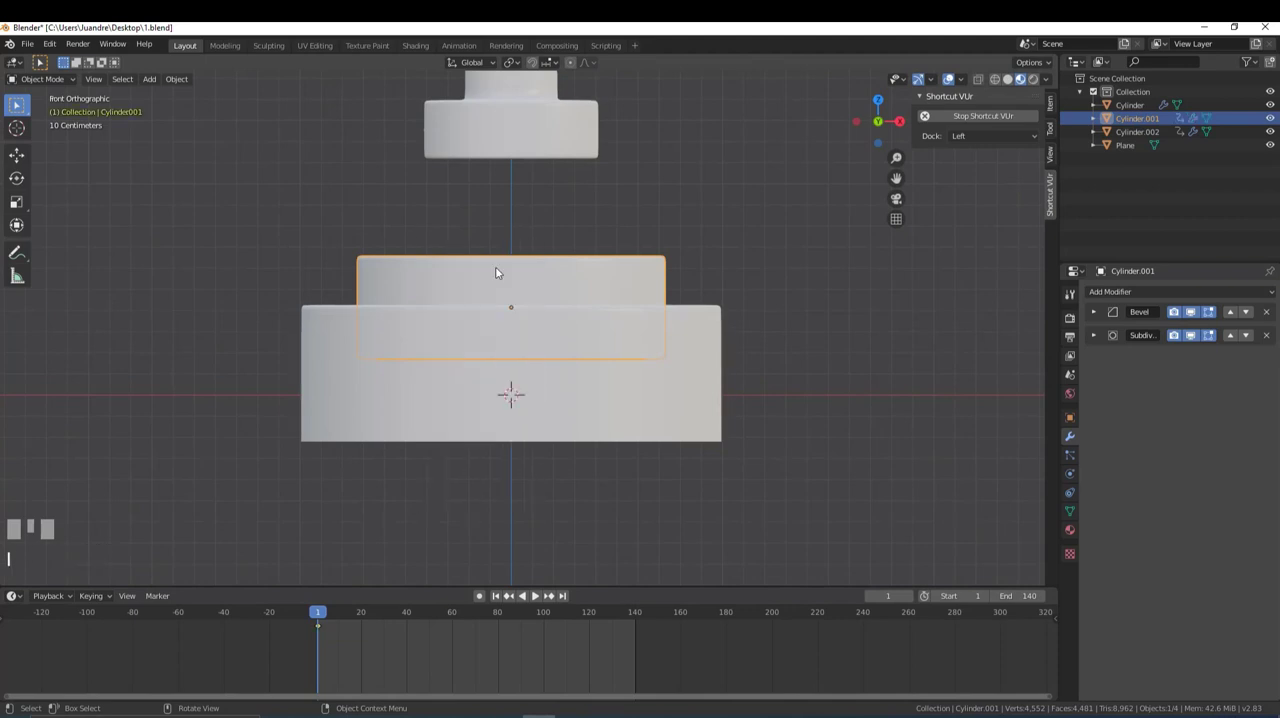
- Insert a Location keyframe on the button at frame 39, where the descending piston meets its top
drag(325, 618, 402, 648)
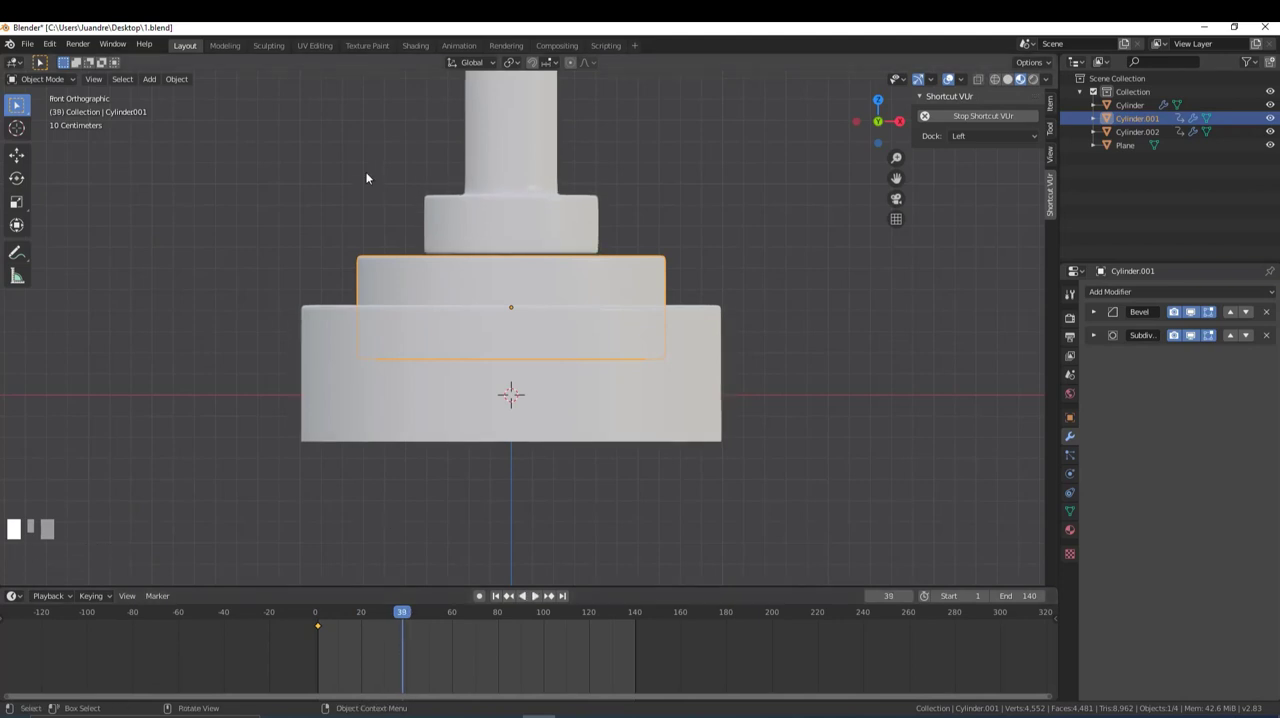
scroll(367, 180, up, 4)
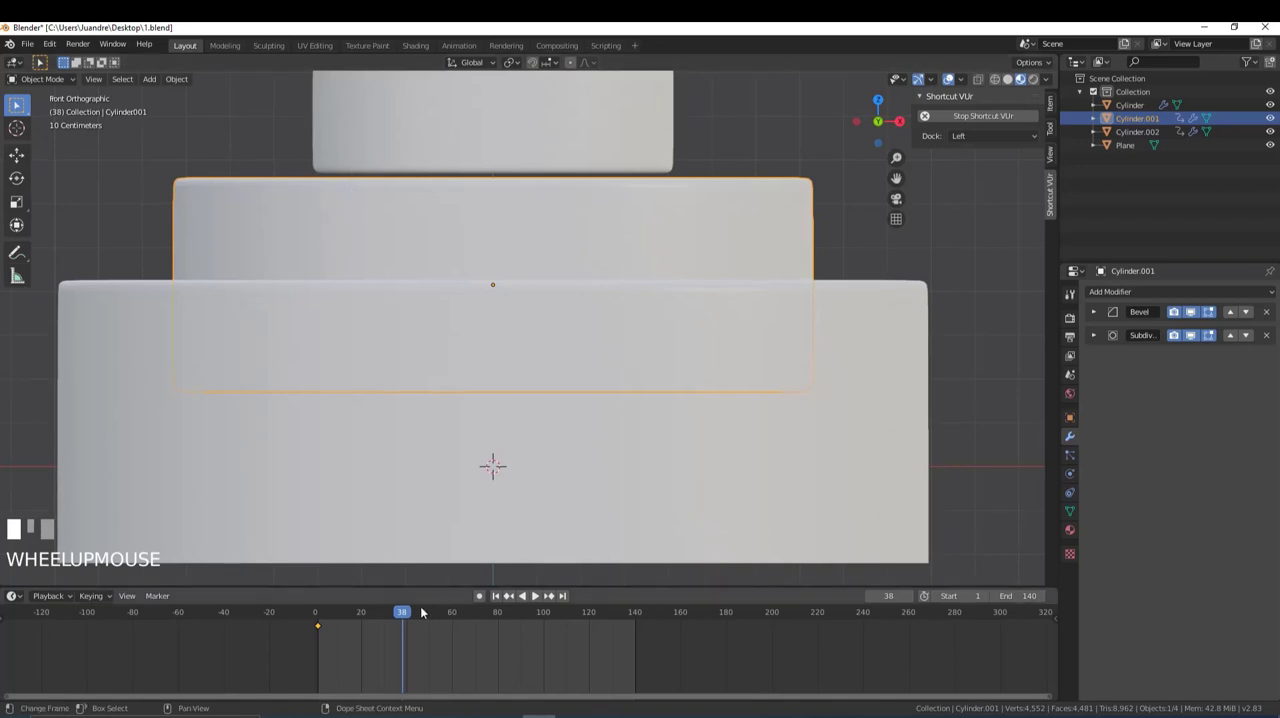
key(Right)
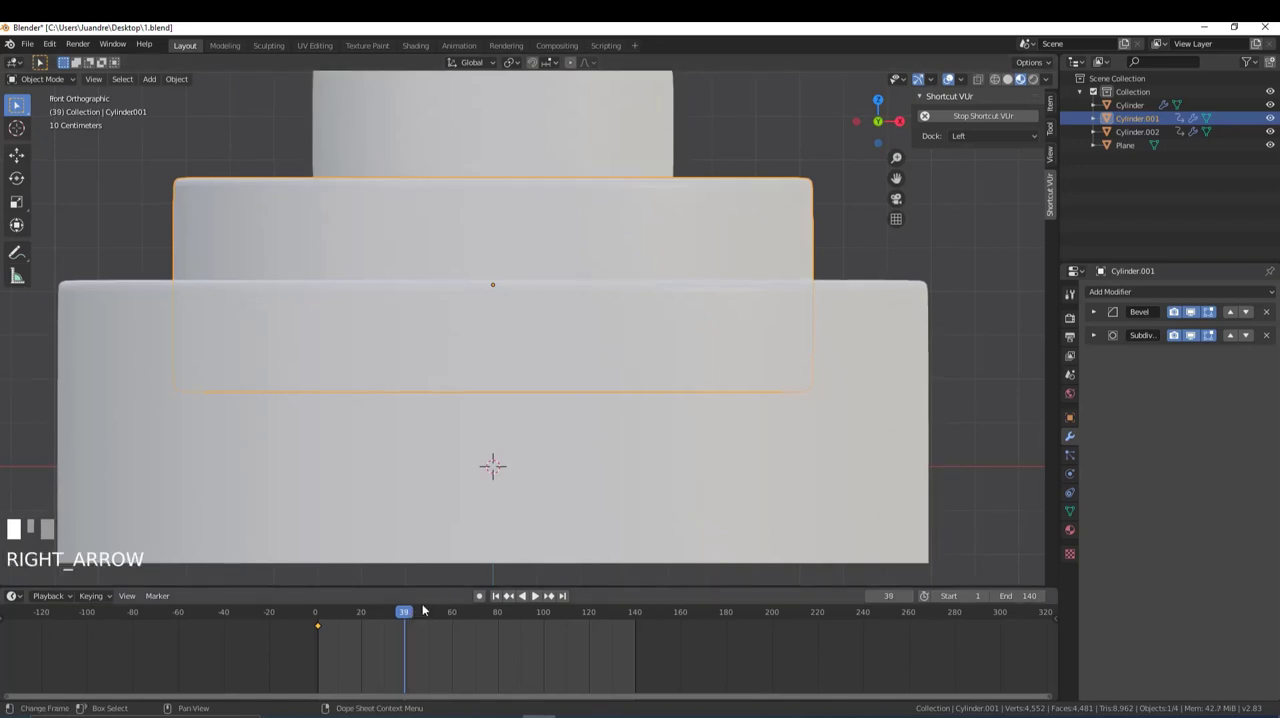
scroll(408, 466, down, 2)
key(i)
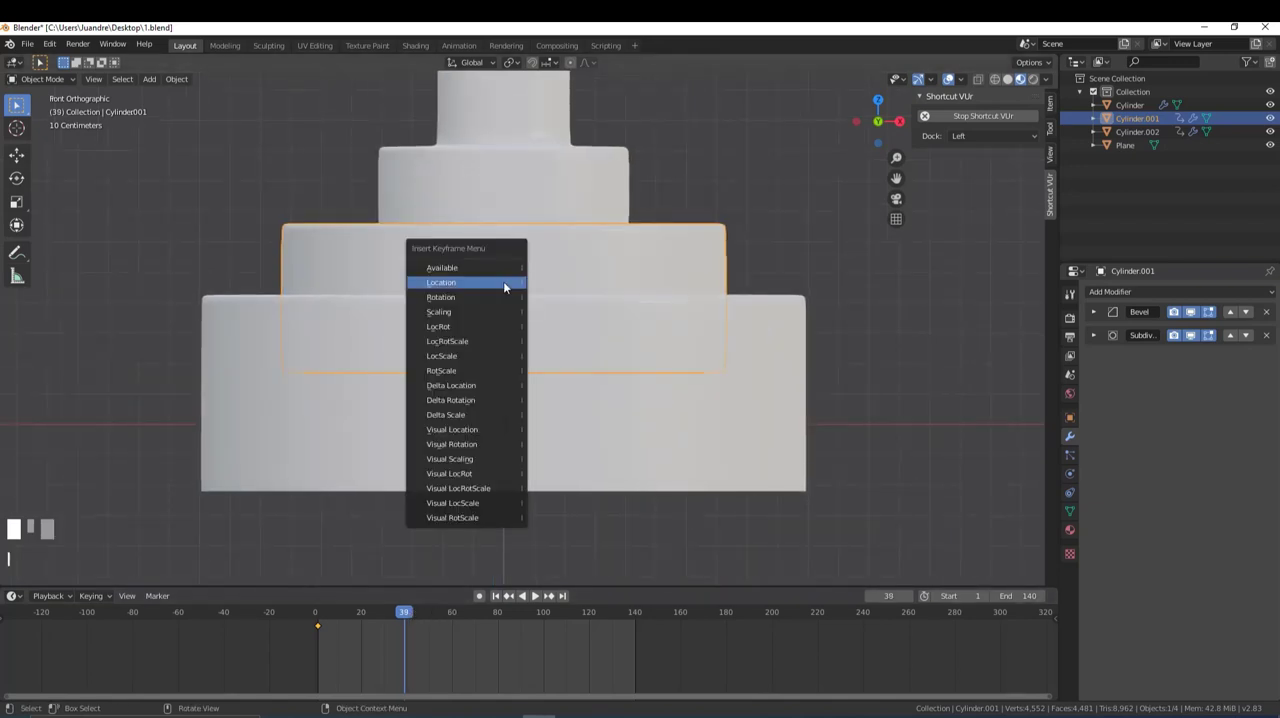
click(475, 282)
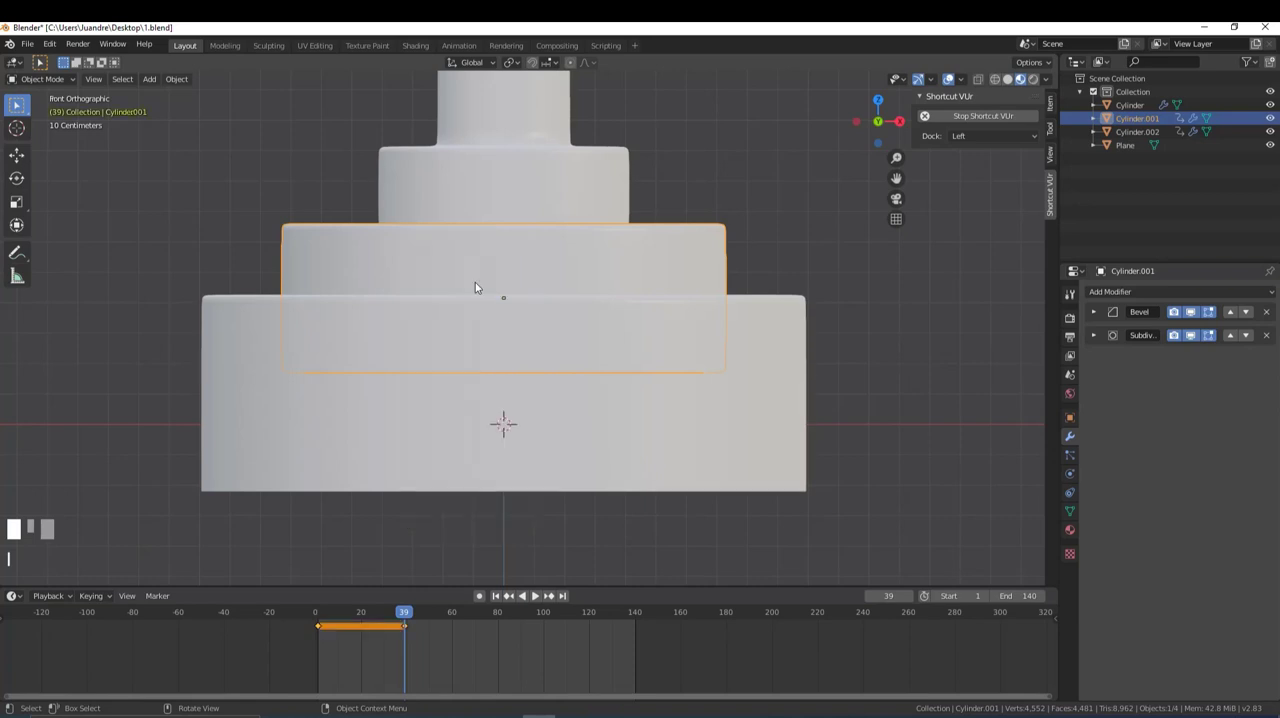
- At frame 50 in wireframe shading, lower the button about 0.24 m along Z until its top meets the piston's underside
mouse_move(404, 612)
mouse_down()
mouse_move(319, 625)
mouse_move(405, 637)
mouse_up()
scroll(507, 249, down, 1)
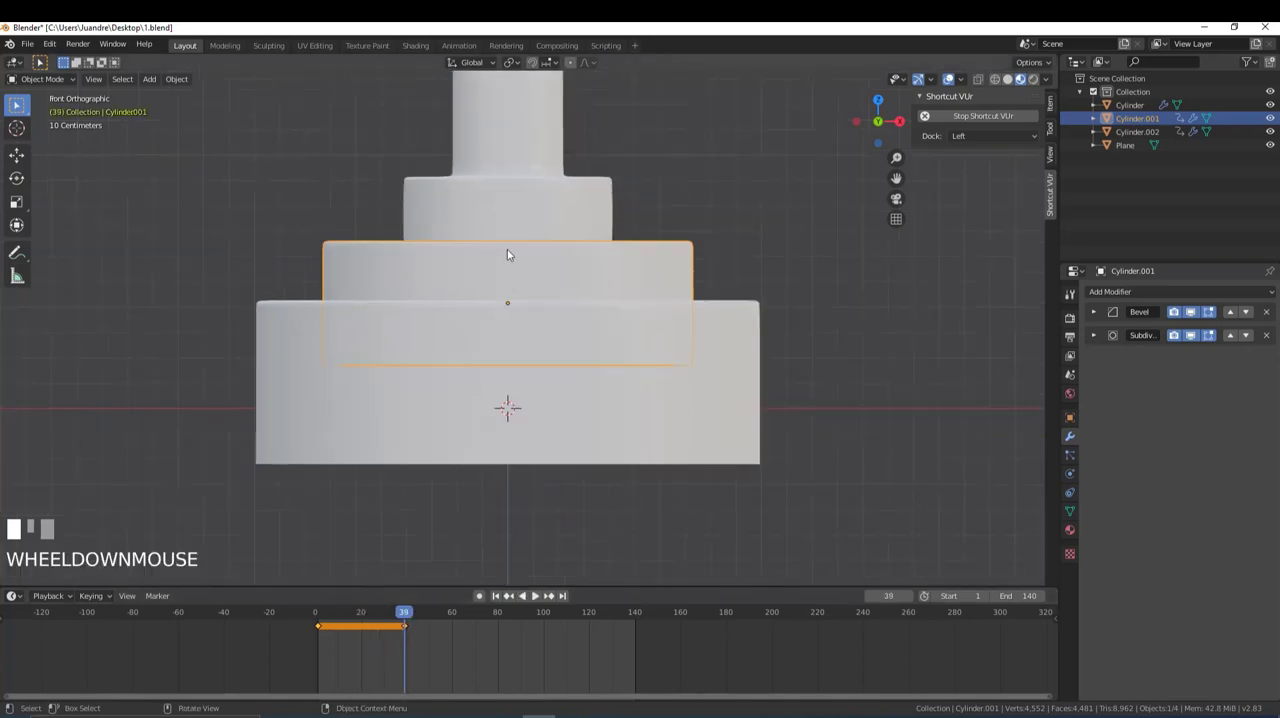
scroll(507, 249, down, 1)
mouse_move(411, 617)
mouse_down()
mouse_move(454, 627)
mouse_move(428, 630)
mouse_up()
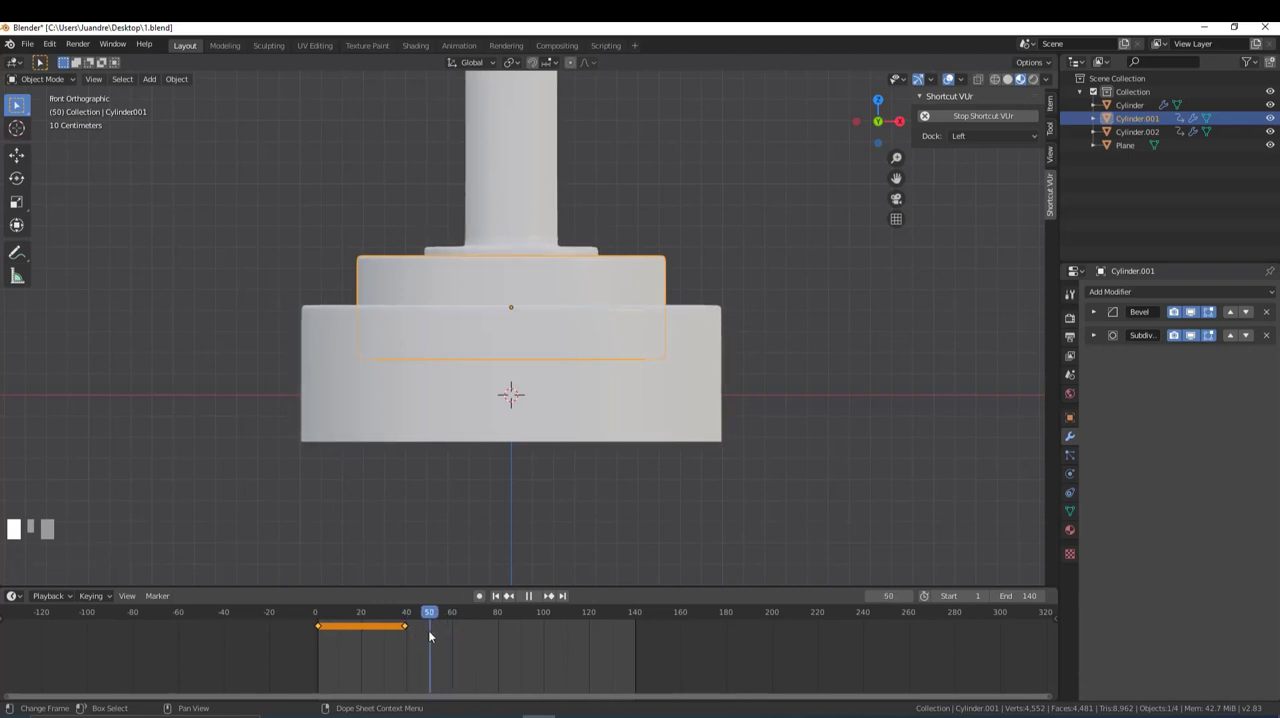
key(z)
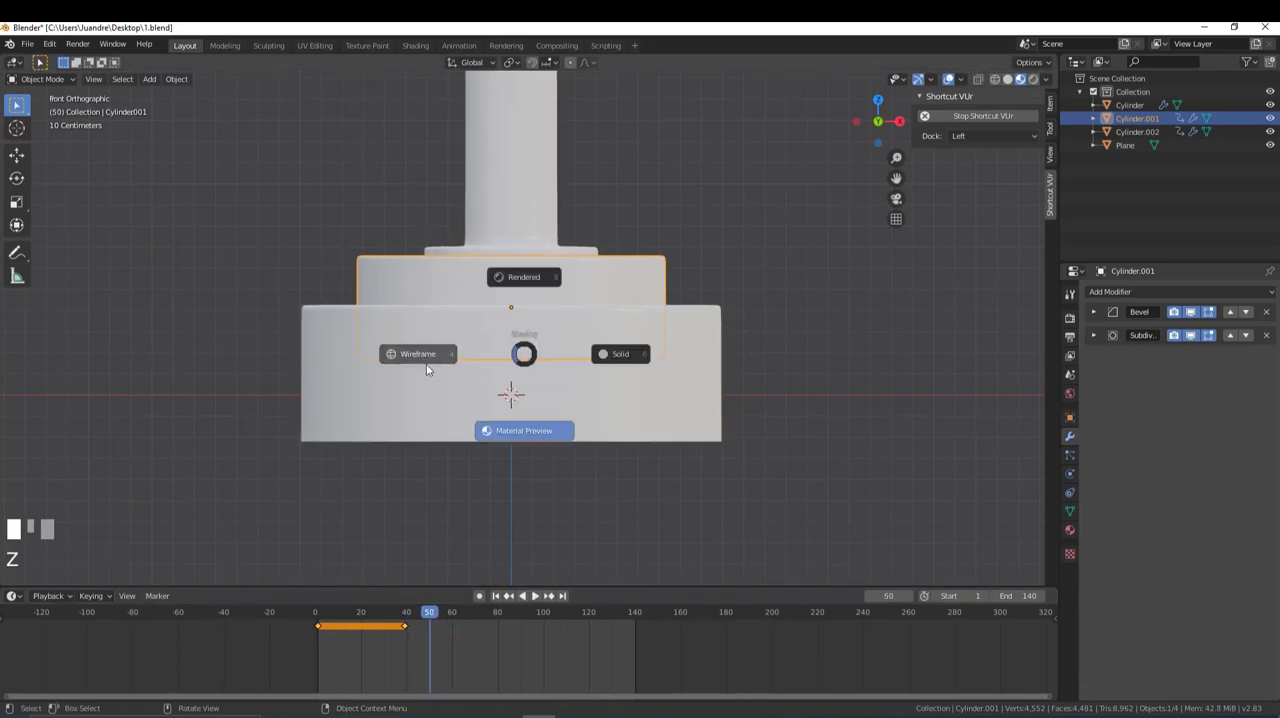
click(449, 356)
scroll(454, 331, up, 2)
drag(430, 615, 415, 615)
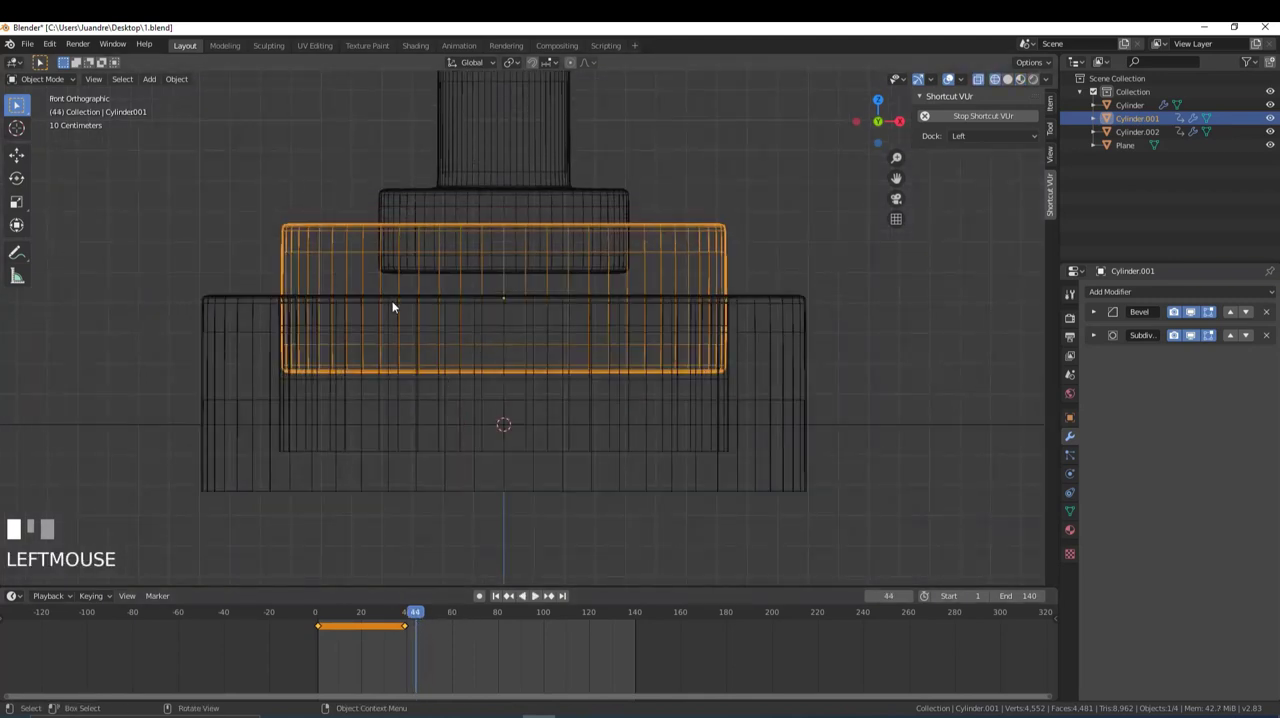
drag(419, 615, 428, 616)
key(g)
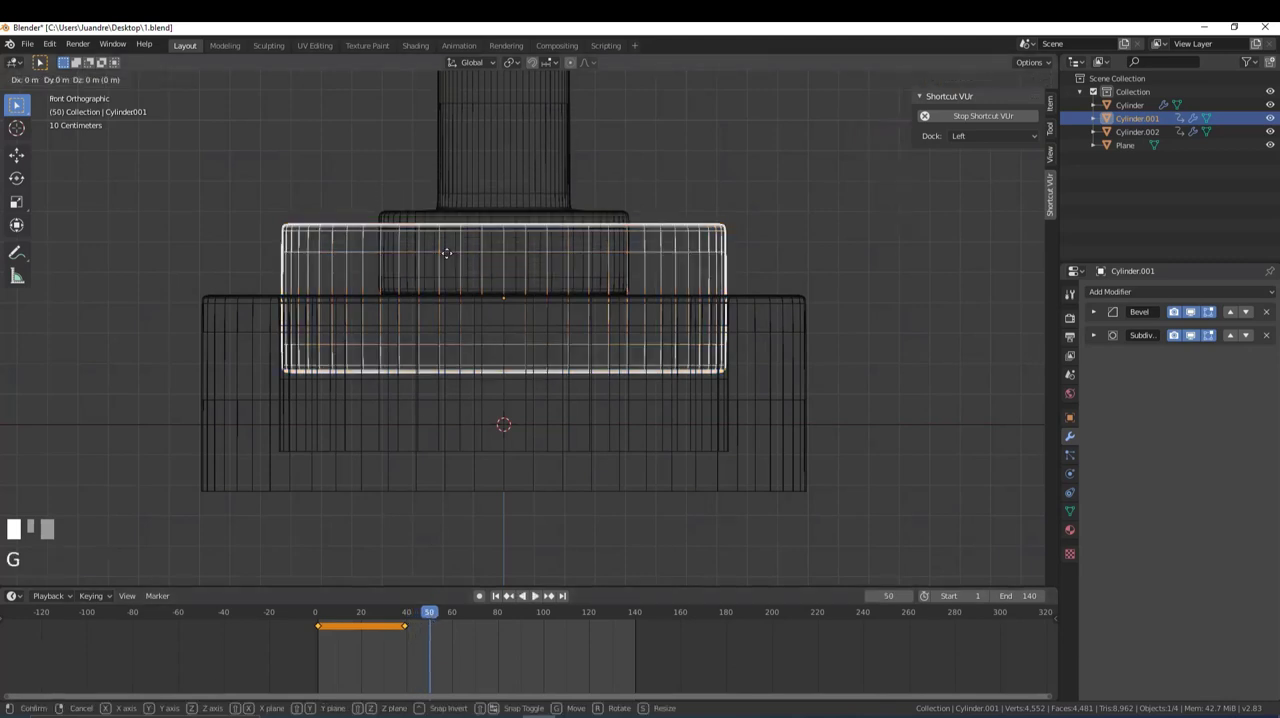
key(z)
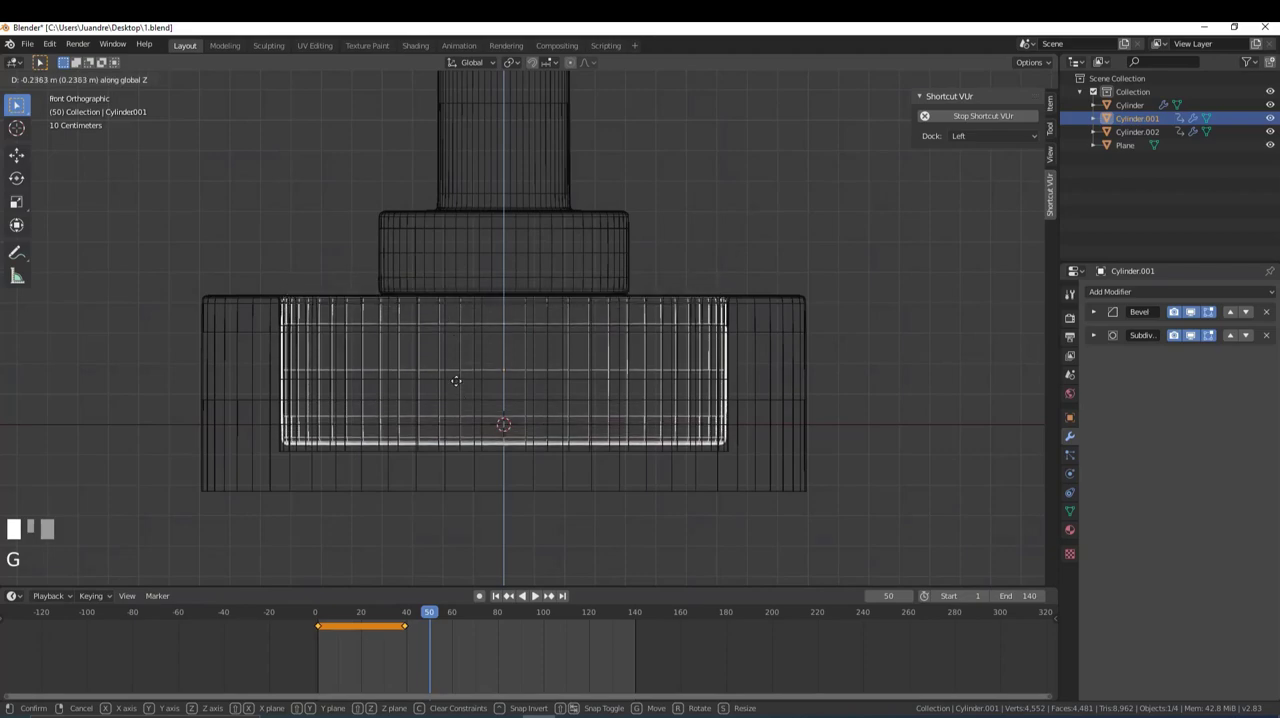
shift+click(455, 378)
- In solid shading, raise the button about 0.007 m along Z and insert a Location keyframe at frame 50
middle_drag(428, 214, 461, 229)
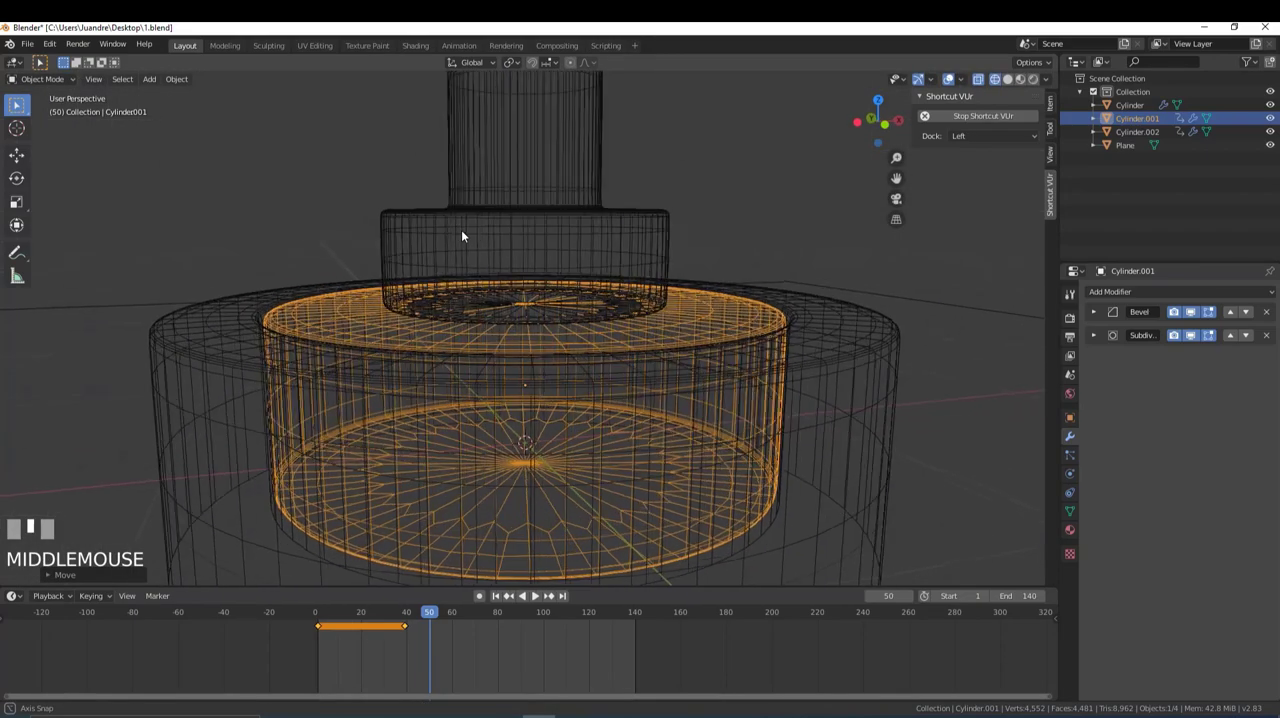
key(z)
middle_drag(555, 268, 542, 315)
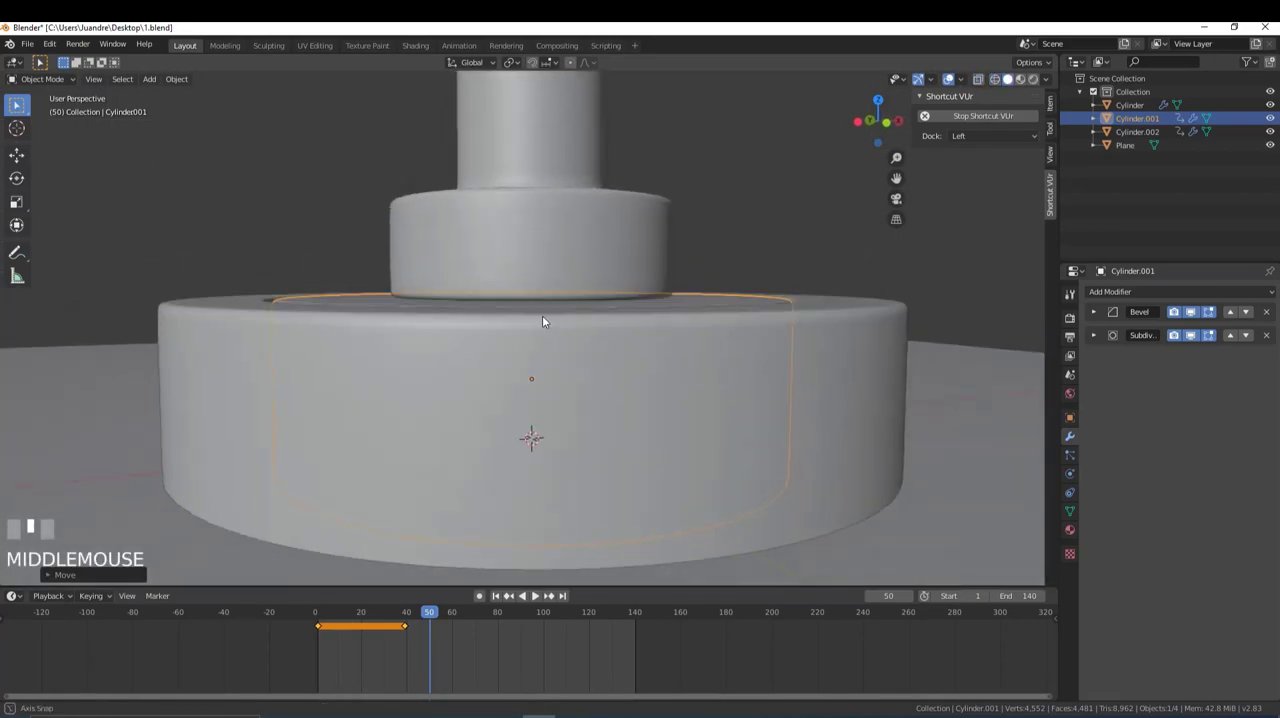
key(g)
key(z)
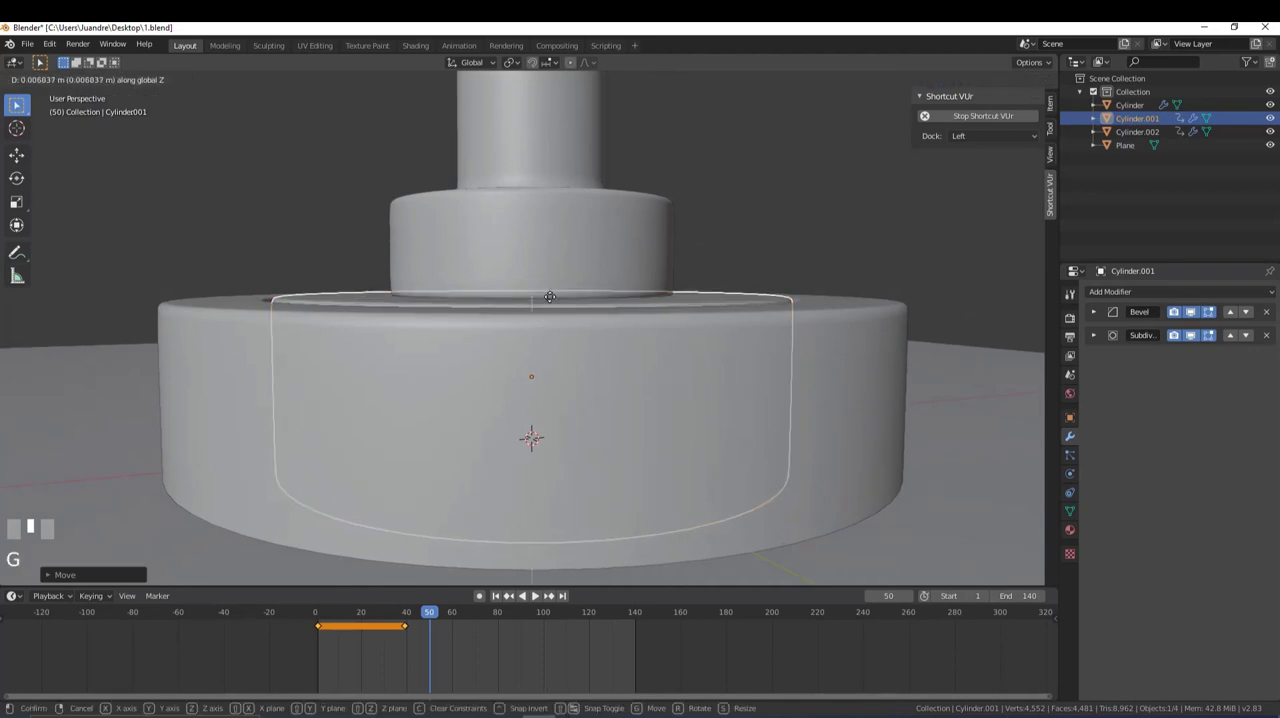
shift+click(550, 297)
key(i)
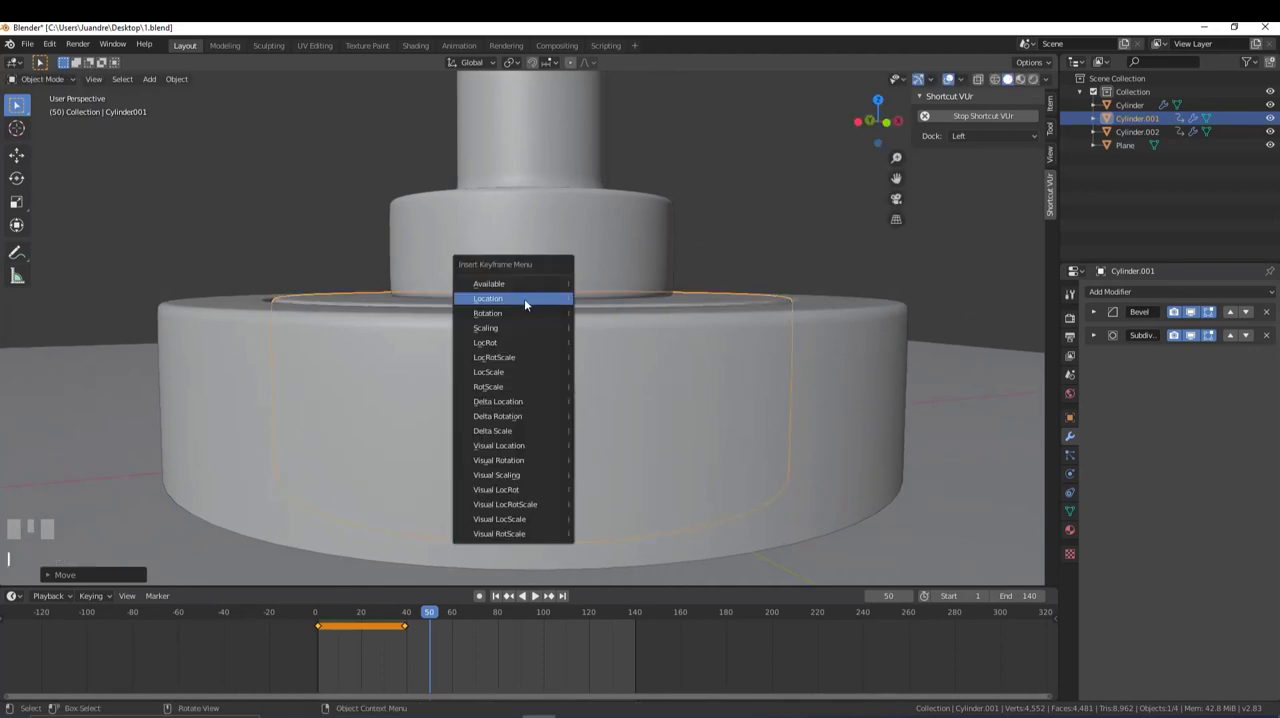
click(499, 297)
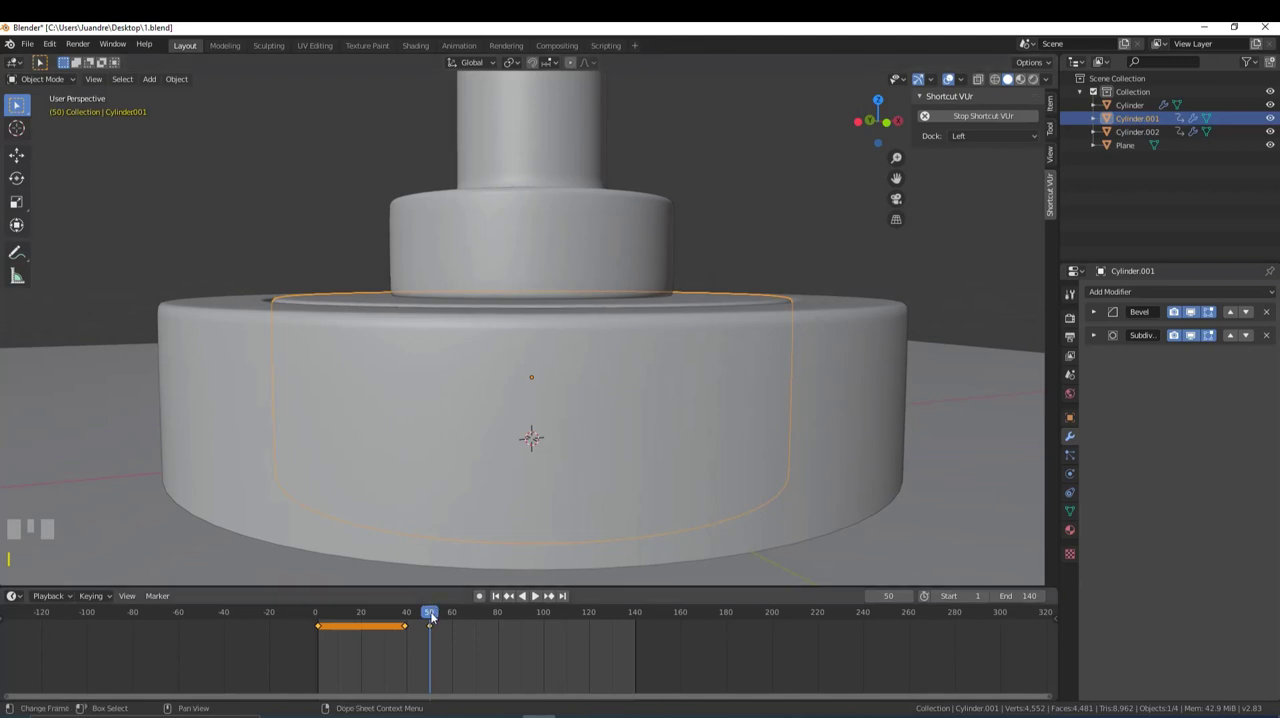
- Play back the animation from the start to check the button being pressed down by the piston
drag(431, 613, 316, 608)
scroll(528, 206, down, 6)
key(space)
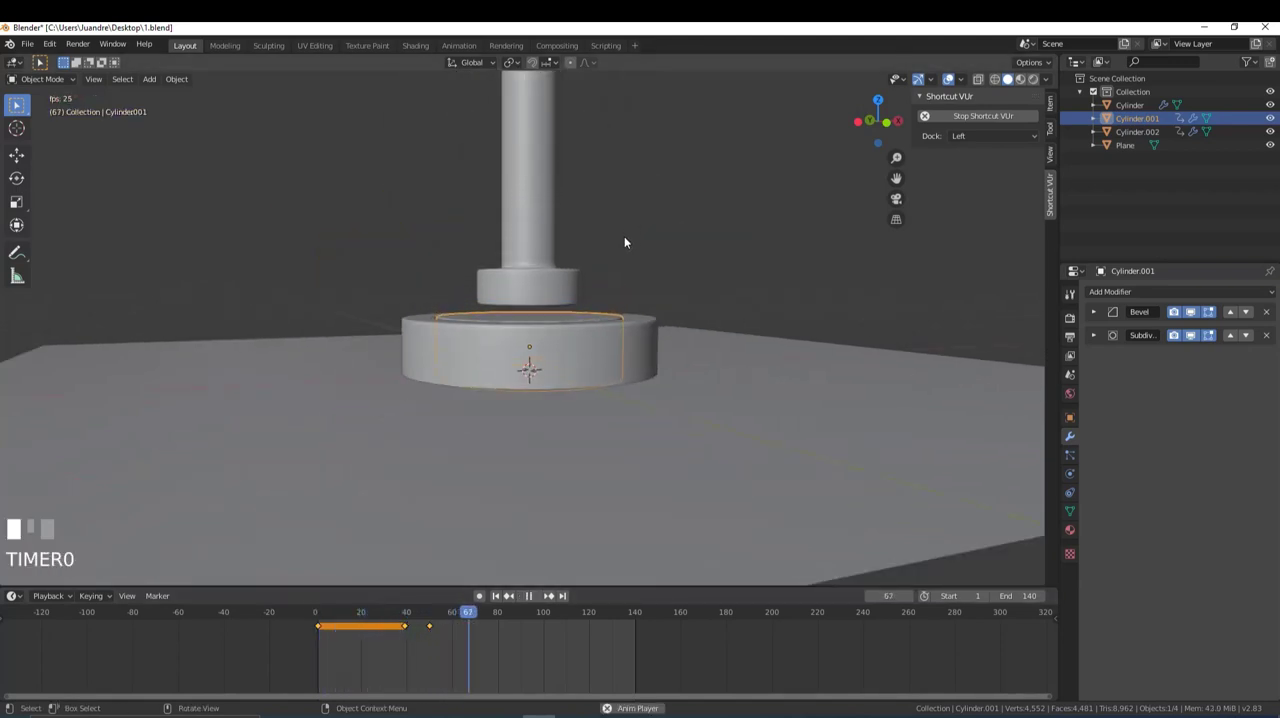
key(space)
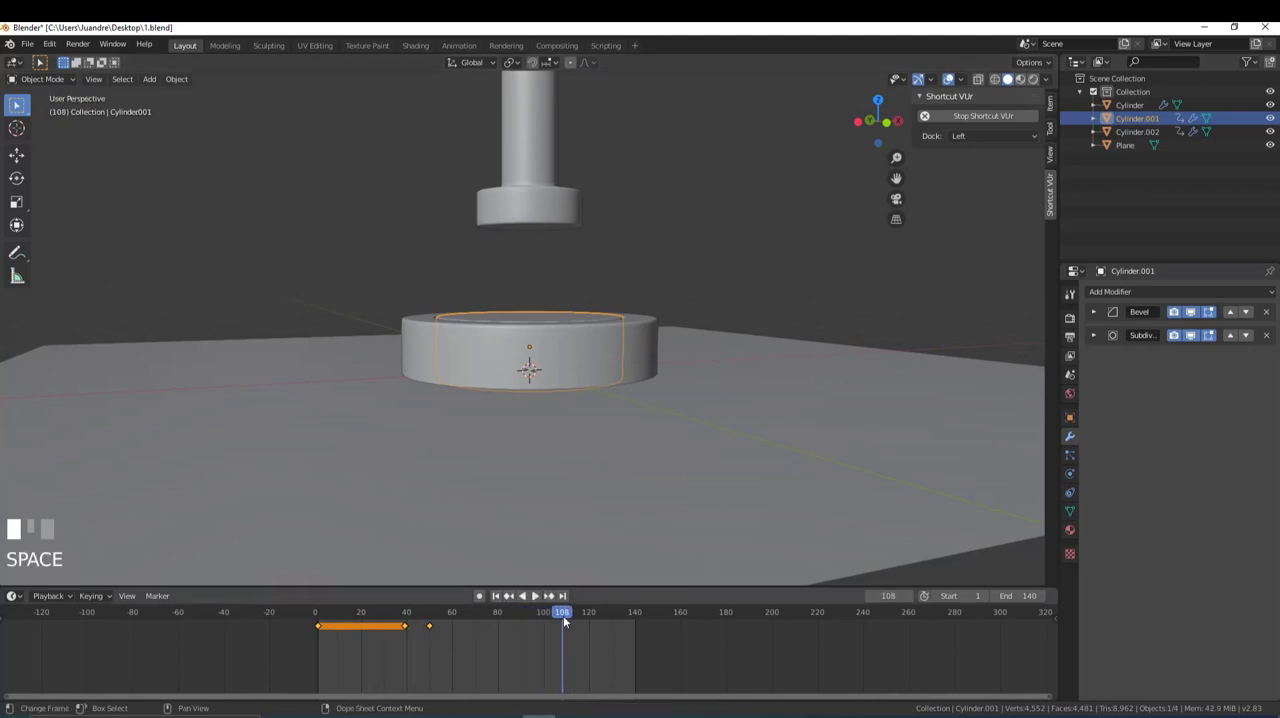
drag(564, 617, 552, 624)
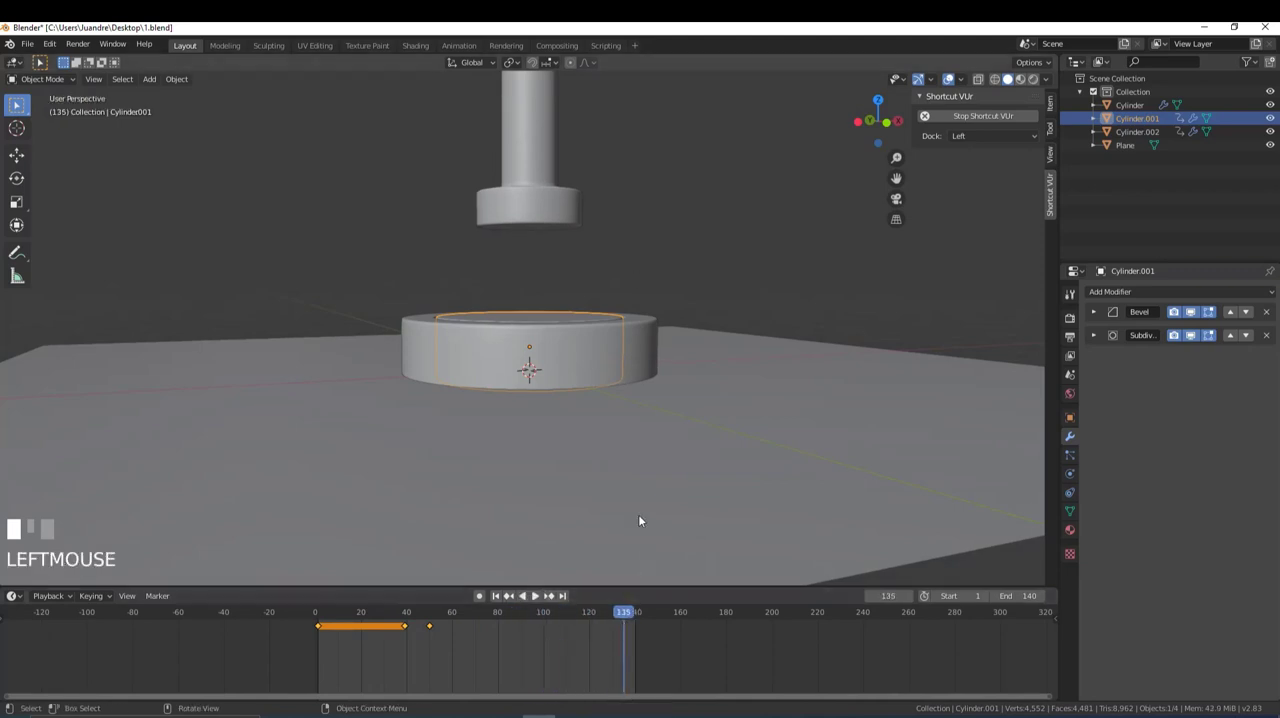
key(space)
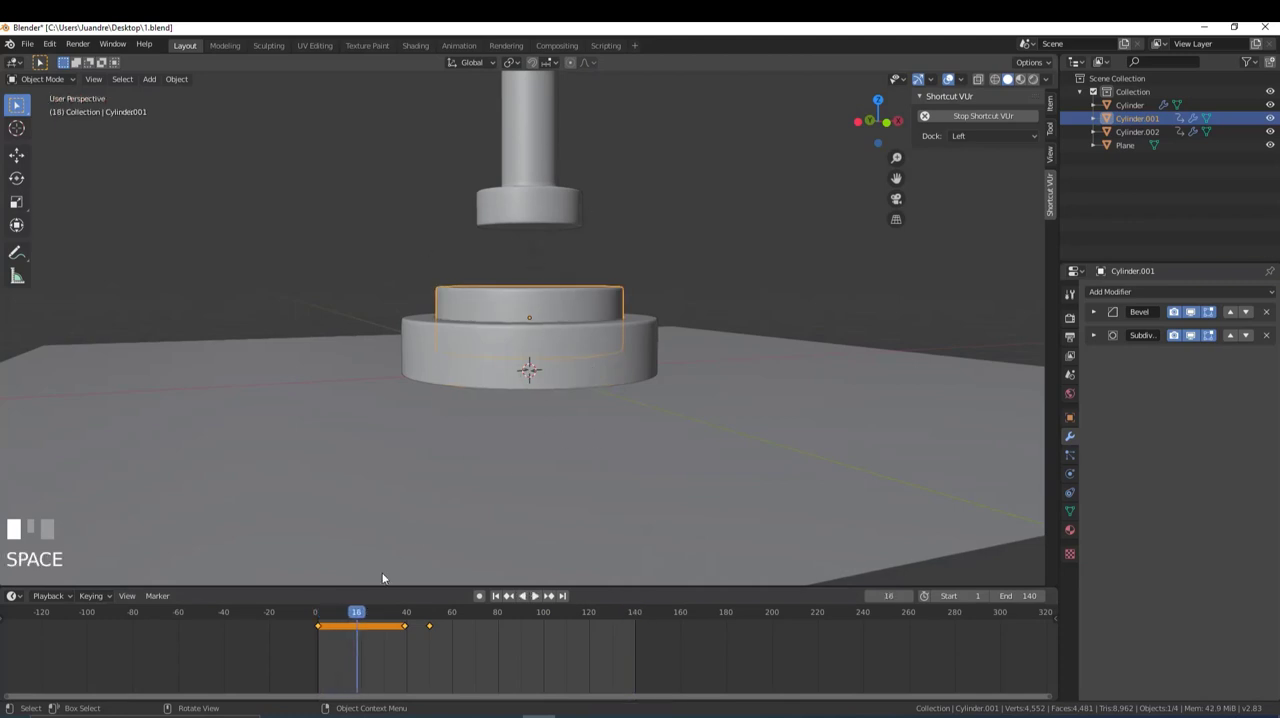
click(510, 345)
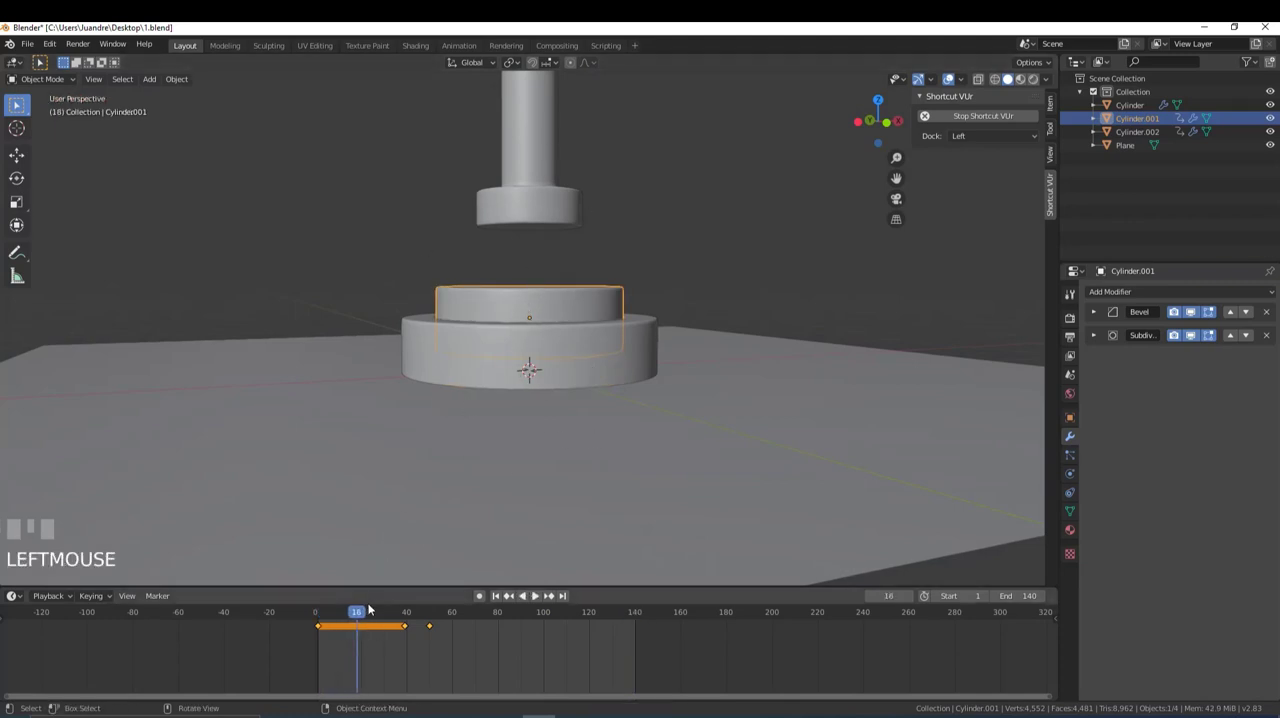
- Duplicate the button's frame 50 keyframe to frame 80 to hold it pressed, and play back the motion
drag(366, 612, 429, 634)
click(429, 627)
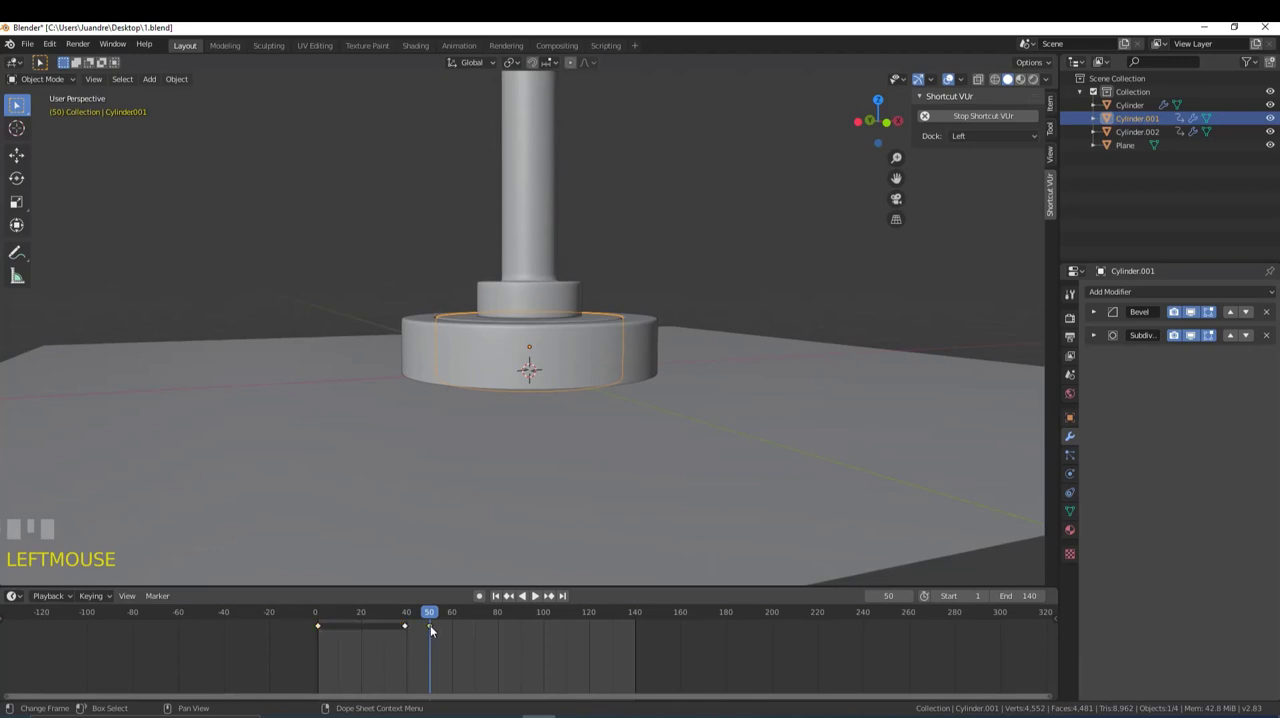
key(shift+d)
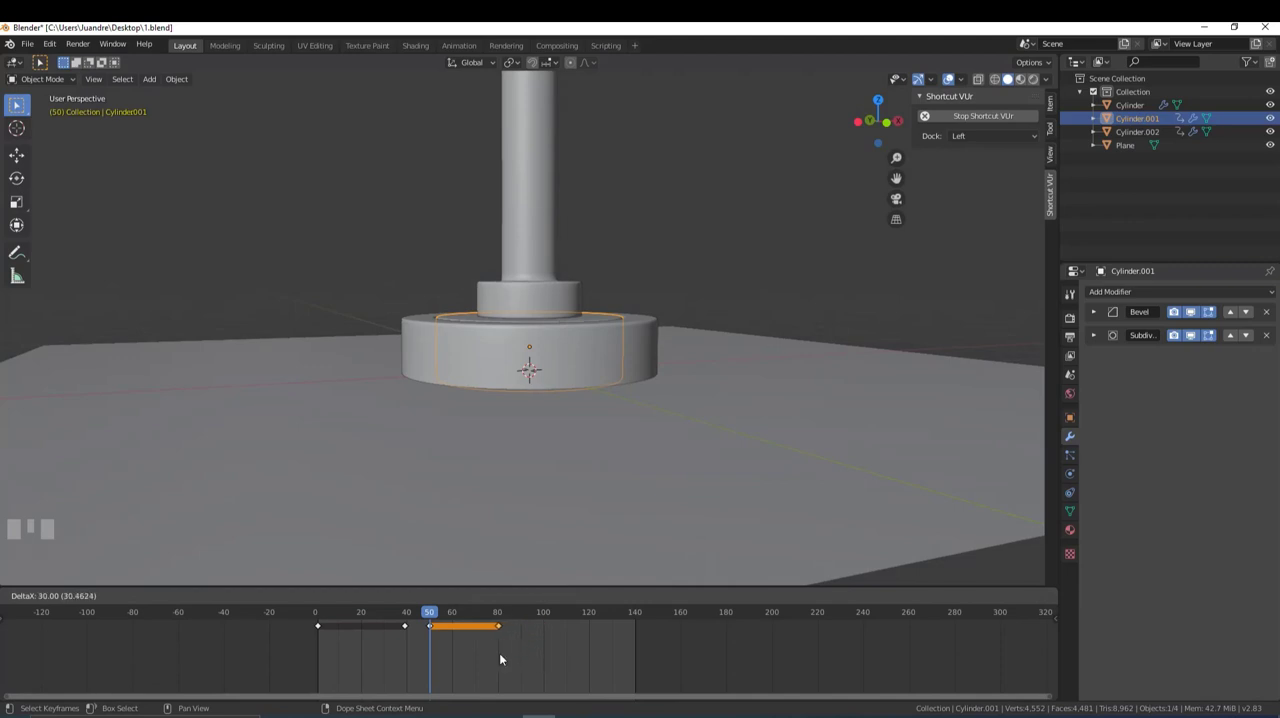
click(499, 653)
key(space)
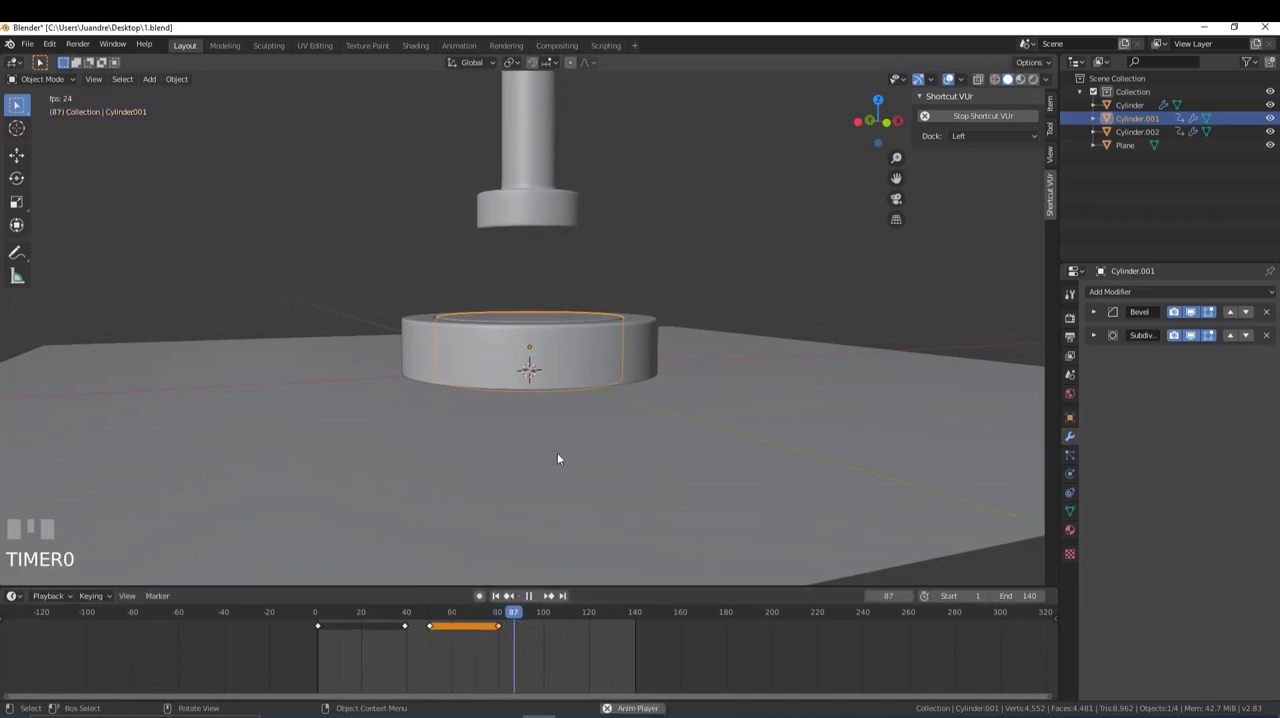
key(space)
- Duplicate the button's frame 1 keyframe to frame 140 so it returns to its raised position
drag(566, 634, 636, 634)
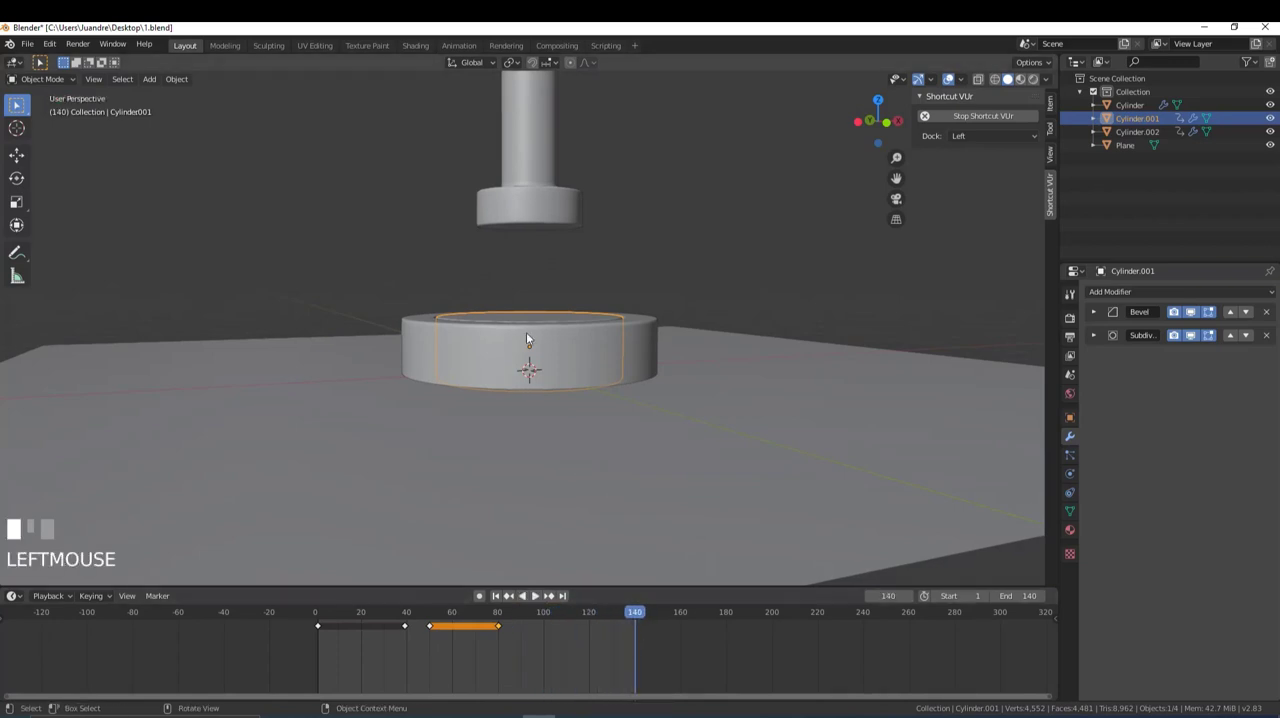
scroll(519, 321, up, 2)
scroll(519, 321, up, 1)
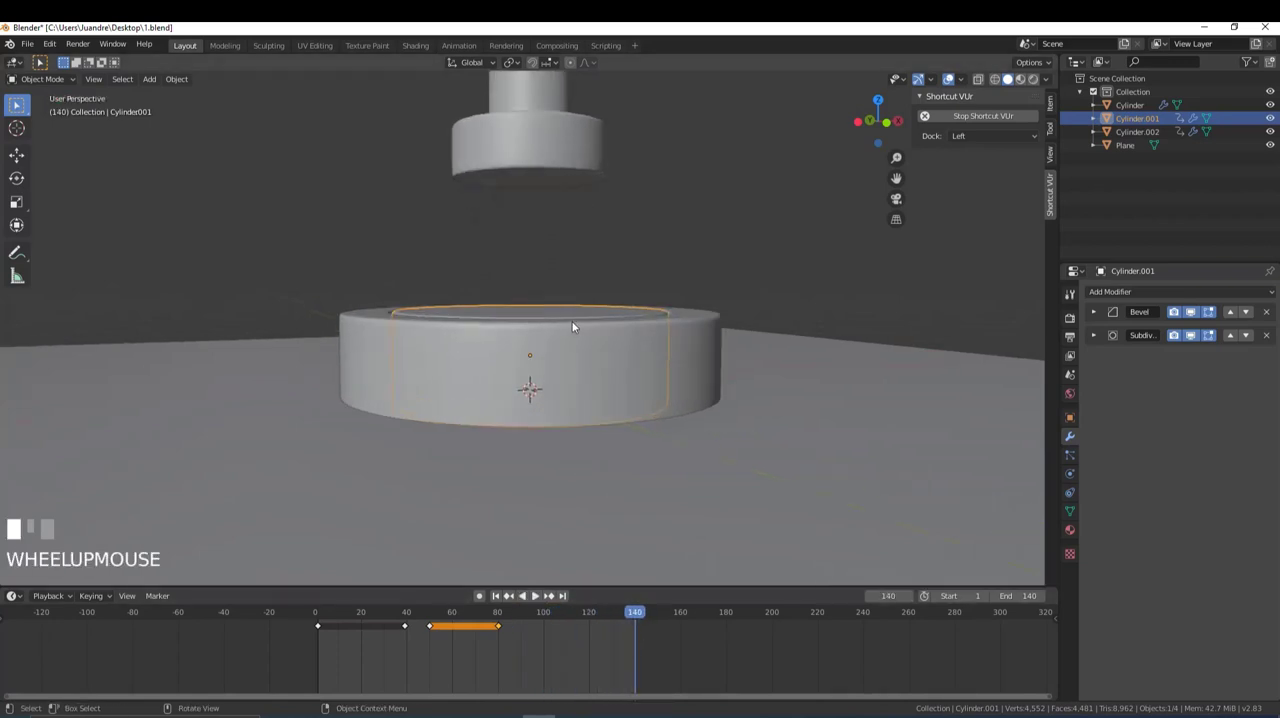
click(319, 627)
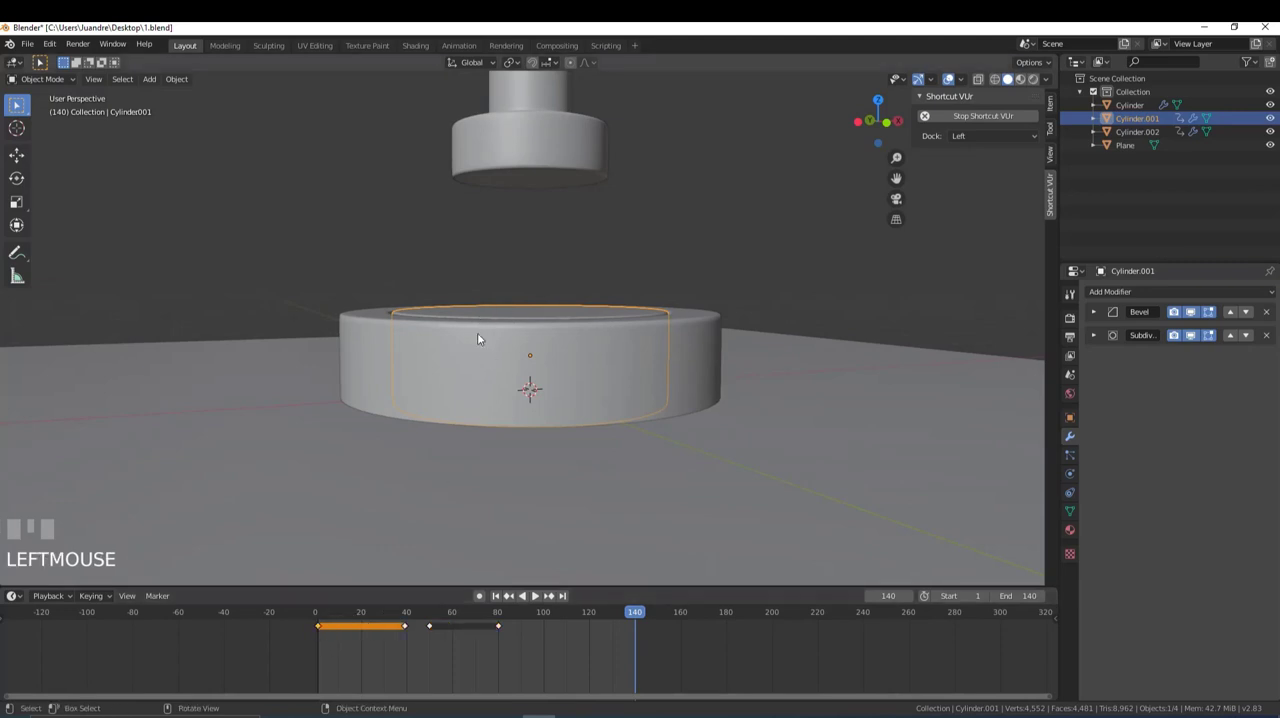
key(shift+d)
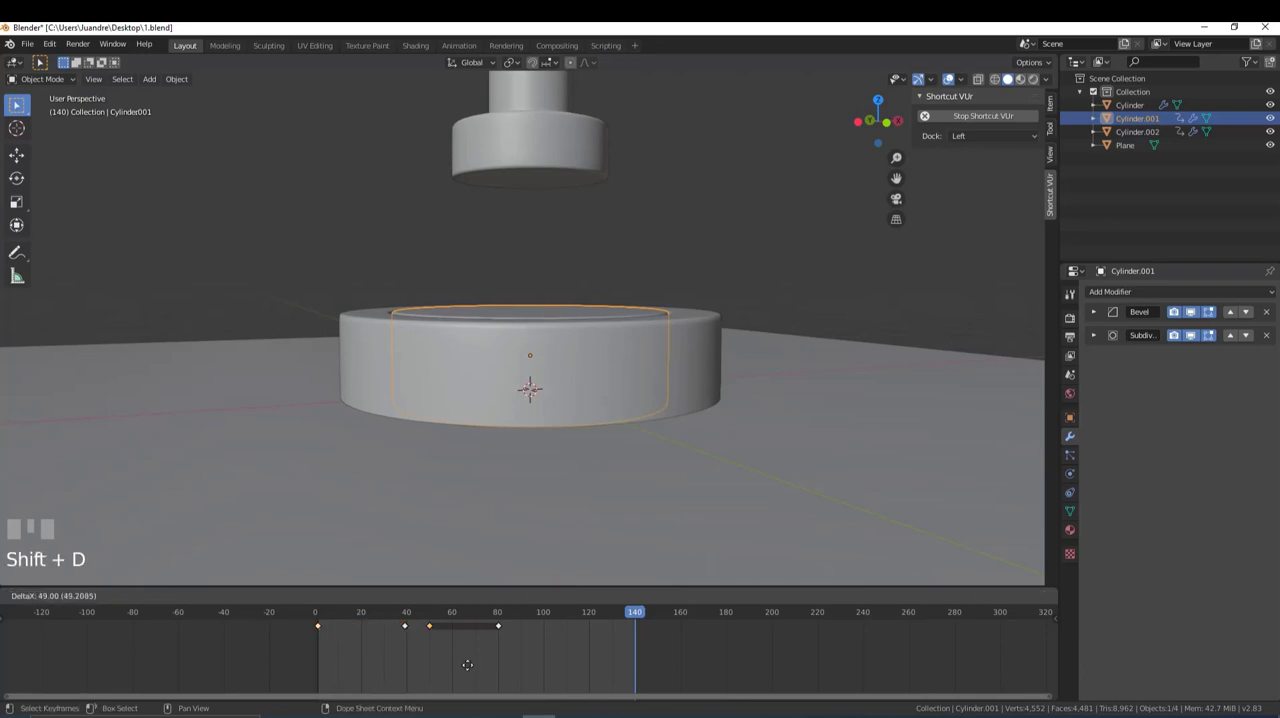
click(652, 688)
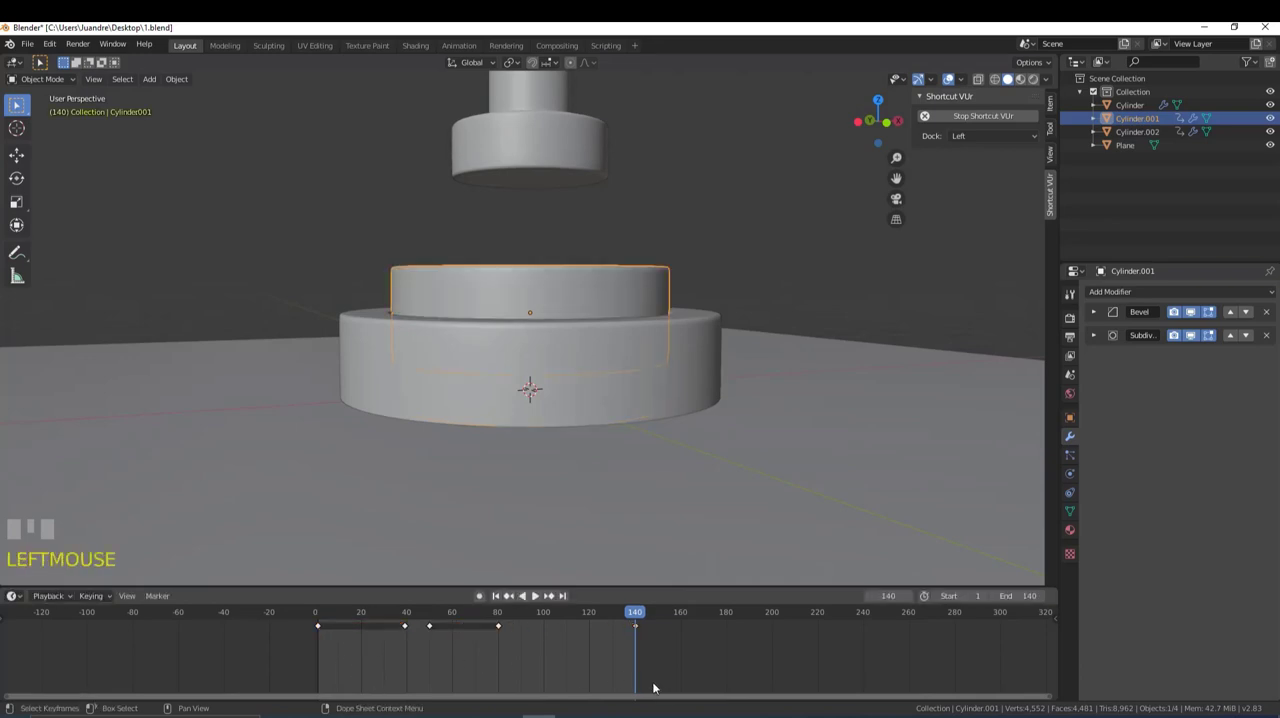
- Play back the full 140-frame loop with everything deselected to check the piston and button moving together
drag(641, 613, 466, 618)
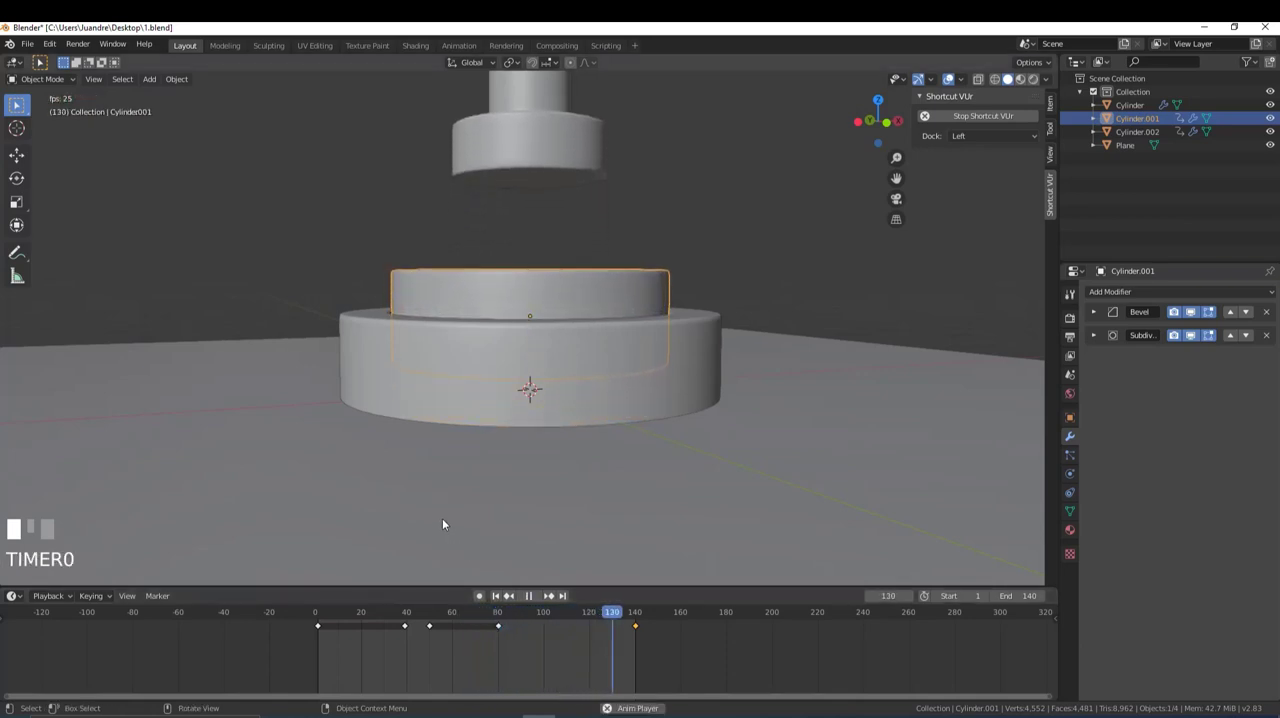
key(space)
key(KP_0)
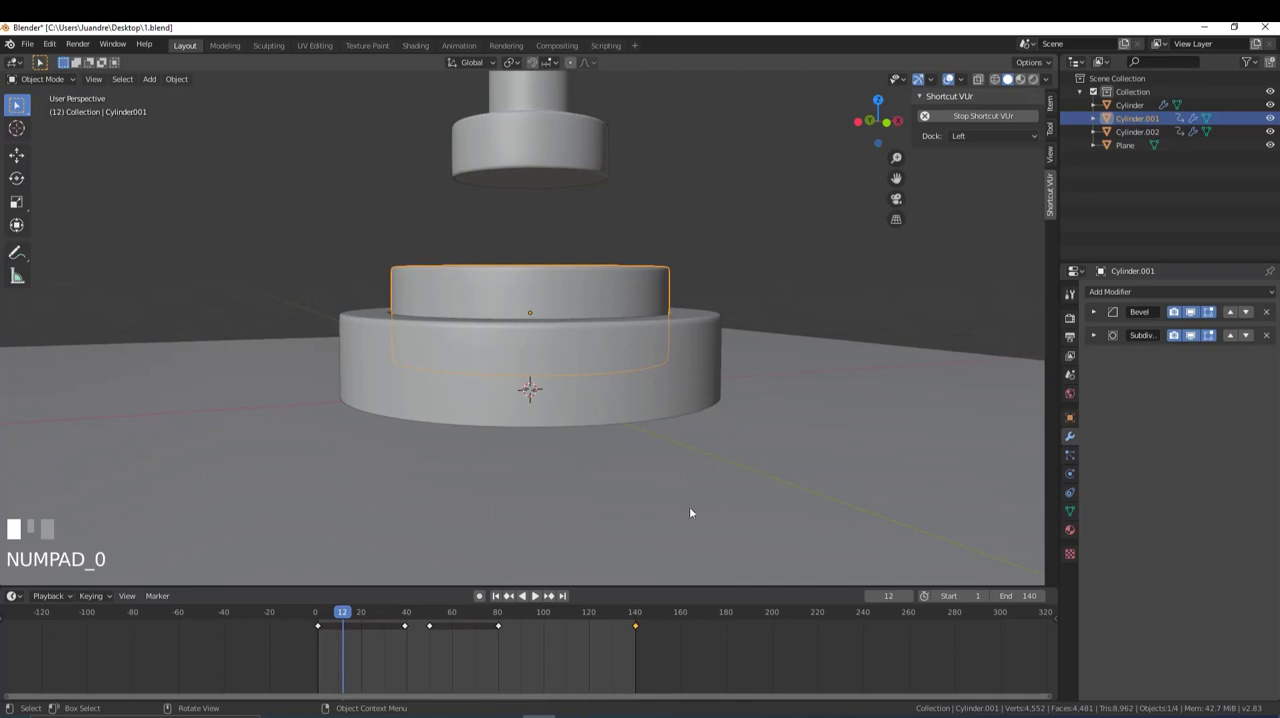
middle_drag(691, 512, 553, 324)
scroll(517, 343, down, 5)
key(alt+a)
scroll(588, 332, up, 2)
key(space)
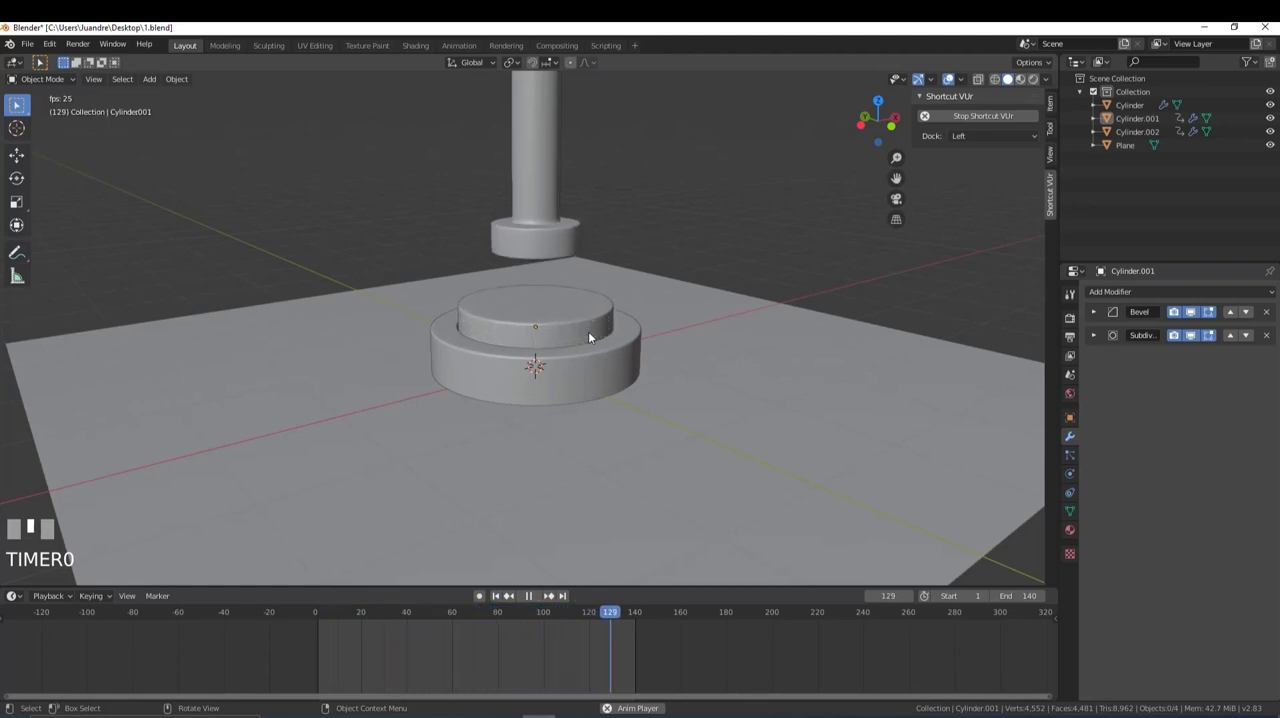
- Switch to the Blender window with untitled.blend and examine the playing two-piston animation from several angles
click(1207, 28)
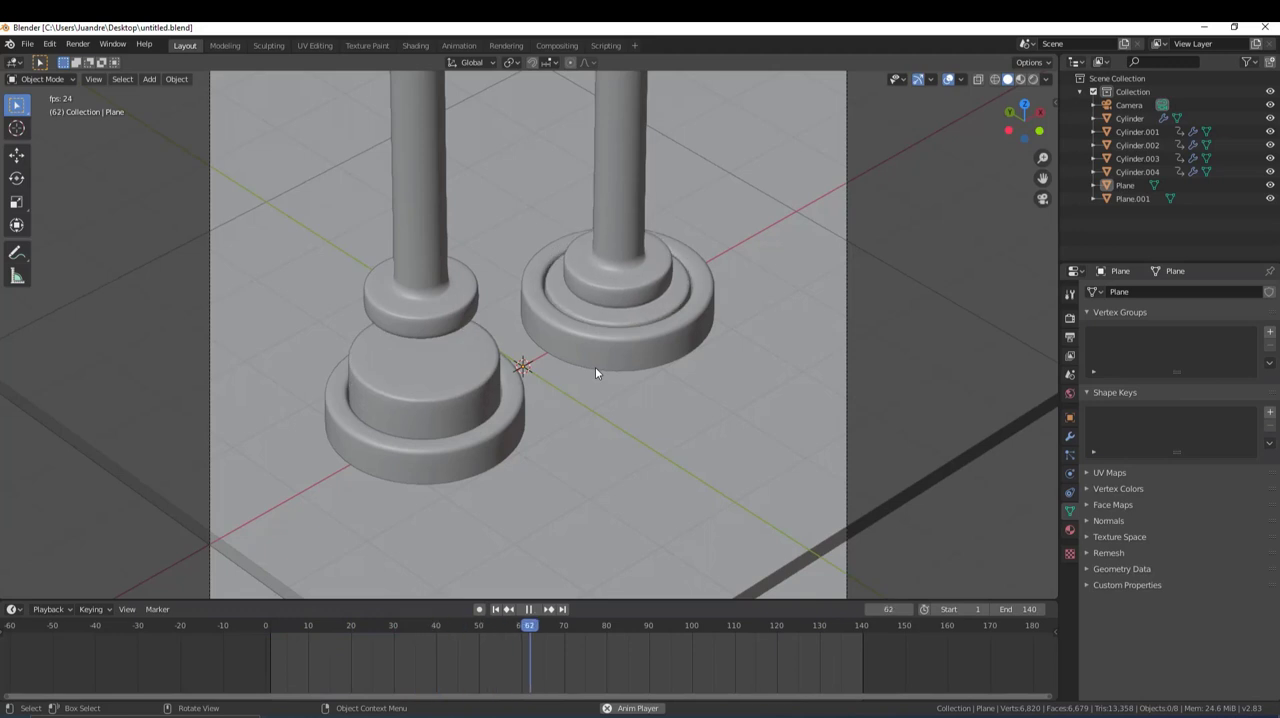
scroll(500, 390, down, 6)
middle_drag(492, 385, 457, 363)
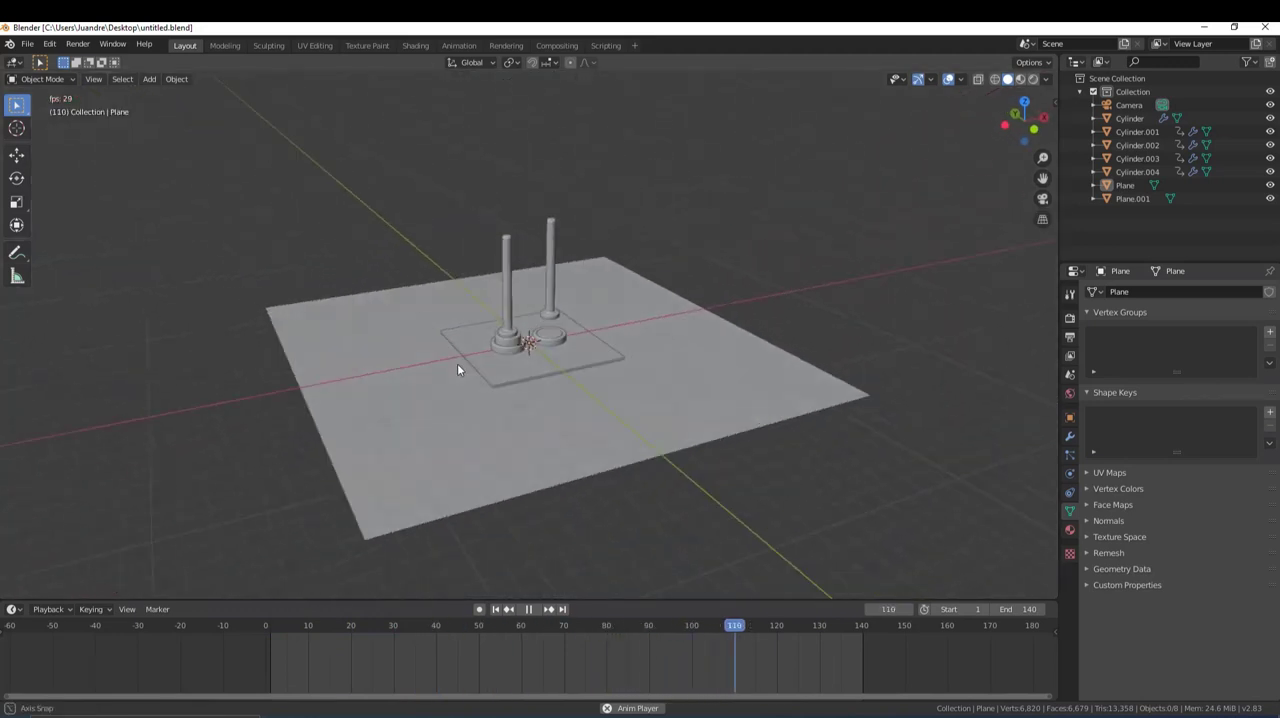
scroll(480, 367, up, 5)
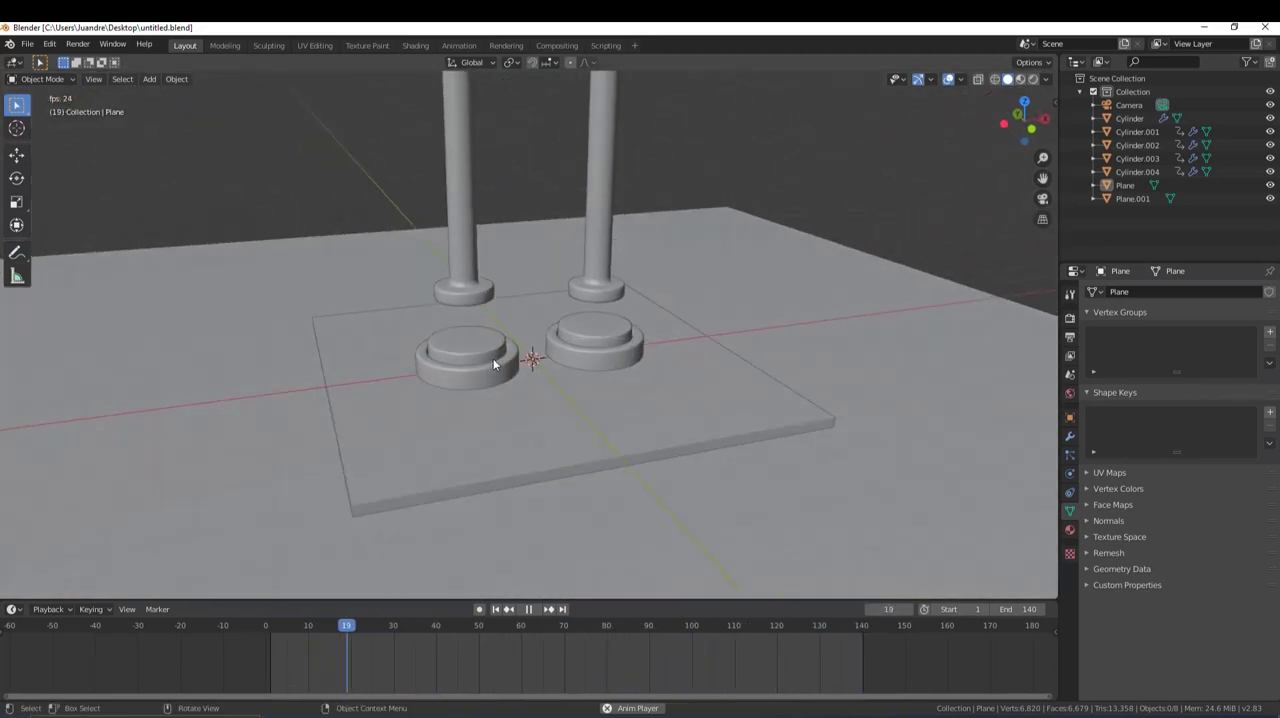
scroll(504, 368, up, 2)
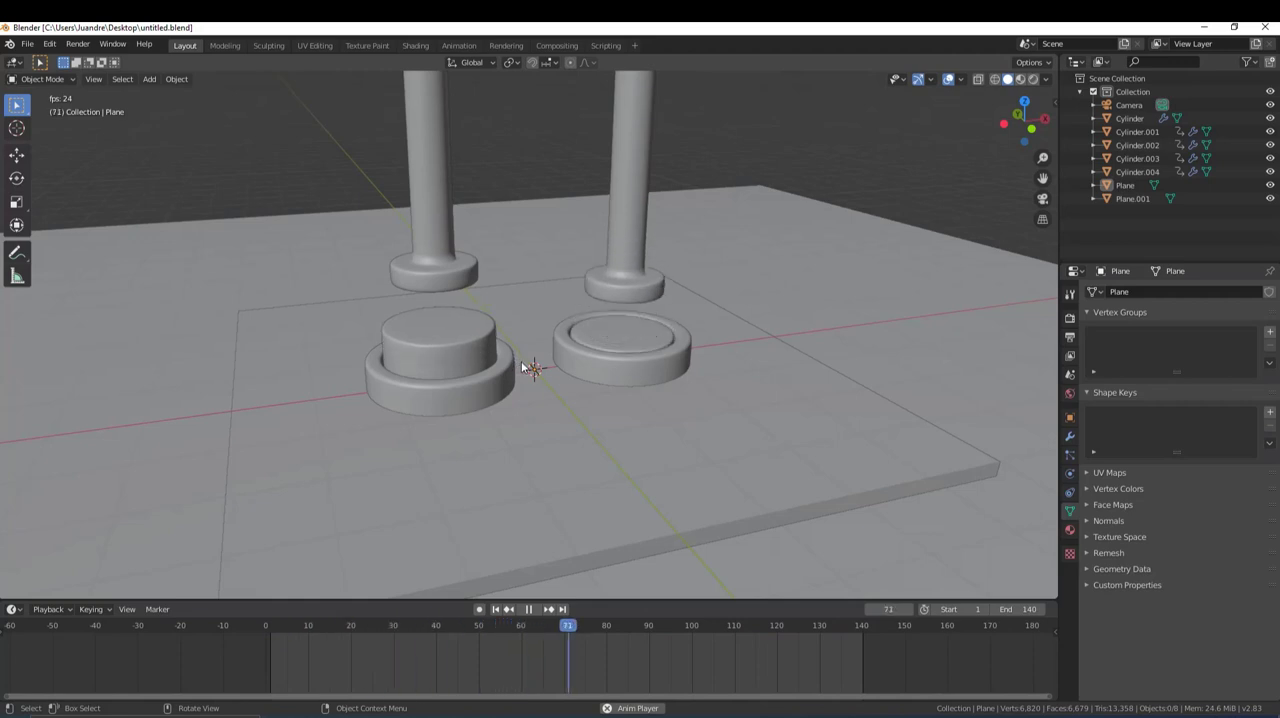
mouse_move(563, 398)
middle_down()
mouse_move(591, 403)
mouse_move(579, 407)
middle_up()
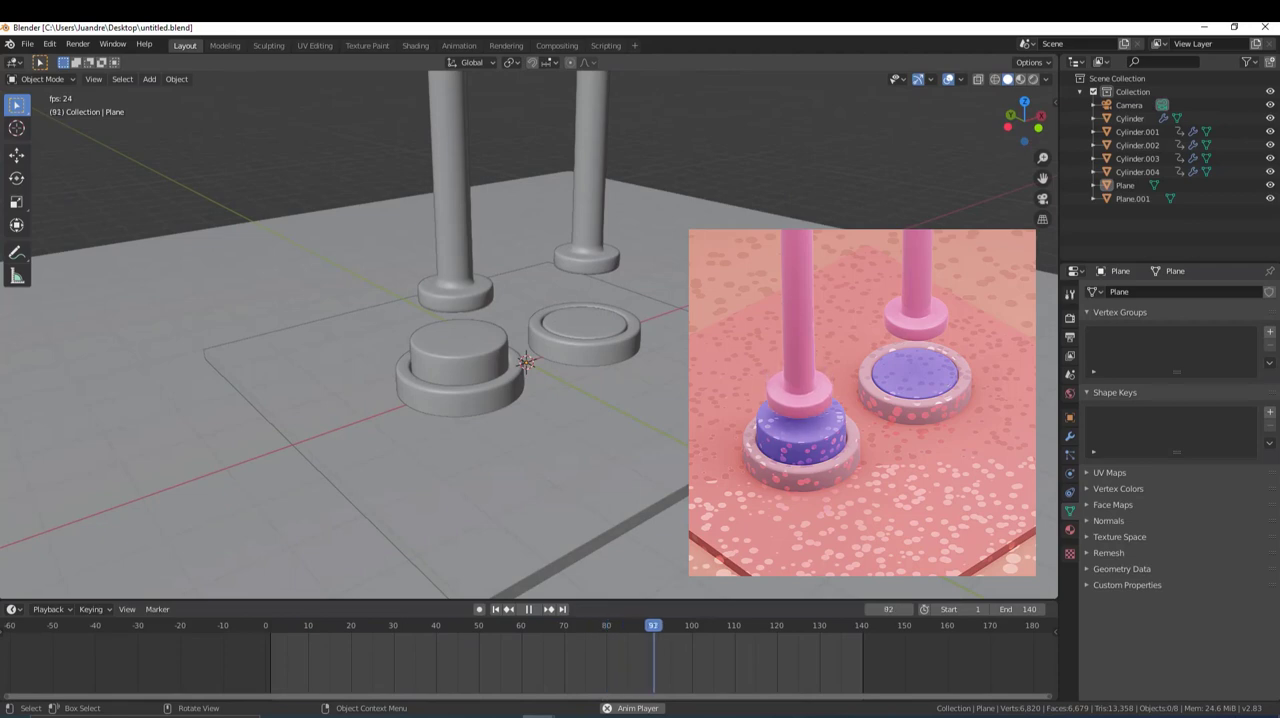
mouse_move(728, 391)
middle_down()
mouse_move(710, 376)
mouse_move(712, 404)
middle_up()
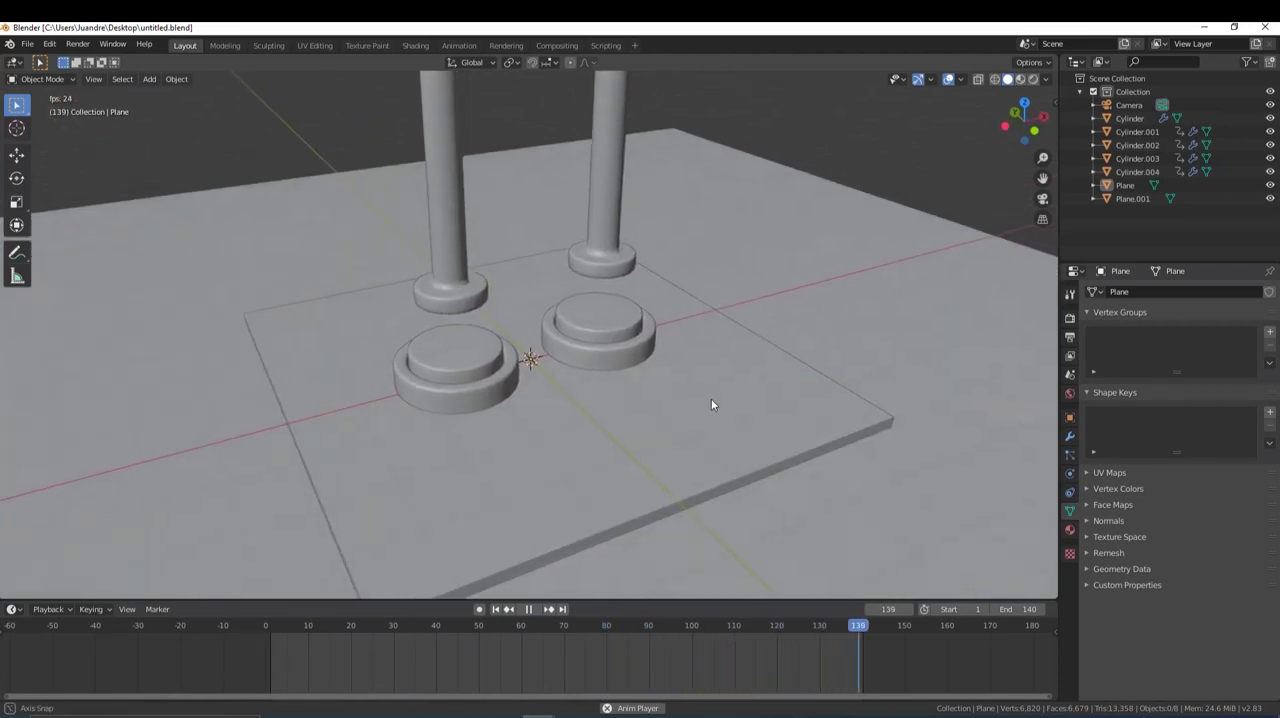